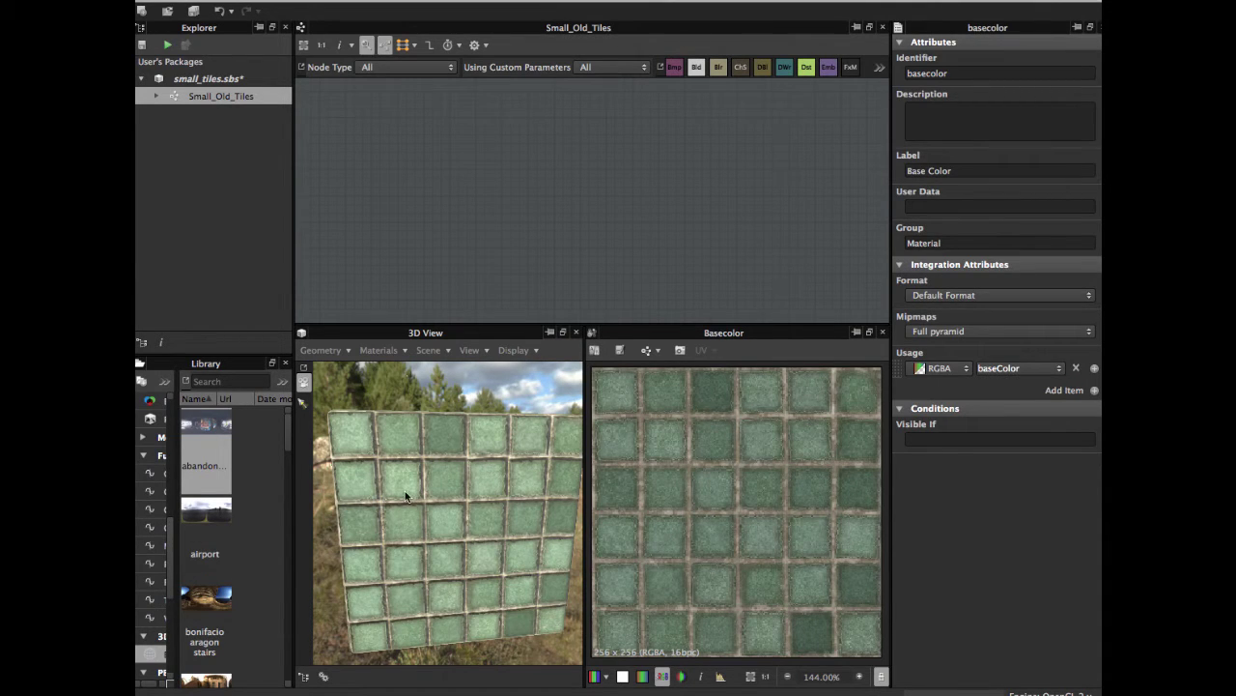
Inspect the green tile material on the cube up close in the 3D view.
{"action": "left_click_drag", "start_coordinate": [405, 494], "coordinate": [450, 429]}
{"action": "scroll", "coordinate": [410, 463], "scroll_direction": "up", "scroll_amount": 5}
{"action": "scroll", "coordinate": [447, 446], "scroll_direction": "down", "scroll_amount": 8}
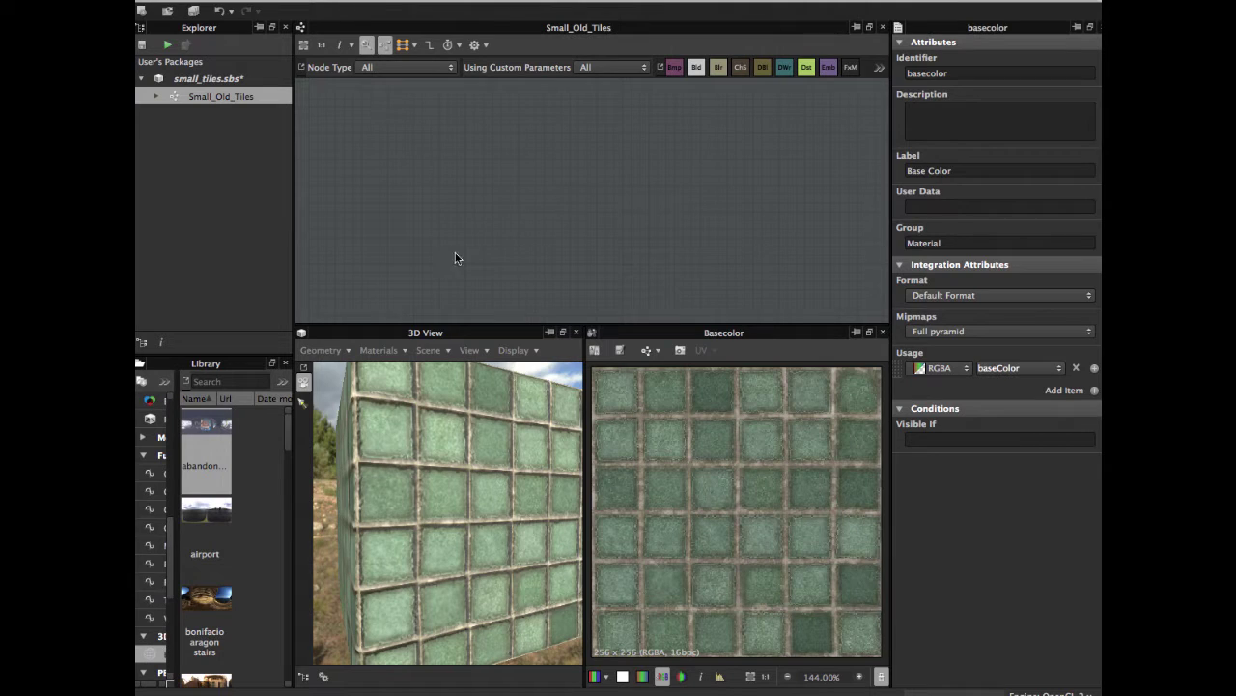
Look over the Color, Dirt and Tiles node groups and their connections in the Small_Old_Tiles graph.
{"action": "scroll", "coordinate": [483, 282], "scroll_direction": "down", "scroll_amount": 10}
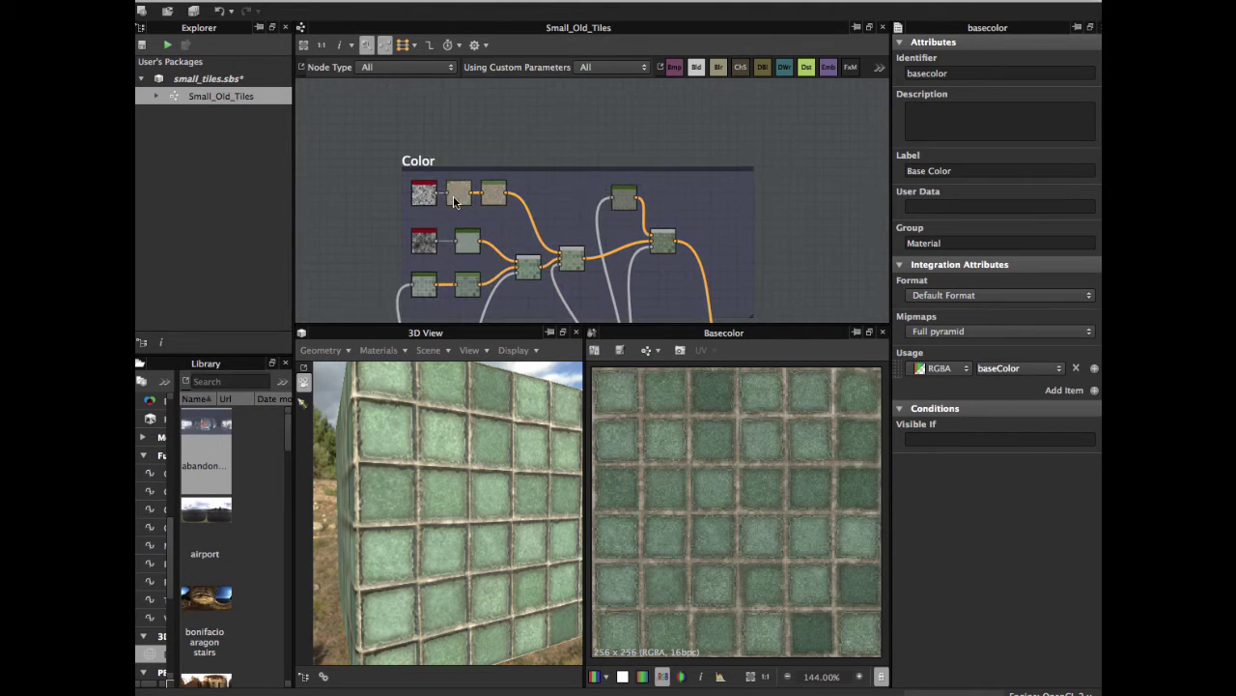
{"action": "scroll", "coordinate": [466, 175], "scroll_direction": "down", "scroll_amount": 6}
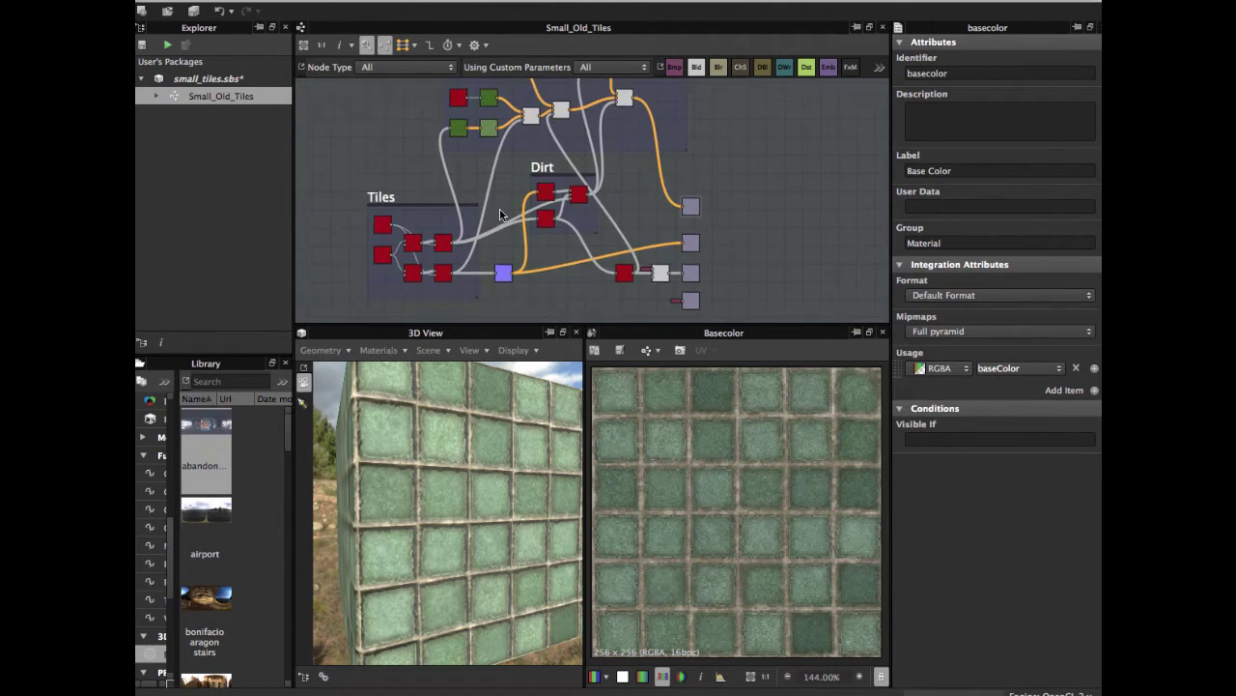
{"action": "scroll", "coordinate": [503, 222], "scroll_direction": "up", "scroll_amount": 5}
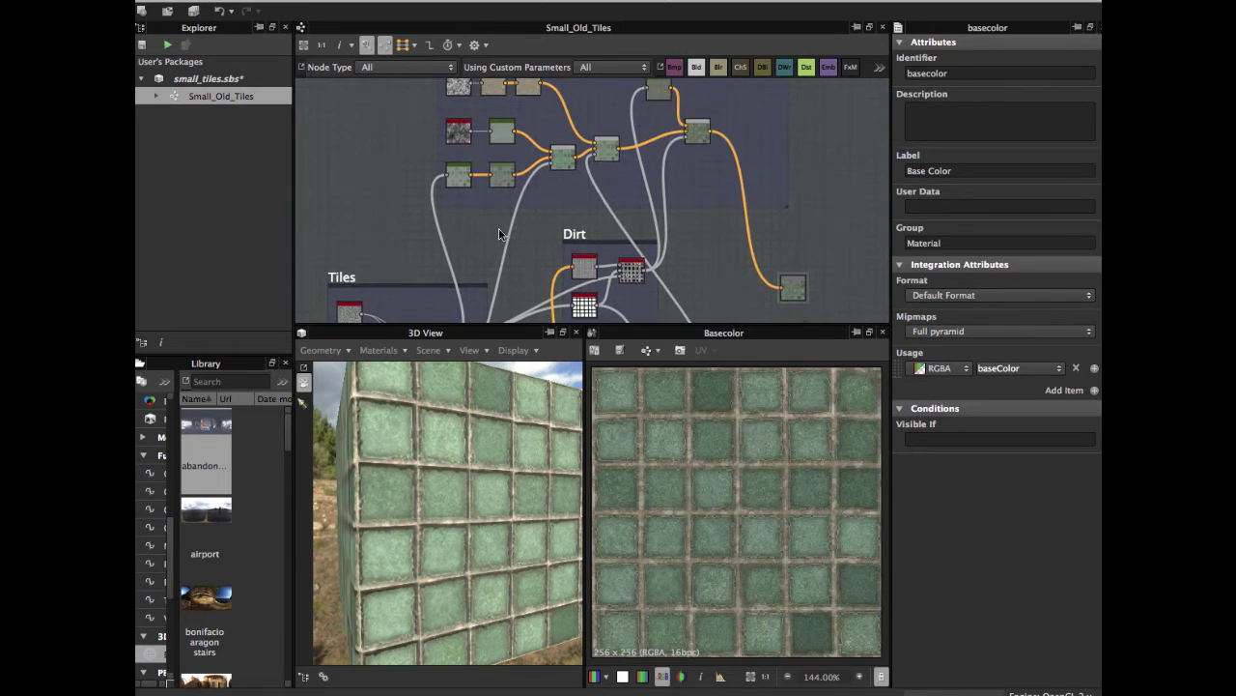
{"action": "scroll", "coordinate": [507, 226], "scroll_direction": "up", "scroll_amount": 1}
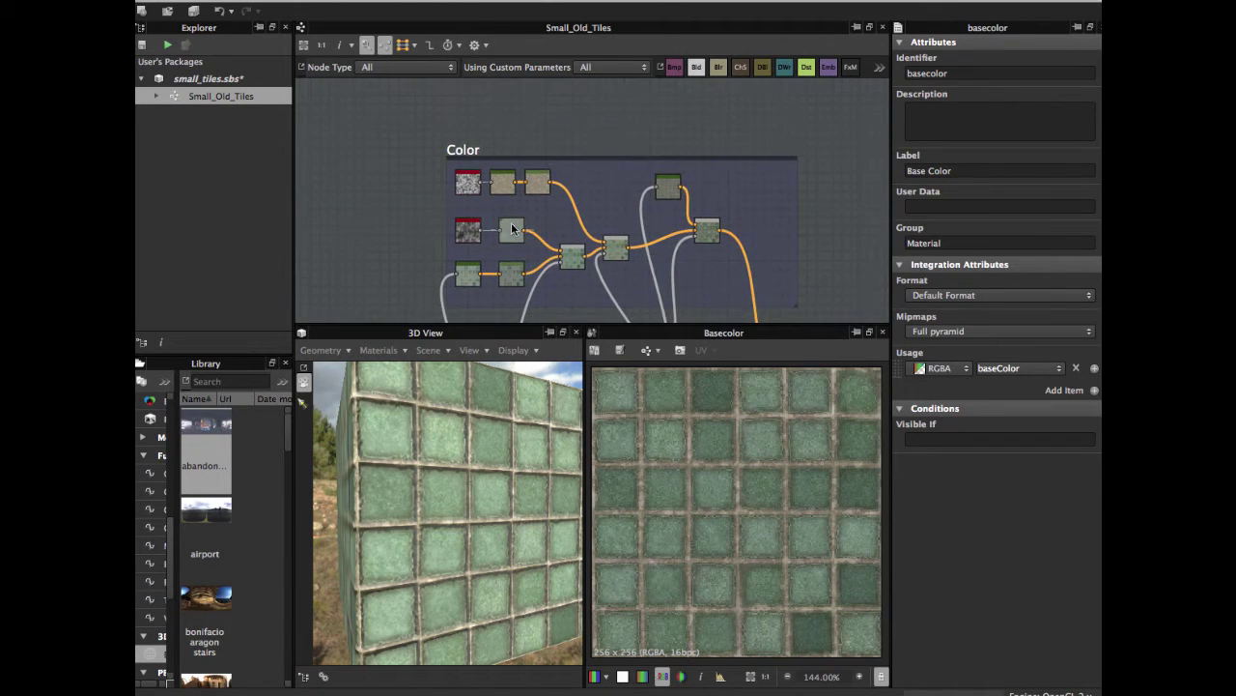
{"action": "middle_click_drag", "start_coordinate": [509, 221], "coordinate": [513, 108]}
{"action": "middle_click_drag", "start_coordinate": [506, 181], "coordinate": [511, 106]}
{"action": "scroll", "coordinate": [490, 182], "scroll_direction": "up", "scroll_amount": 3}
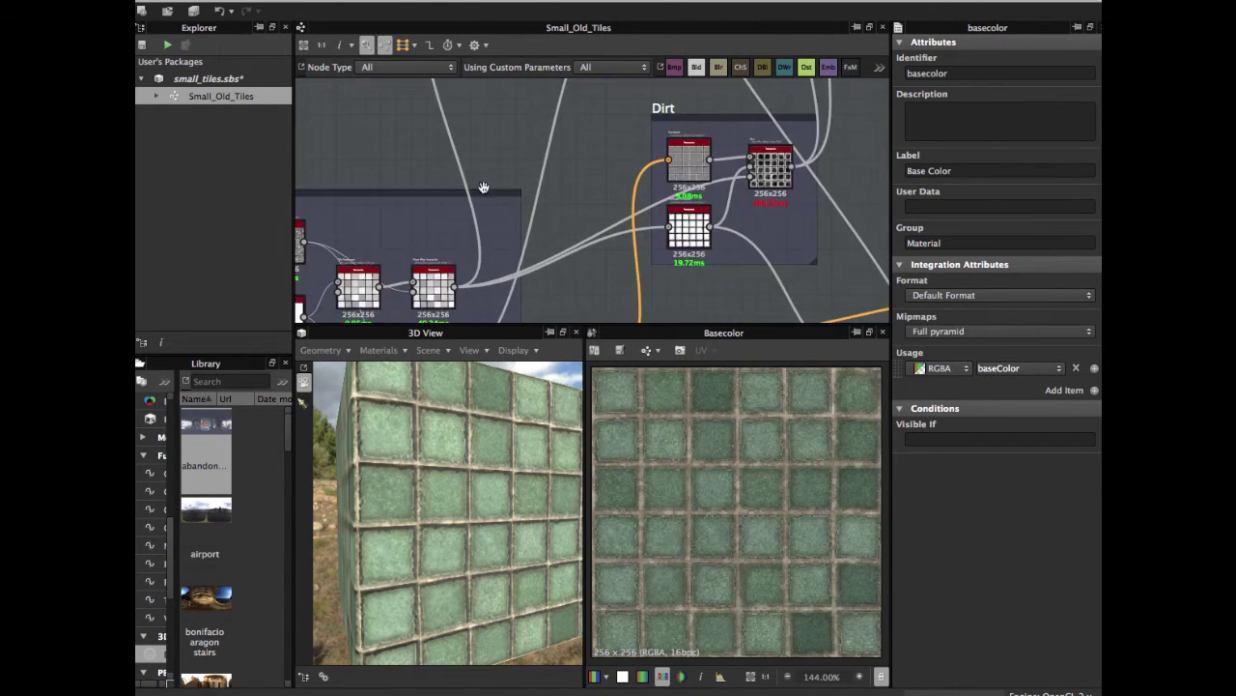
{"action": "middle_click_drag", "start_coordinate": [483, 187], "coordinate": [529, 121]}
{"action": "scroll", "coordinate": [511, 153], "scroll_direction": "up", "scroll_amount": 5}
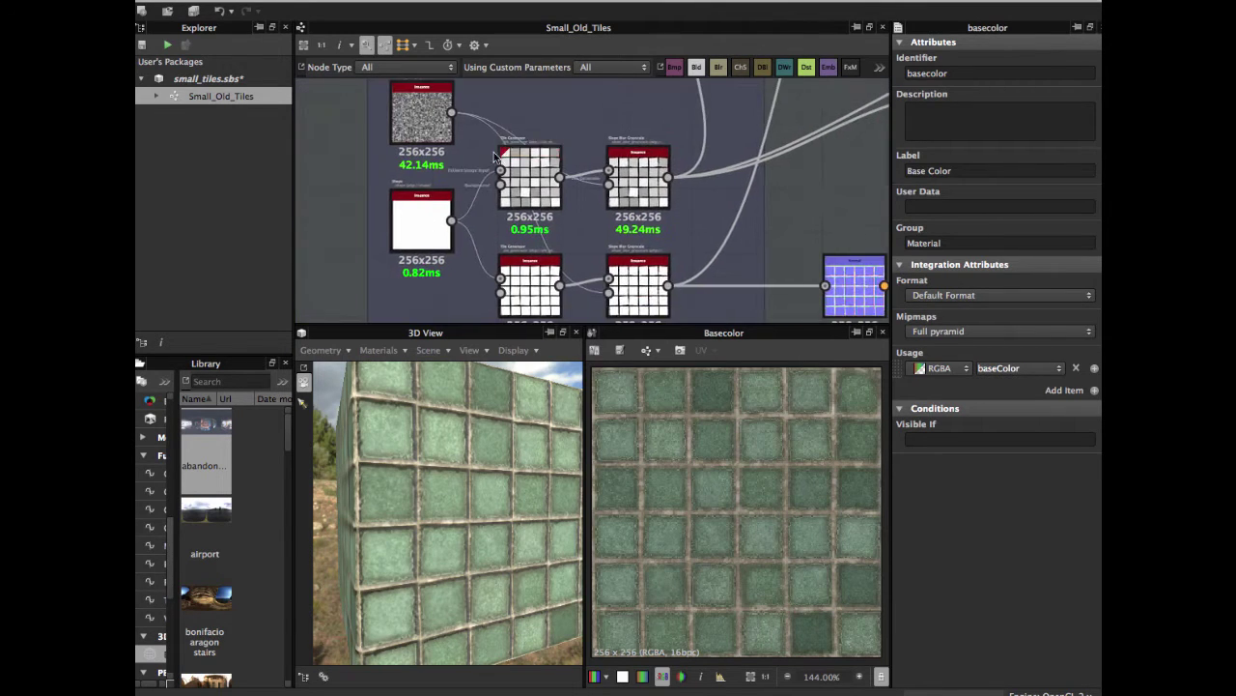
Show the output and parameters of the Shape node in the Tiles group.
{"action": "middle_click_drag", "start_coordinate": [447, 168], "coordinate": [441, 194]}
{"action": "scroll", "coordinate": [408, 201], "scroll_direction": "down", "scroll_amount": 3}
{"action": "middle_click_drag", "start_coordinate": [511, 128], "coordinate": [522, 68]}
{"action": "scroll", "coordinate": [394, 208], "scroll_direction": "up", "scroll_amount": 3}
{"action": "double_click", "coordinate": [400, 202]}
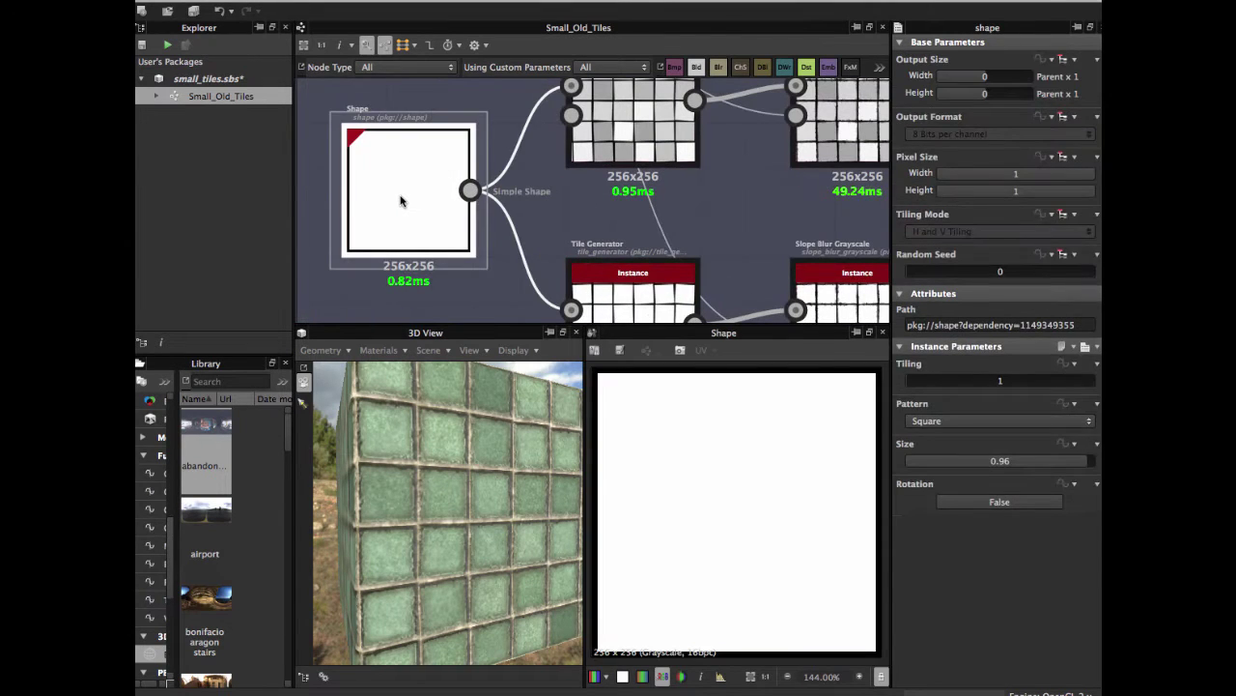
Preview the upper Tile Generator node and read its number, scale, offset, luminance and pattern parameters.
{"action": "scroll", "coordinate": [401, 201], "scroll_direction": "down", "scroll_amount": 2}
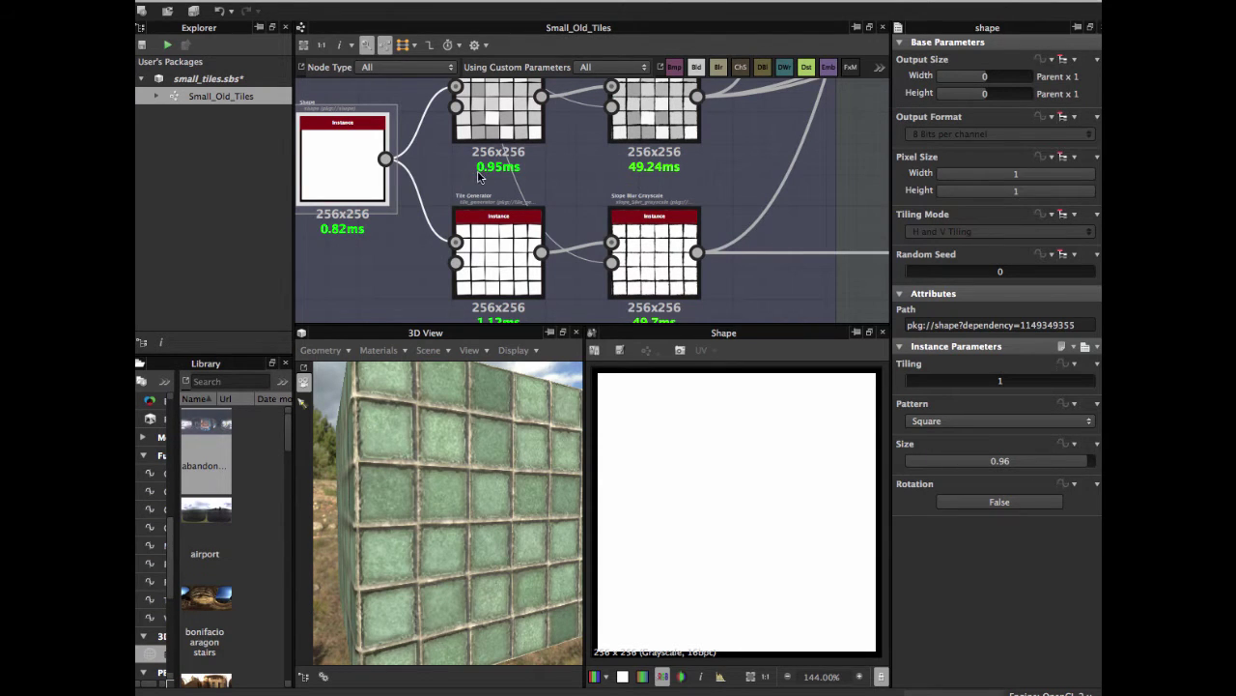
{"action": "scroll", "coordinate": [477, 174], "scroll_direction": "down", "scroll_amount": 2}
{"action": "middle_click_drag", "start_coordinate": [477, 174], "coordinate": [524, 268]}
{"action": "middle_click_drag", "start_coordinate": [544, 211], "coordinate": [527, 176]}
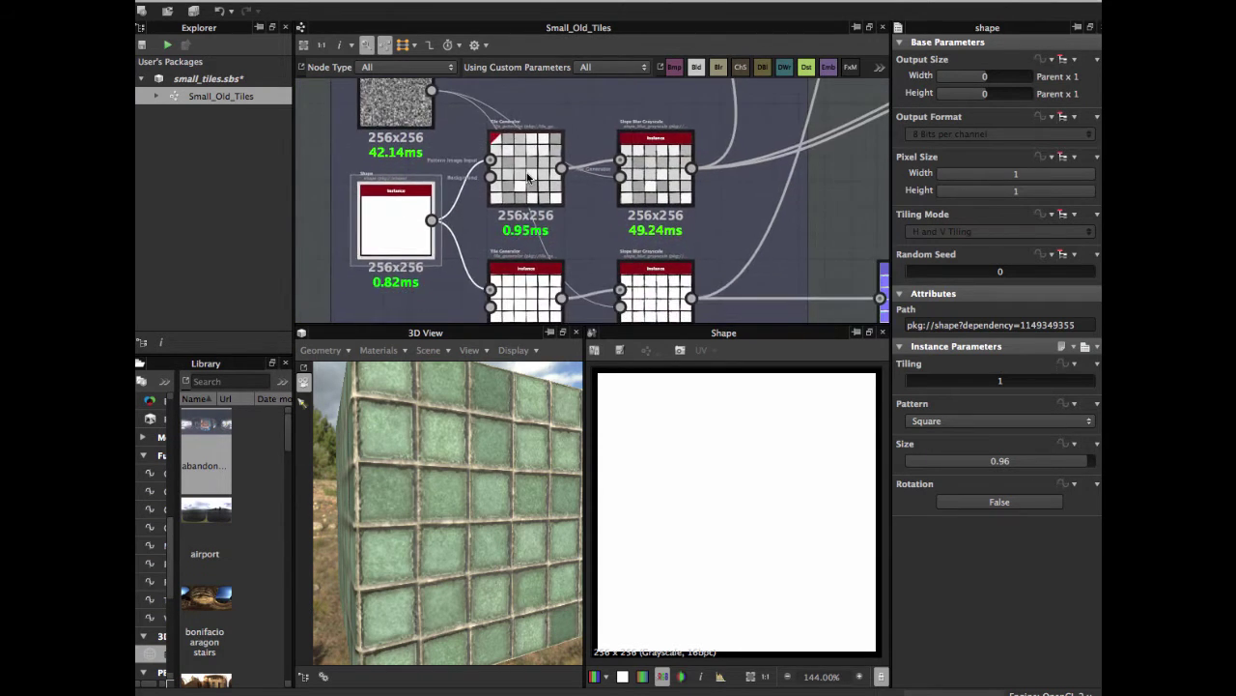
{"action": "double_click", "coordinate": [527, 177]}
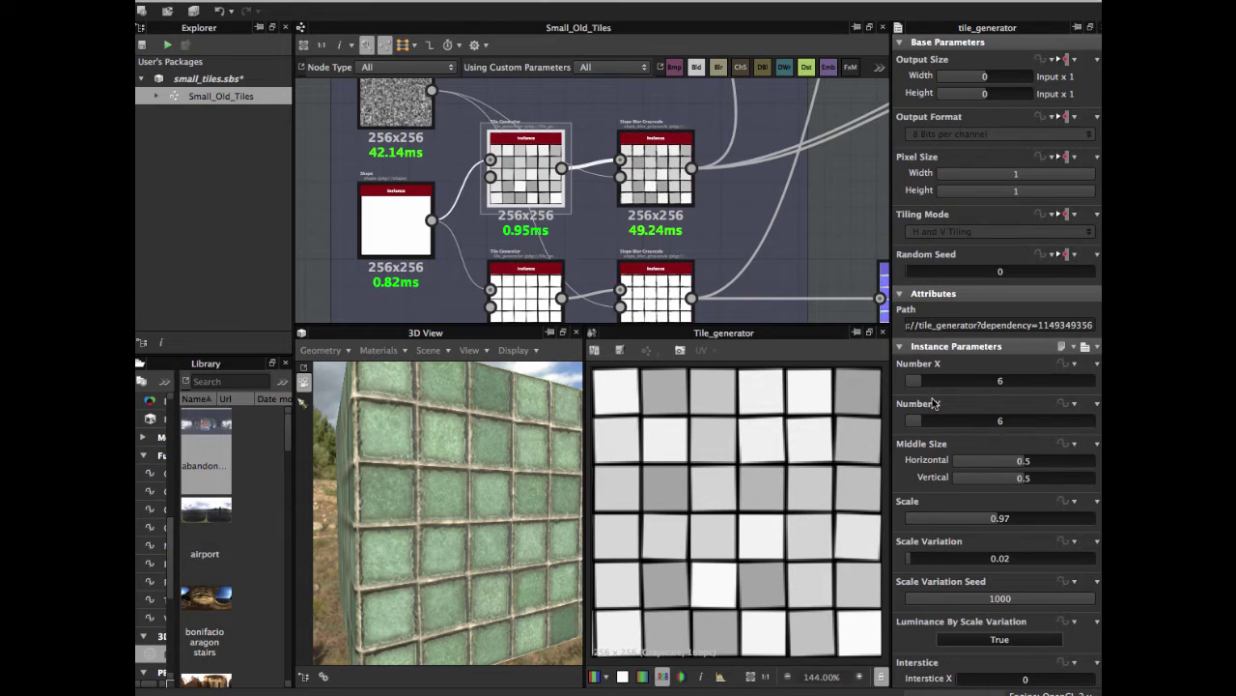
{"action": "scroll", "coordinate": [949, 426], "scroll_direction": "down", "scroll_amount": 2}
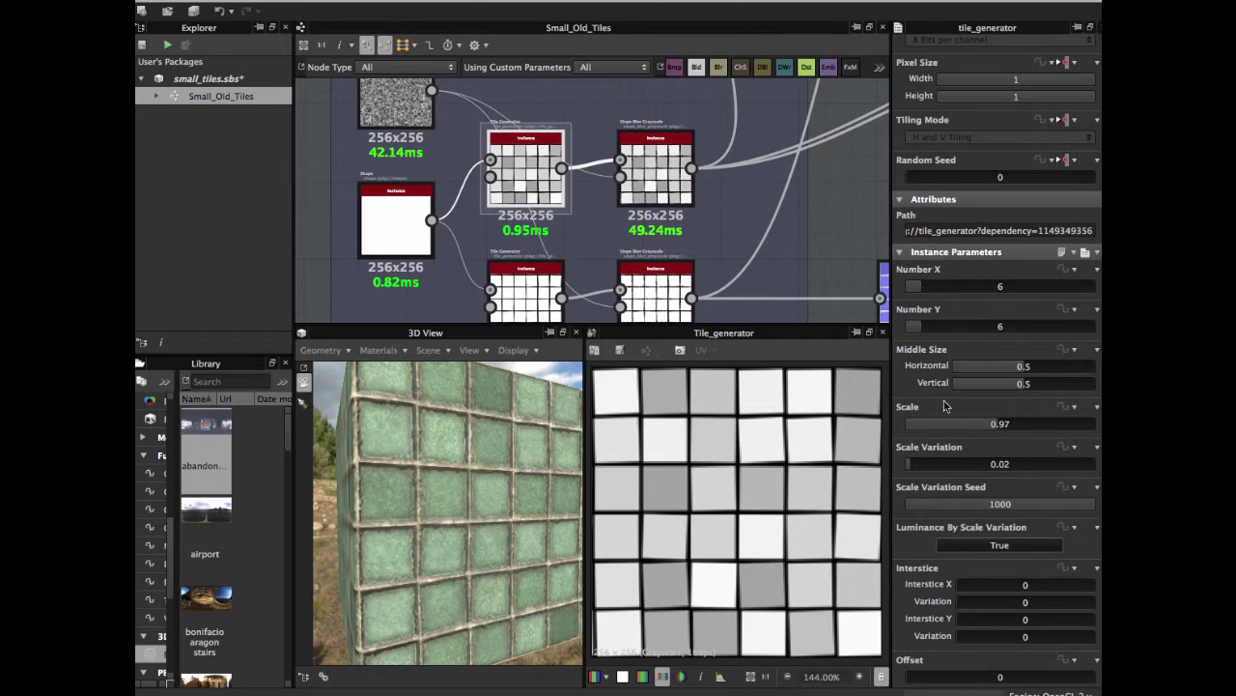
{"action": "scroll", "coordinate": [959, 375], "scroll_direction": "down", "scroll_amount": 2}
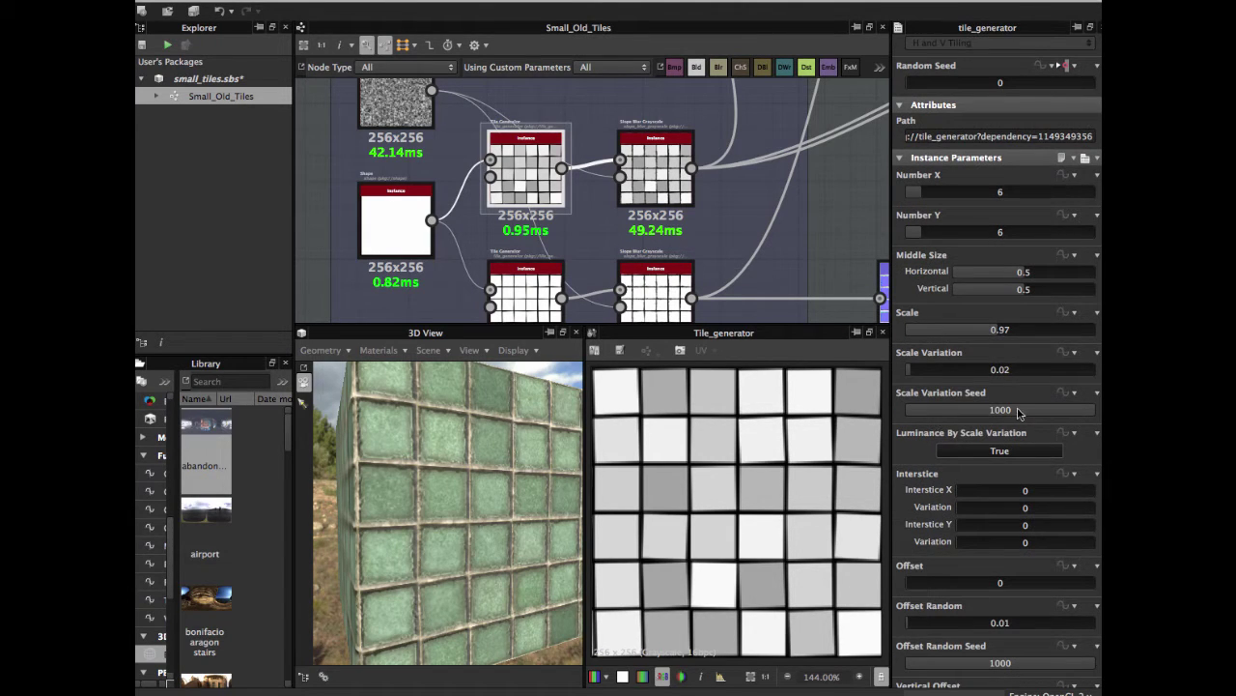
{"action": "scroll", "coordinate": [959, 376], "scroll_direction": "down", "scroll_amount": 3}
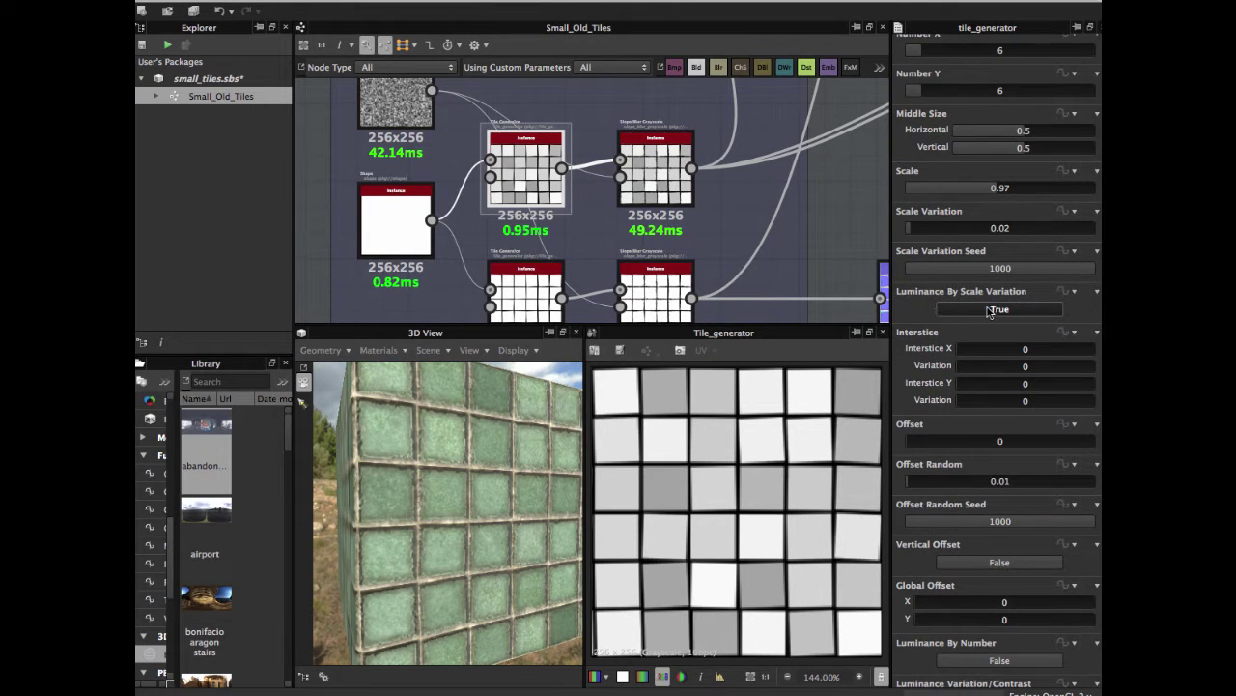
{"action": "scroll", "coordinate": [968, 352], "scroll_direction": "down", "scroll_amount": 2}
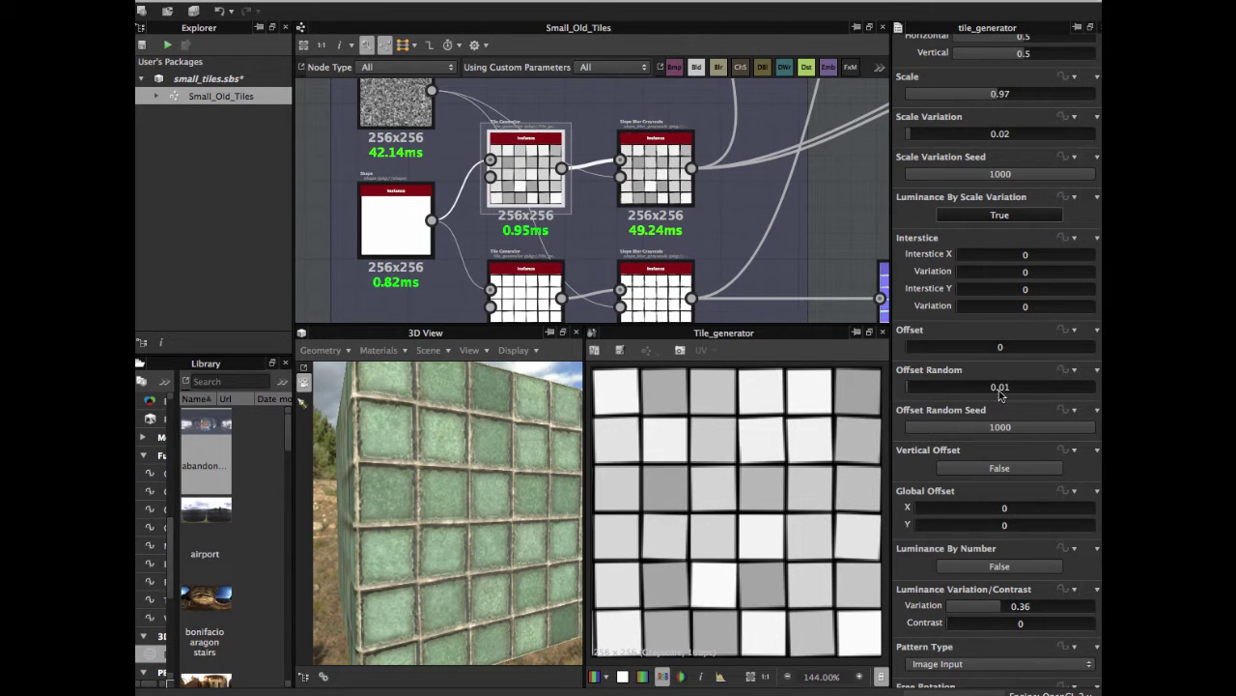
{"action": "scroll", "coordinate": [998, 413], "scroll_direction": "down", "scroll_amount": 3}
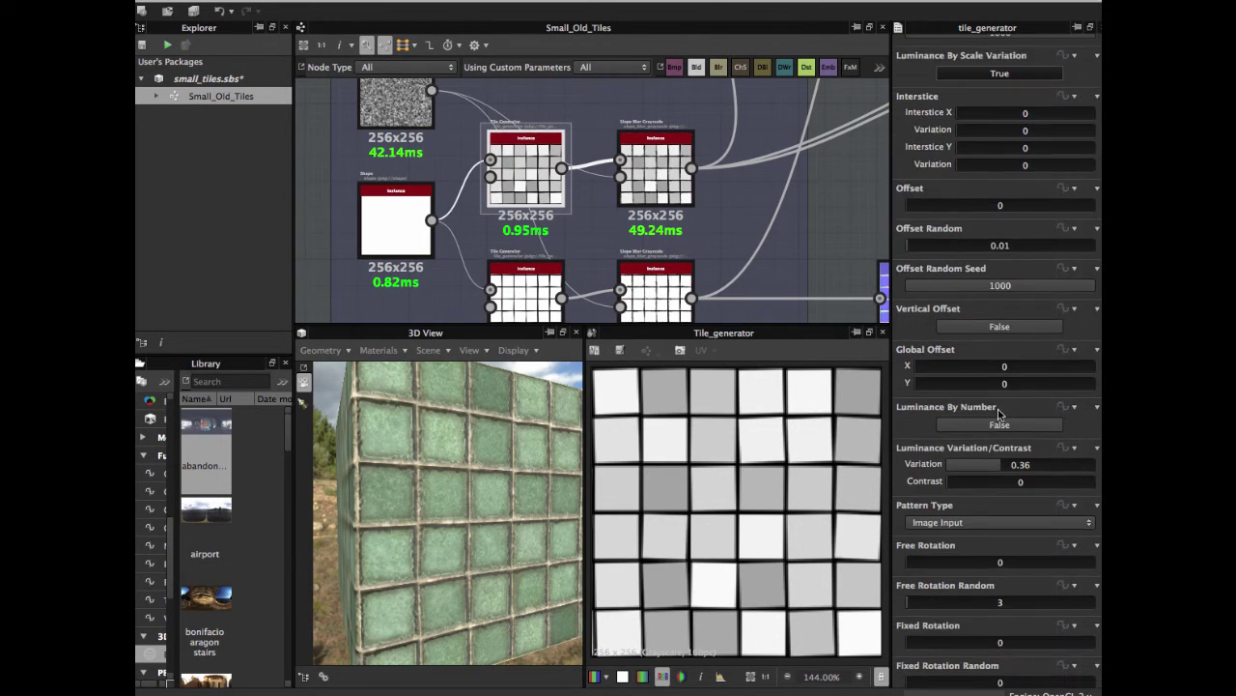
{"action": "scroll", "coordinate": [999, 413], "scroll_direction": "down", "scroll_amount": 1}
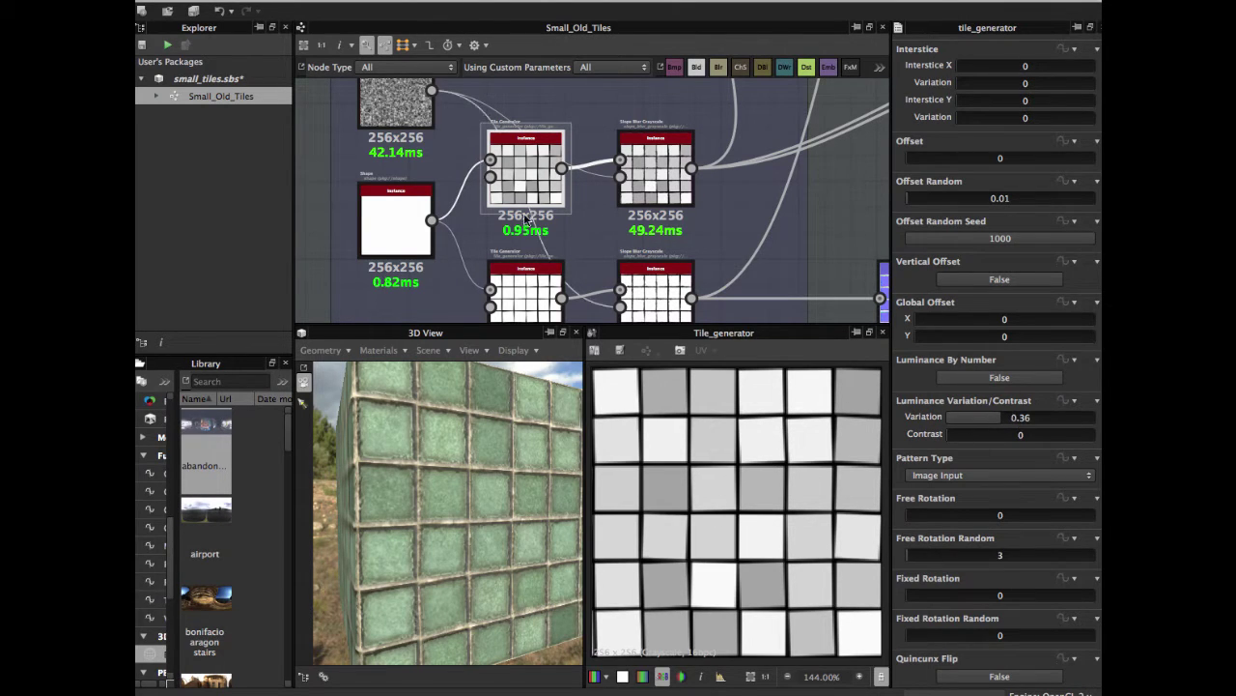
{"action": "scroll", "coordinate": [1005, 486], "scroll_direction": "down", "scroll_amount": 2}
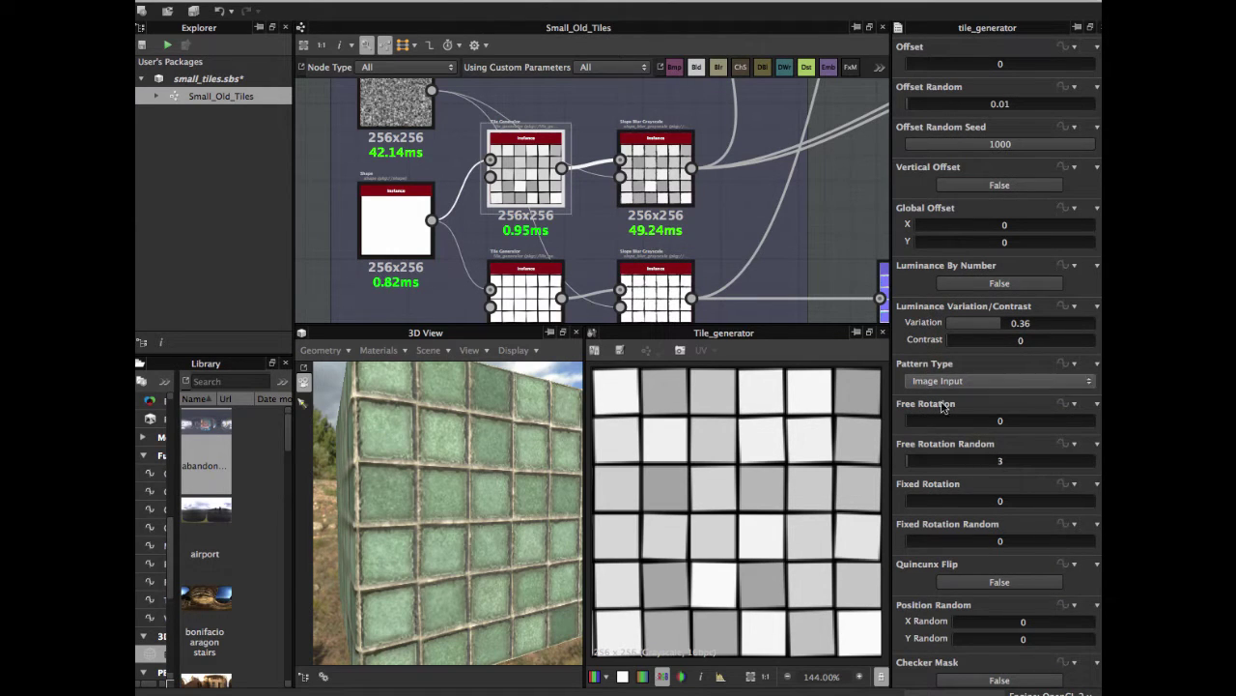
Compare the Shape node's output with the upper Tile Generator's, and examine the generator's rotation and mask parameters against the enlarged tiles.
{"action": "double_click", "coordinate": [400, 216]}
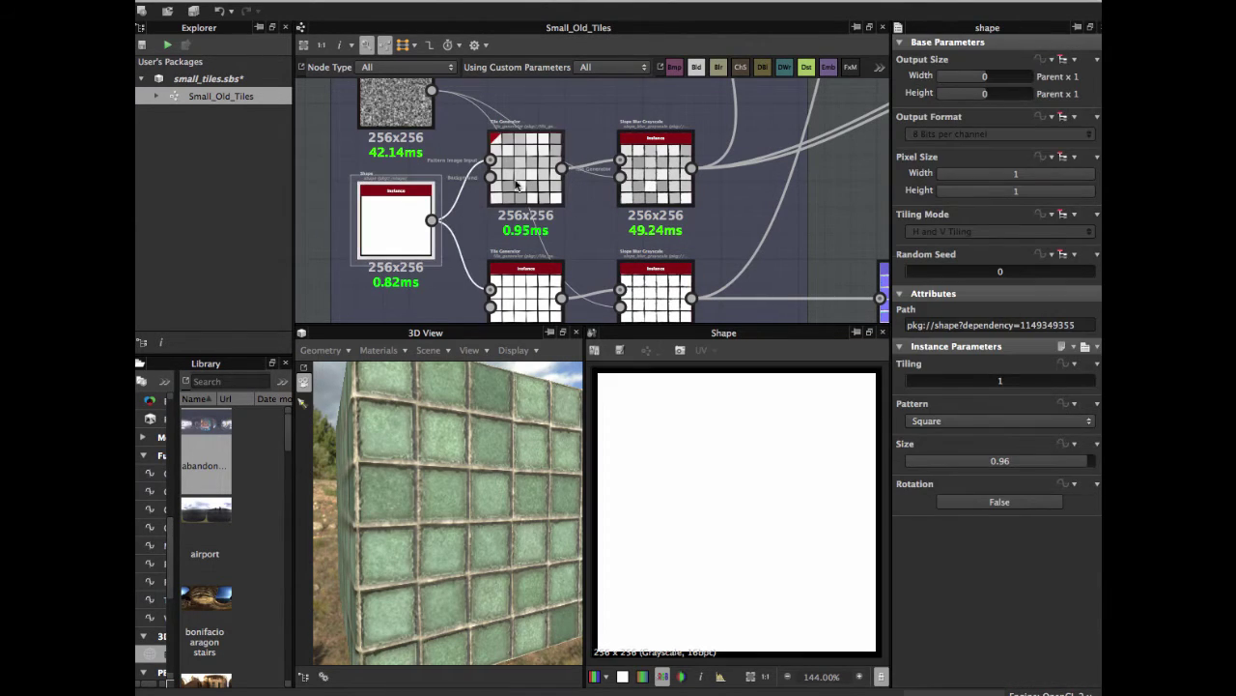
{"action": "double_click", "coordinate": [523, 177]}
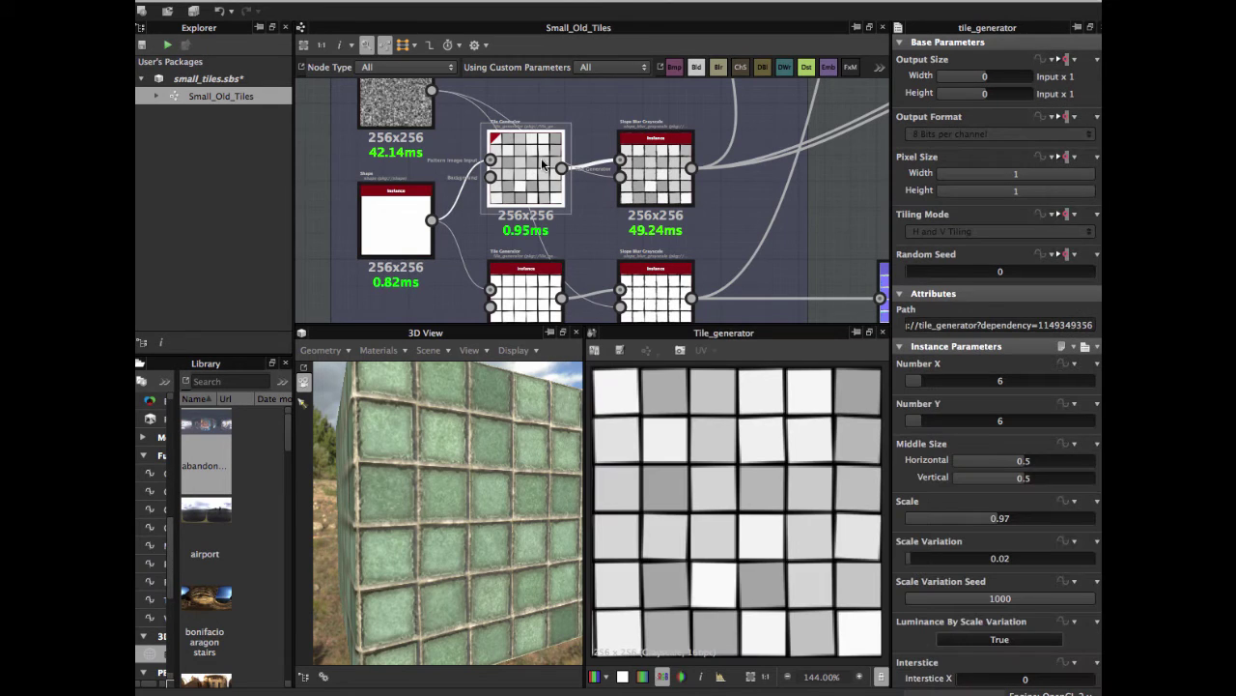
{"action": "scroll", "coordinate": [1008, 496], "scroll_direction": "down", "scroll_amount": 10}
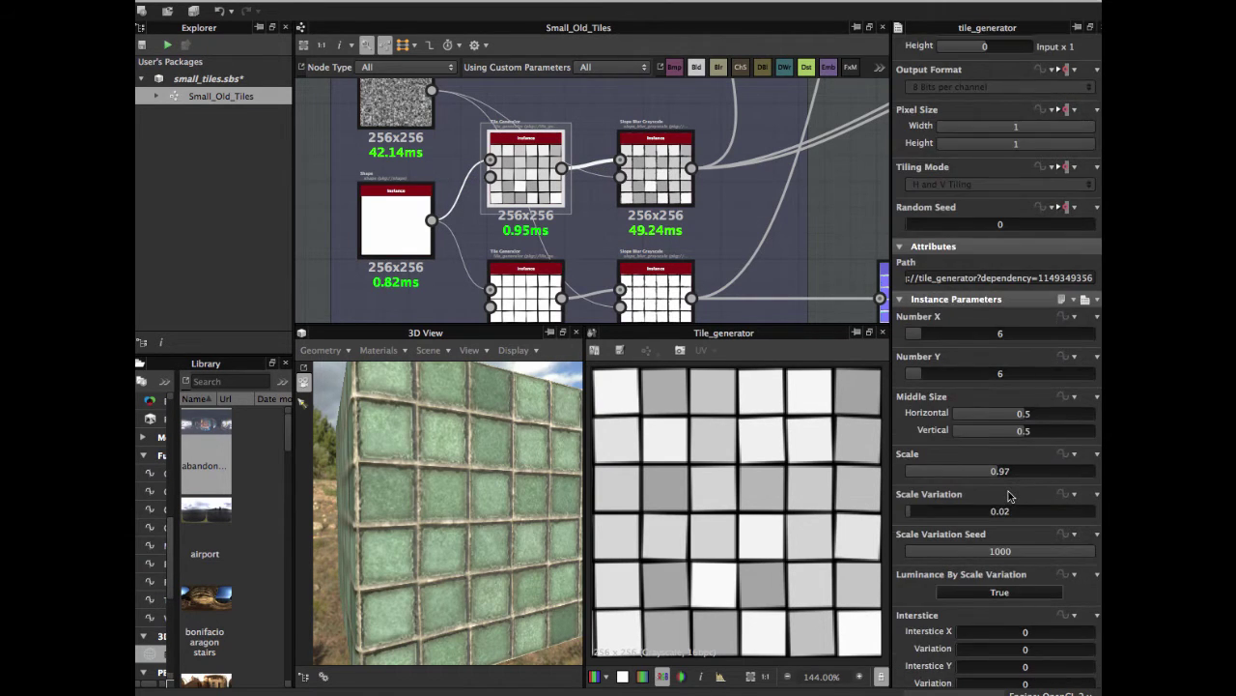
{"action": "scroll", "coordinate": [1009, 497], "scroll_direction": "down", "scroll_amount": 3}
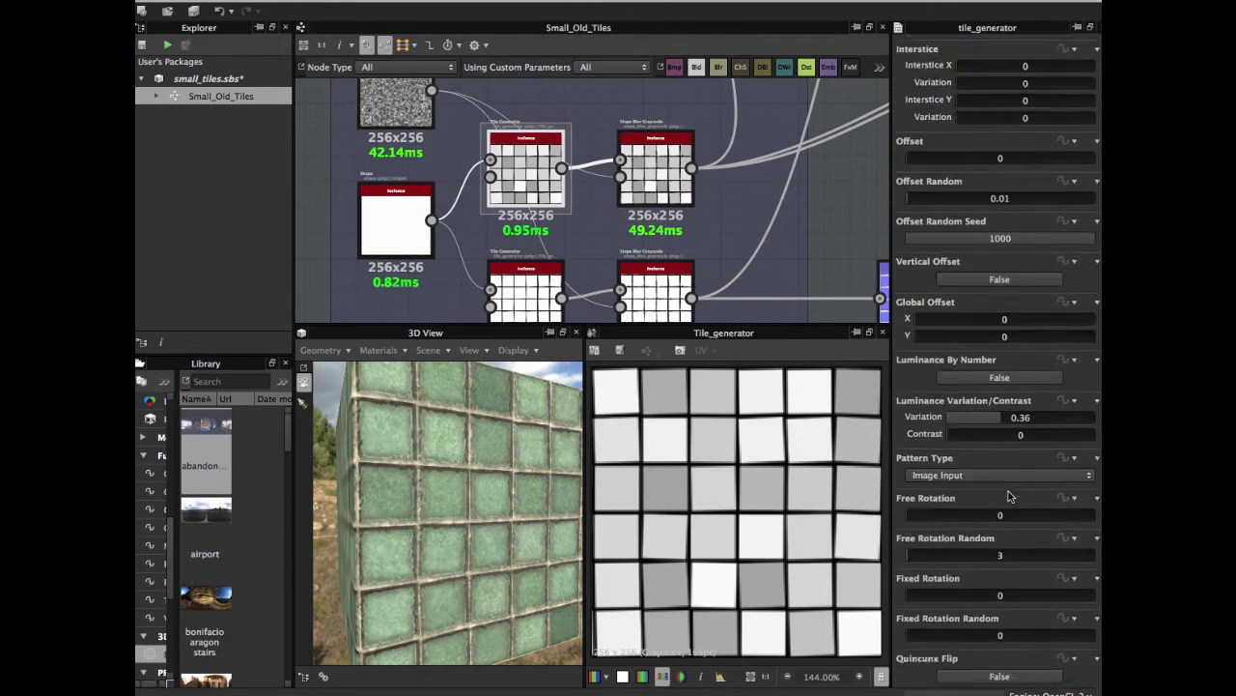
{"action": "scroll", "coordinate": [1008, 496], "scroll_direction": "down", "scroll_amount": 3}
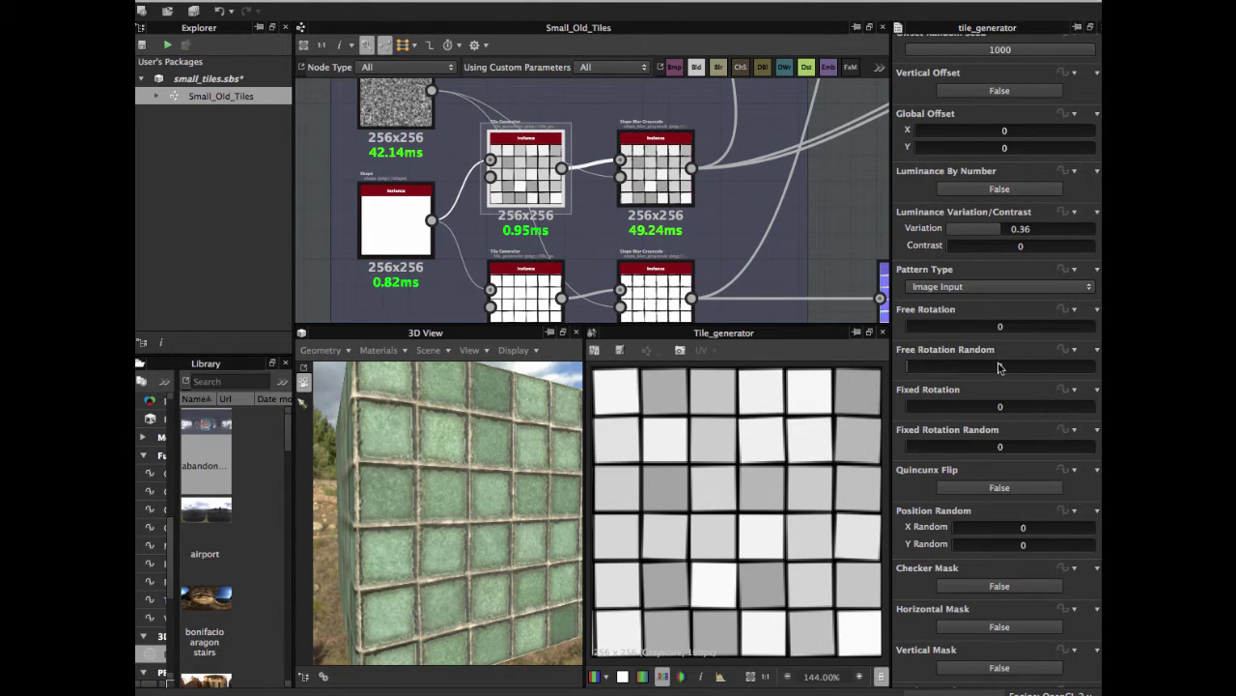
{"action": "scroll", "coordinate": [747, 436], "scroll_direction": "up", "scroll_amount": 3}
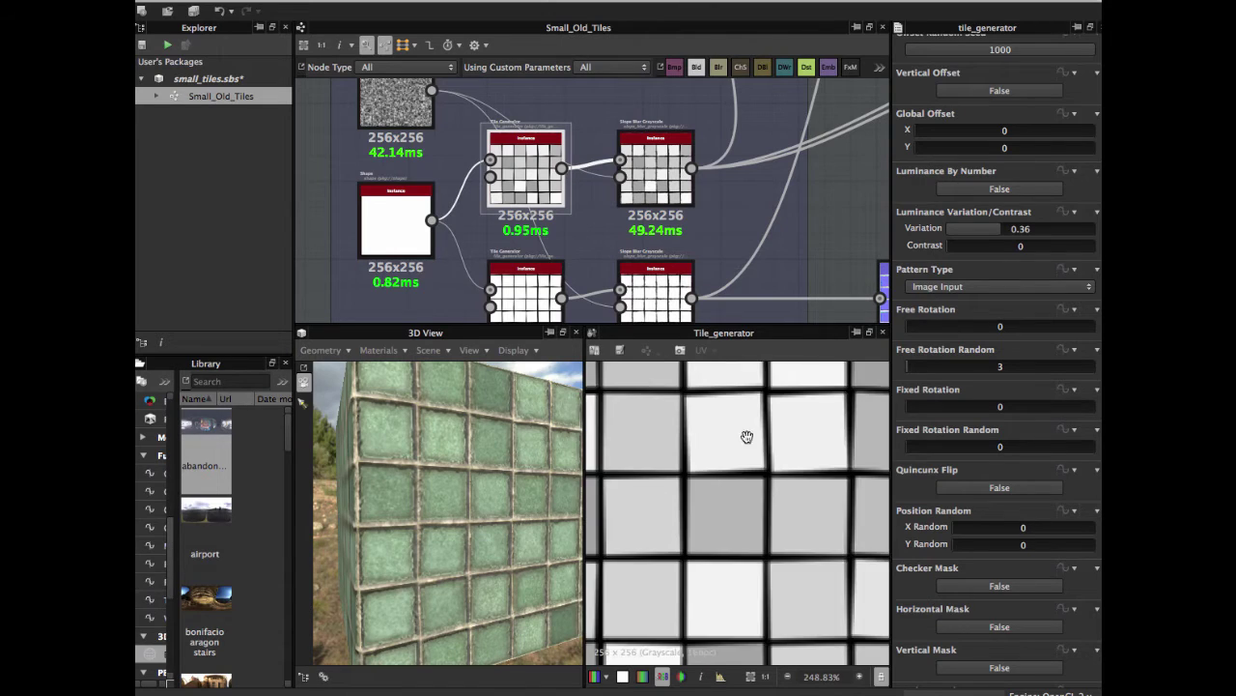
{"action": "middle_click_drag", "start_coordinate": [747, 437], "coordinate": [704, 456]}
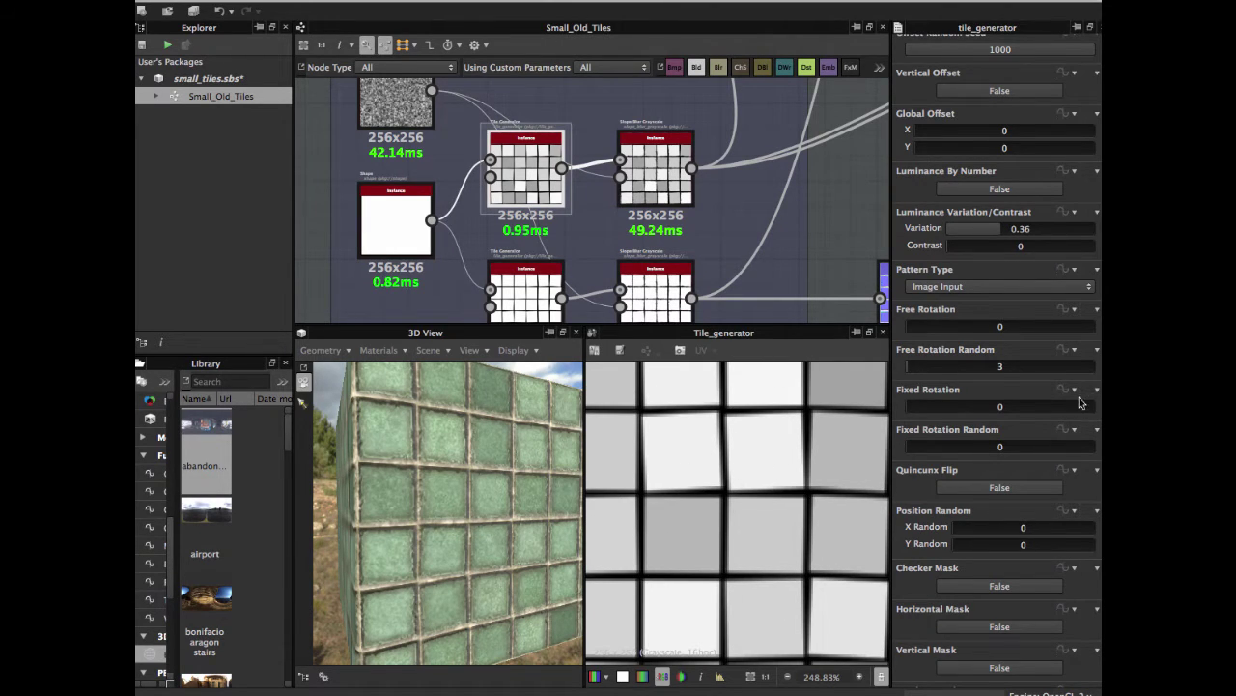
{"action": "scroll", "coordinate": [1079, 397], "scroll_direction": "down", "scroll_amount": 5}
{"action": "scroll", "coordinate": [503, 183], "scroll_direction": "down", "scroll_amount": 2}
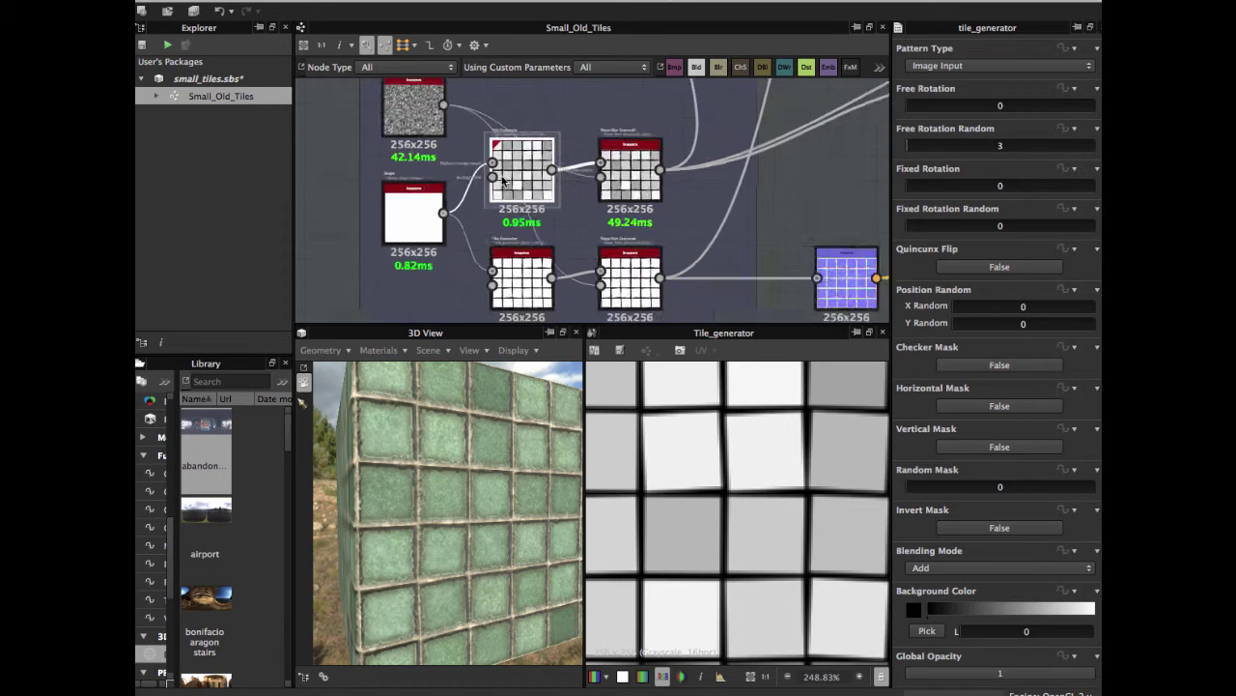
Preview the Slope Blur Grayscale node fed by the upper Tile Generator and examine its parameters and the enlarged tile edges.
{"action": "middle_click_drag", "start_coordinate": [523, 196], "coordinate": [577, 291]}
{"action": "scroll", "coordinate": [563, 235], "scroll_direction": "up", "scroll_amount": 3}
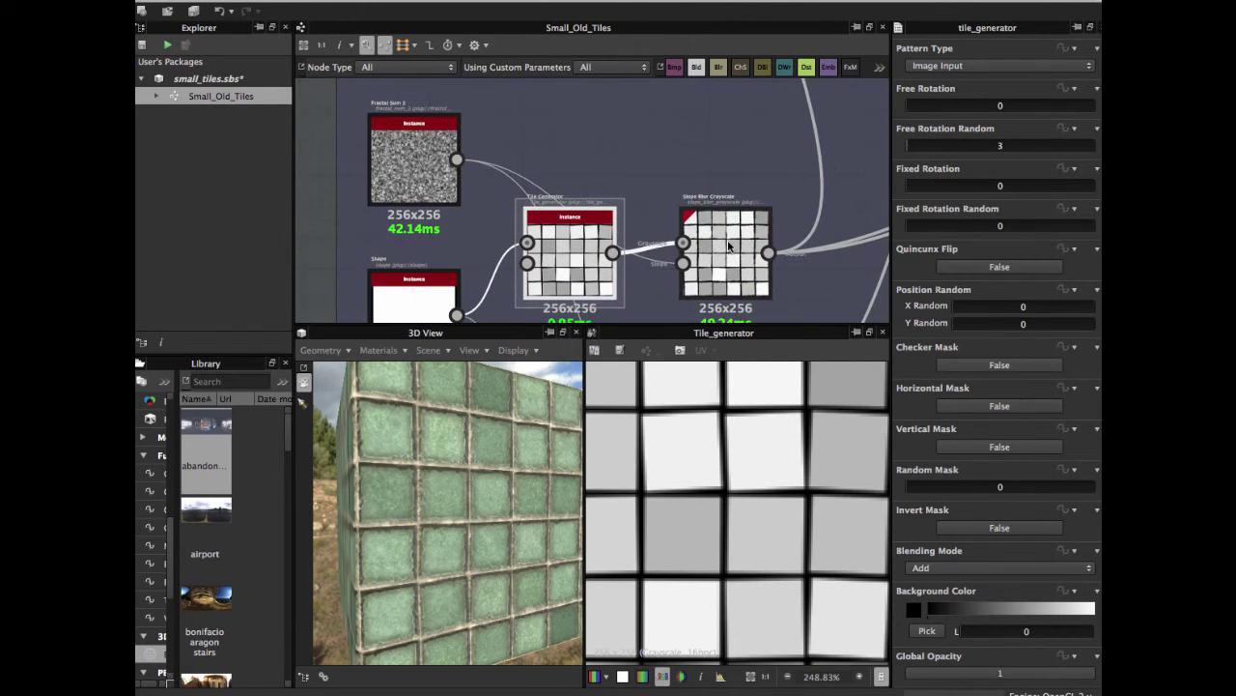
{"action": "double_click", "coordinate": [729, 248]}
{"action": "scroll", "coordinate": [498, 213], "scroll_direction": "up", "scroll_amount": 4}
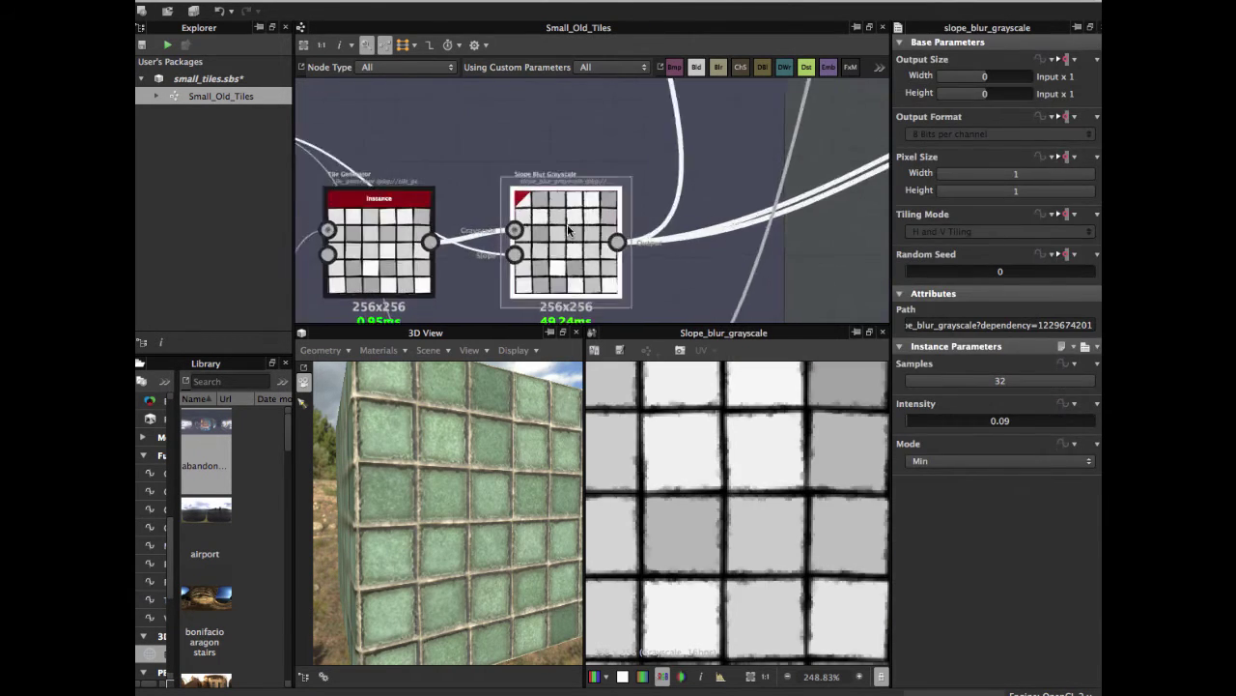
{"action": "scroll", "coordinate": [565, 239], "scroll_direction": "down", "scroll_amount": 2}
{"action": "middle_click_drag", "start_coordinate": [565, 241], "coordinate": [572, 197]}
{"action": "scroll", "coordinate": [704, 460], "scroll_direction": "up", "scroll_amount": 2}
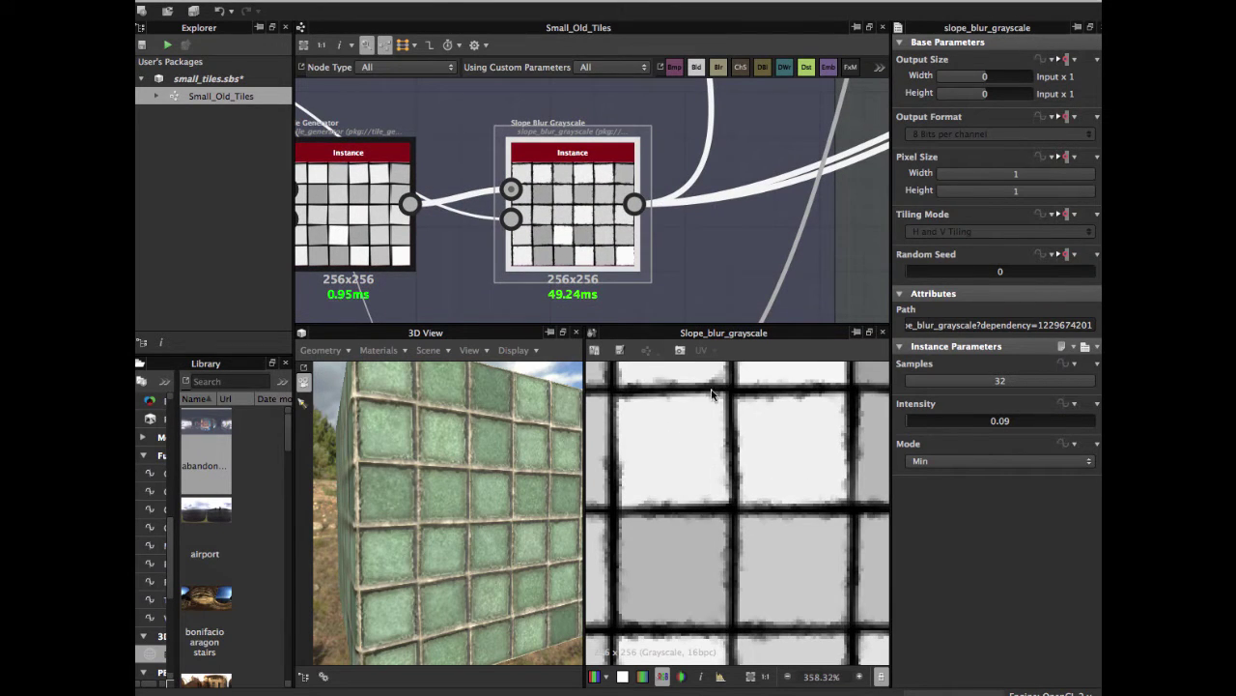
Trace the Slope Blur Grayscale node's Slope input back to the Fractal Sum 3 node and preview its full noise output.
{"action": "scroll", "coordinate": [548, 169], "scroll_direction": "down", "scroll_amount": 2}
{"action": "middle_click_drag", "start_coordinate": [549, 169], "coordinate": [662, 258]}
{"action": "scroll", "coordinate": [695, 228], "scroll_direction": "up", "scroll_amount": 2}
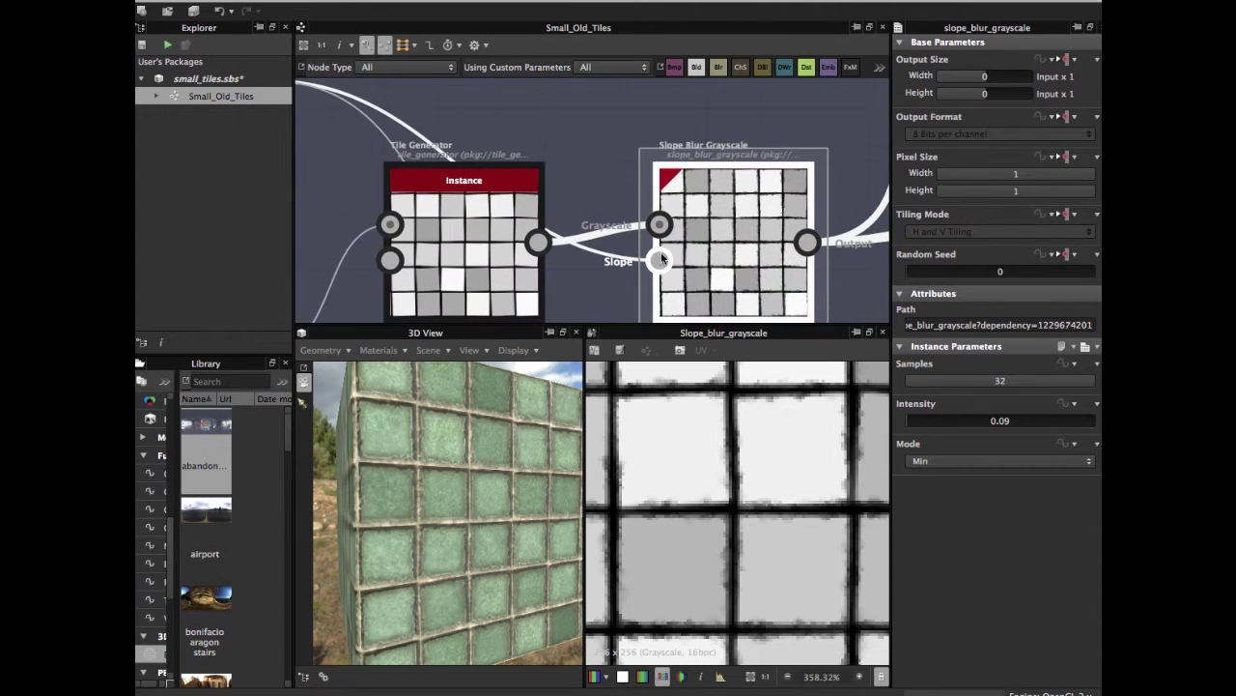
{"action": "middle_click_drag", "start_coordinate": [386, 140], "coordinate": [655, 258]}
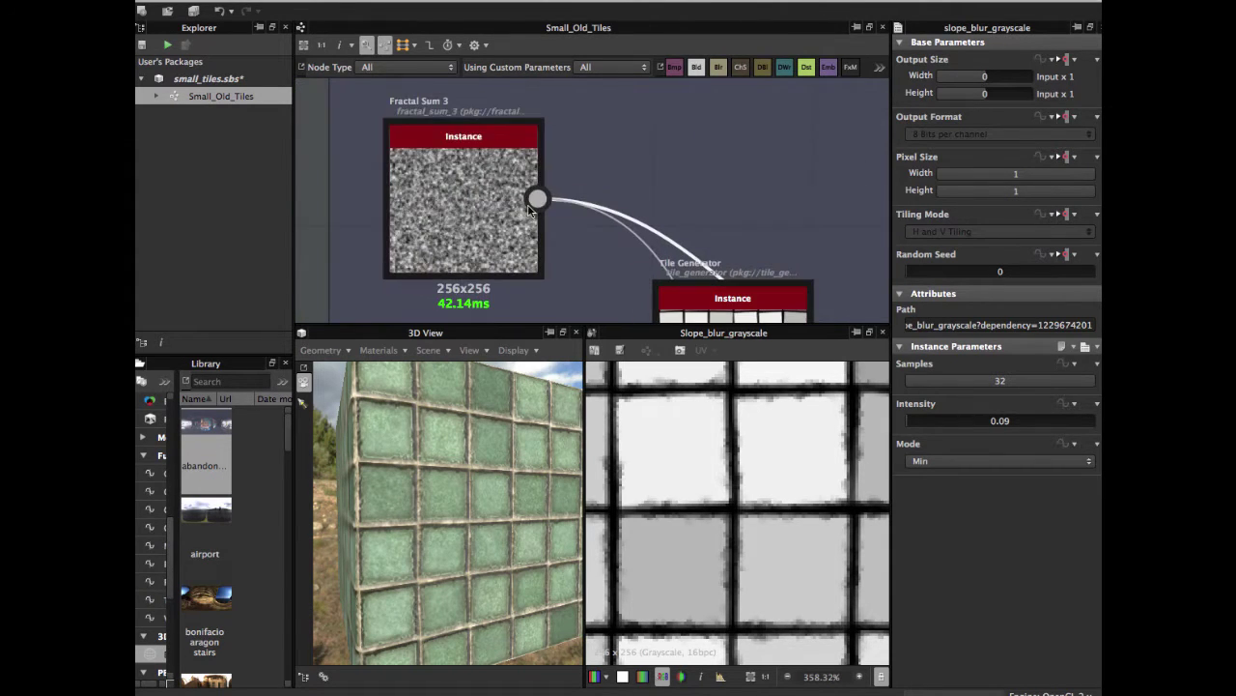
{"action": "double_click", "coordinate": [443, 196]}
{"action": "scroll", "coordinate": [733, 438], "scroll_direction": "down", "scroll_amount": 5}
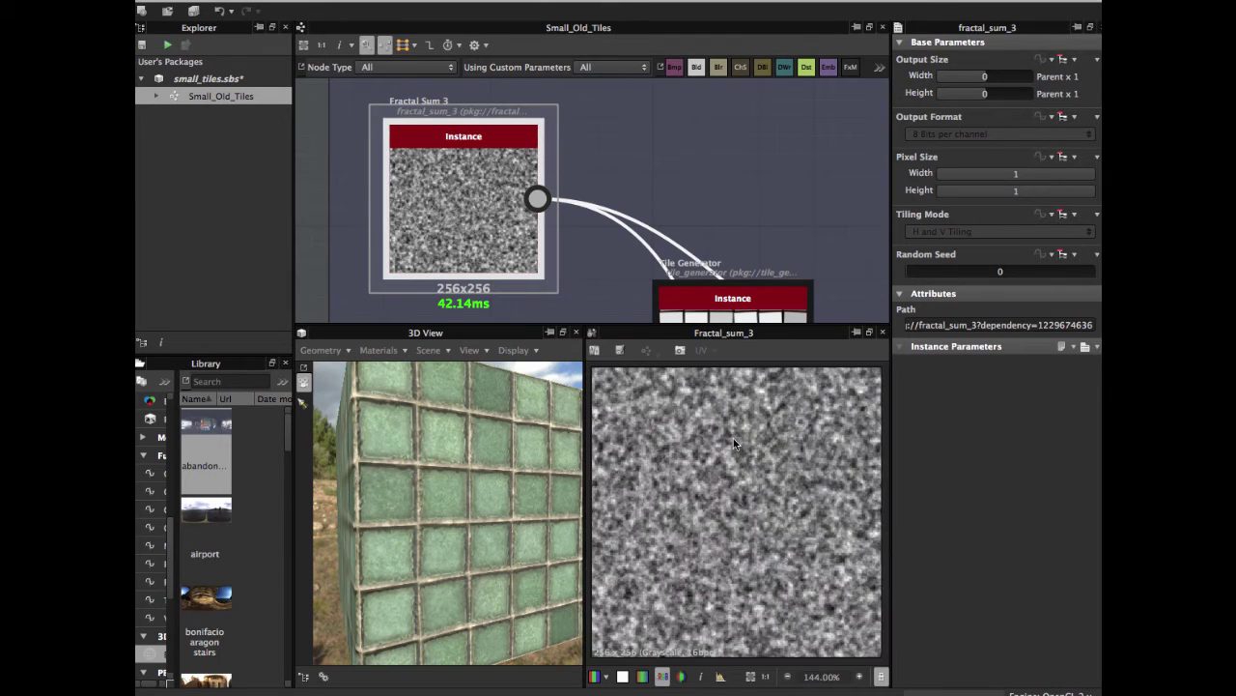
{"action": "scroll", "coordinate": [697, 212], "scroll_direction": "down", "scroll_amount": 3}
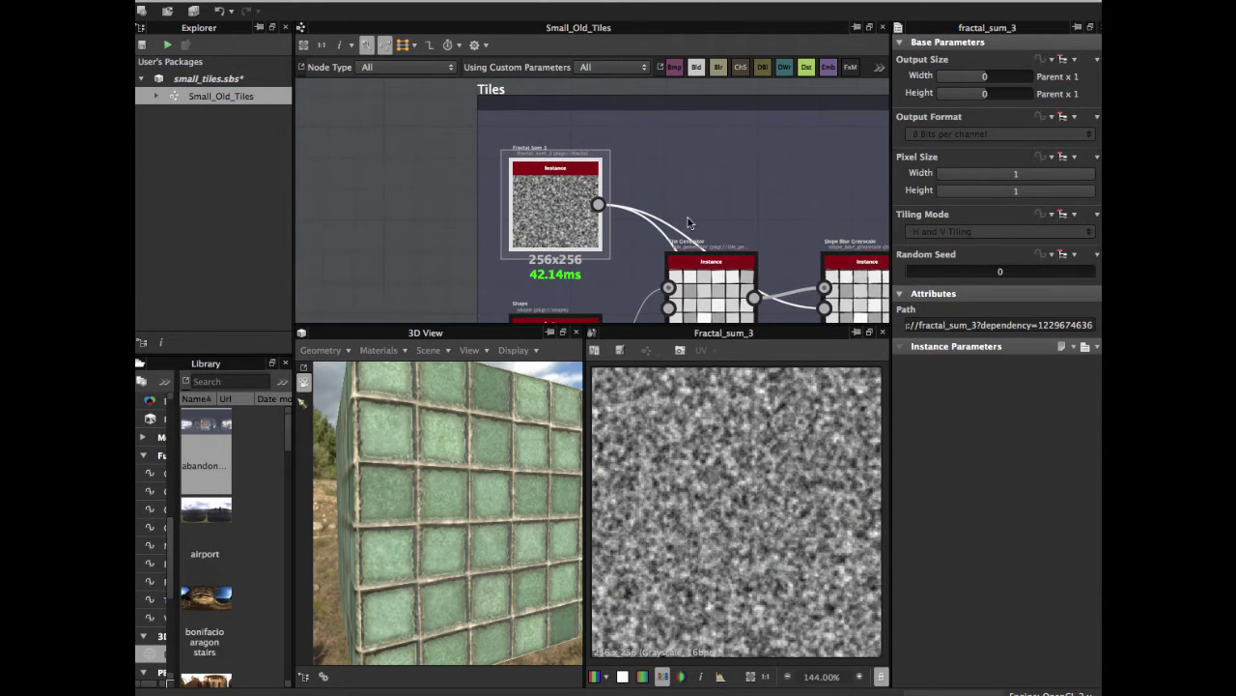
Search the library for "fra".
{"action": "left_click", "coordinate": [222, 381]}
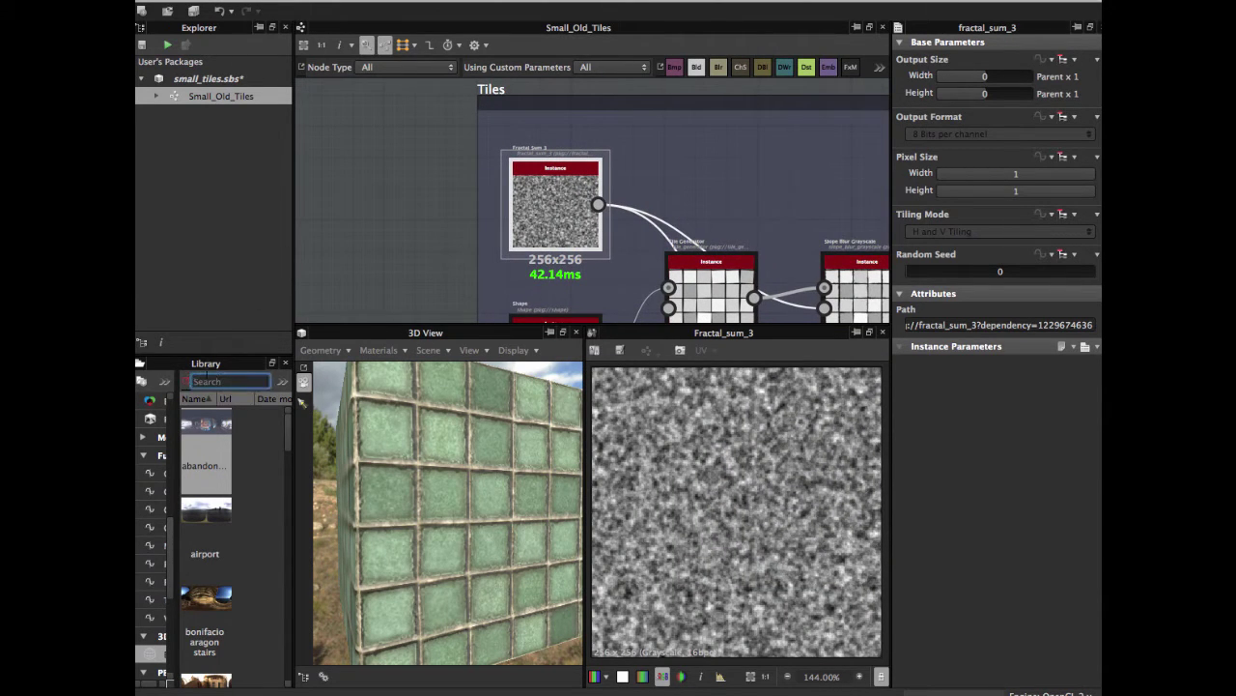
{"action": "type", "text": "fra"}
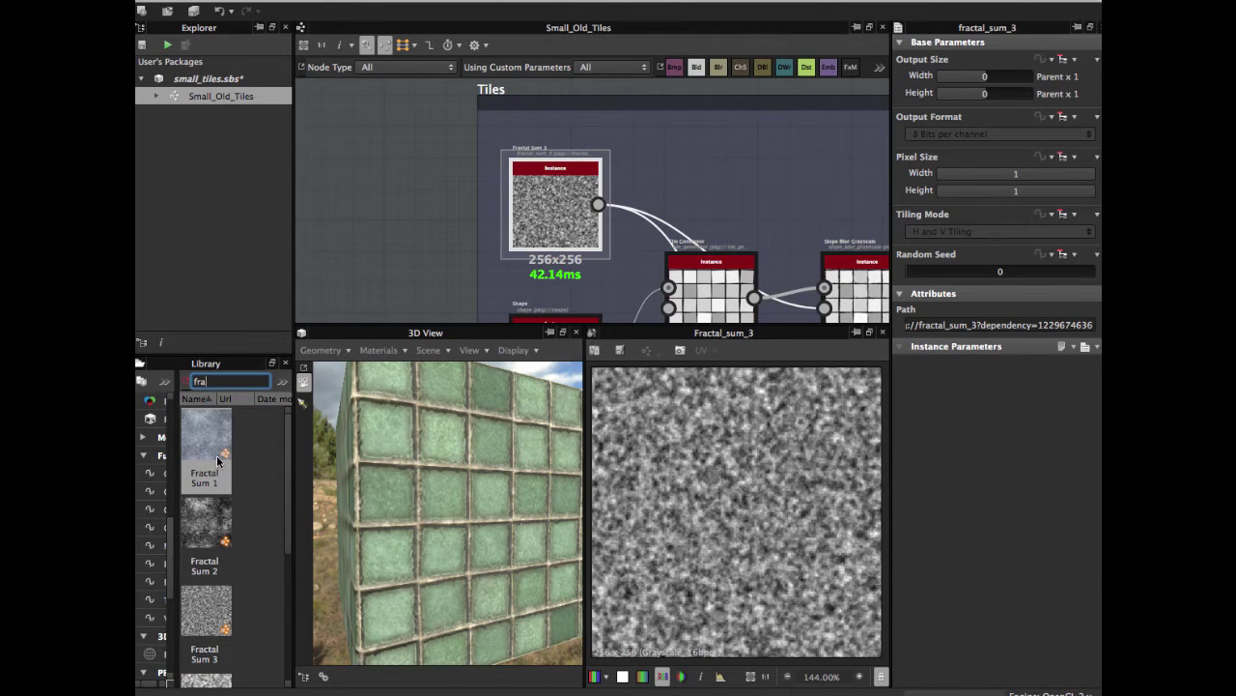
Preview the upper Slope Blur Grayscale node again and examine how its Fractal Sum 3 slope input and Intensity roughen the enlarged tile edges.
{"action": "scroll", "coordinate": [522, 218], "scroll_direction": "up", "scroll_amount": 4}
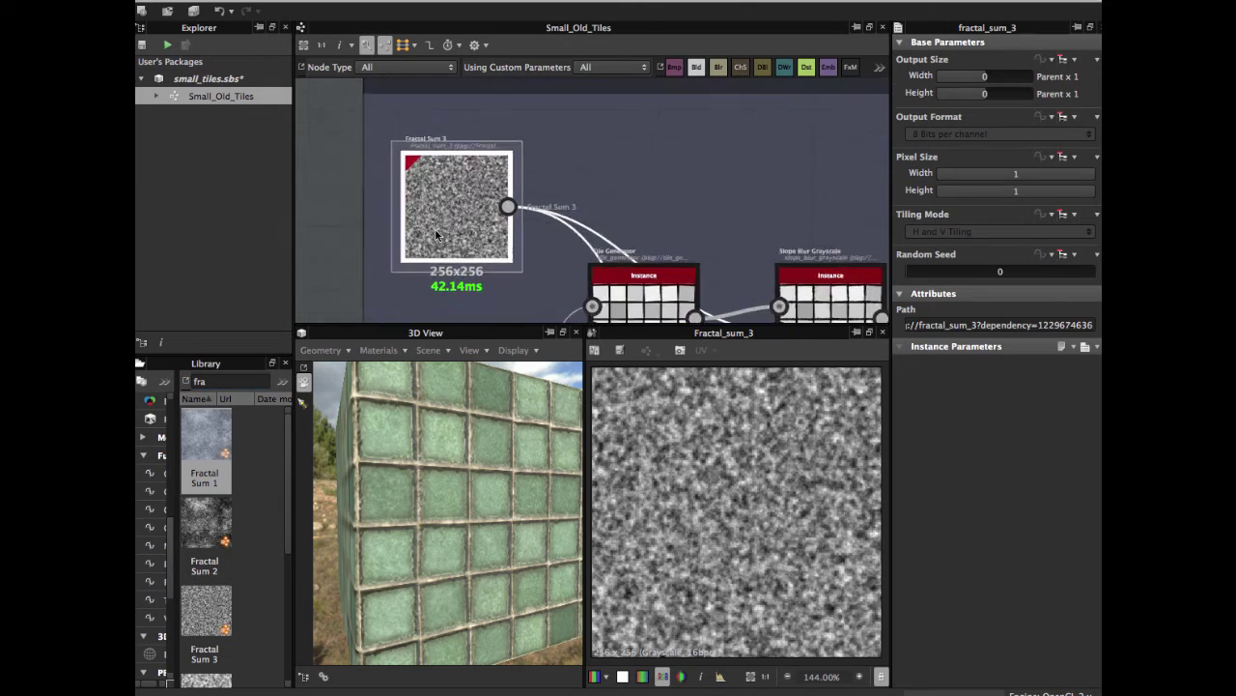
{"action": "scroll", "coordinate": [437, 224], "scroll_direction": "down", "scroll_amount": 3}
{"action": "middle_click_drag", "start_coordinate": [437, 216], "coordinate": [327, 100]}
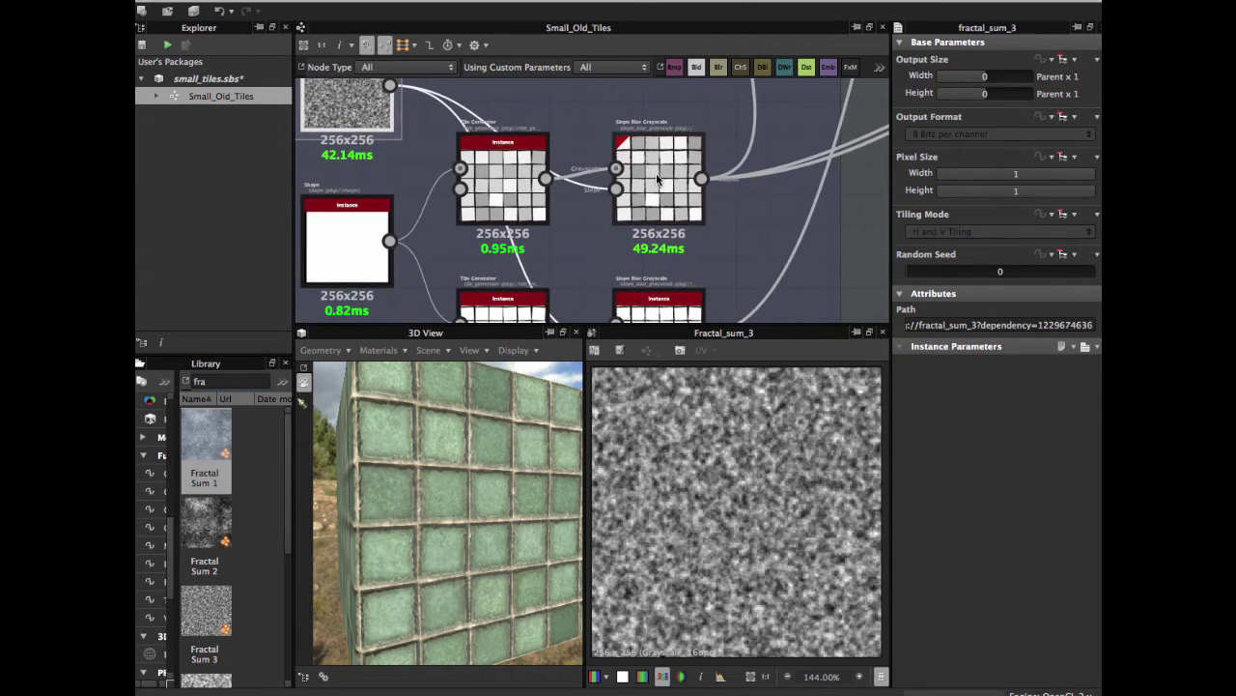
{"action": "left_click", "coordinate": [657, 179]}
{"action": "scroll", "coordinate": [657, 180], "scroll_direction": "up", "scroll_amount": 4}
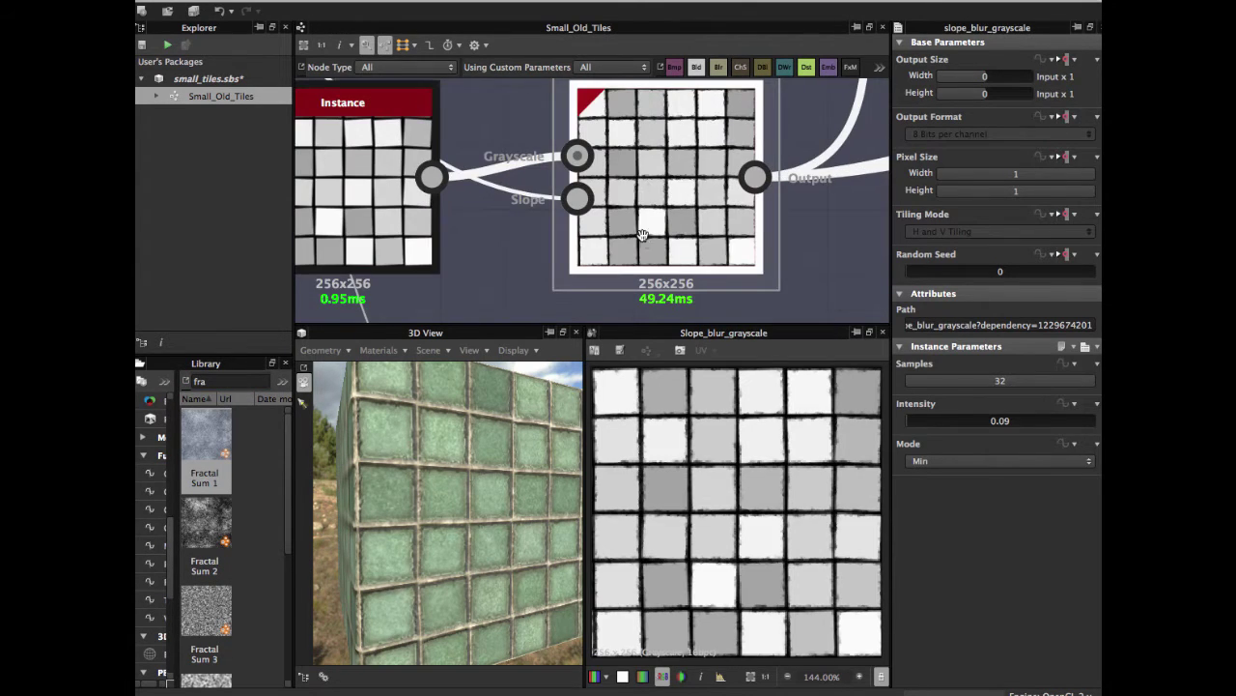
{"action": "middle_click_drag", "start_coordinate": [647, 226], "coordinate": [608, 184]}
{"action": "scroll", "coordinate": [689, 431], "scroll_direction": "up", "scroll_amount": 1}
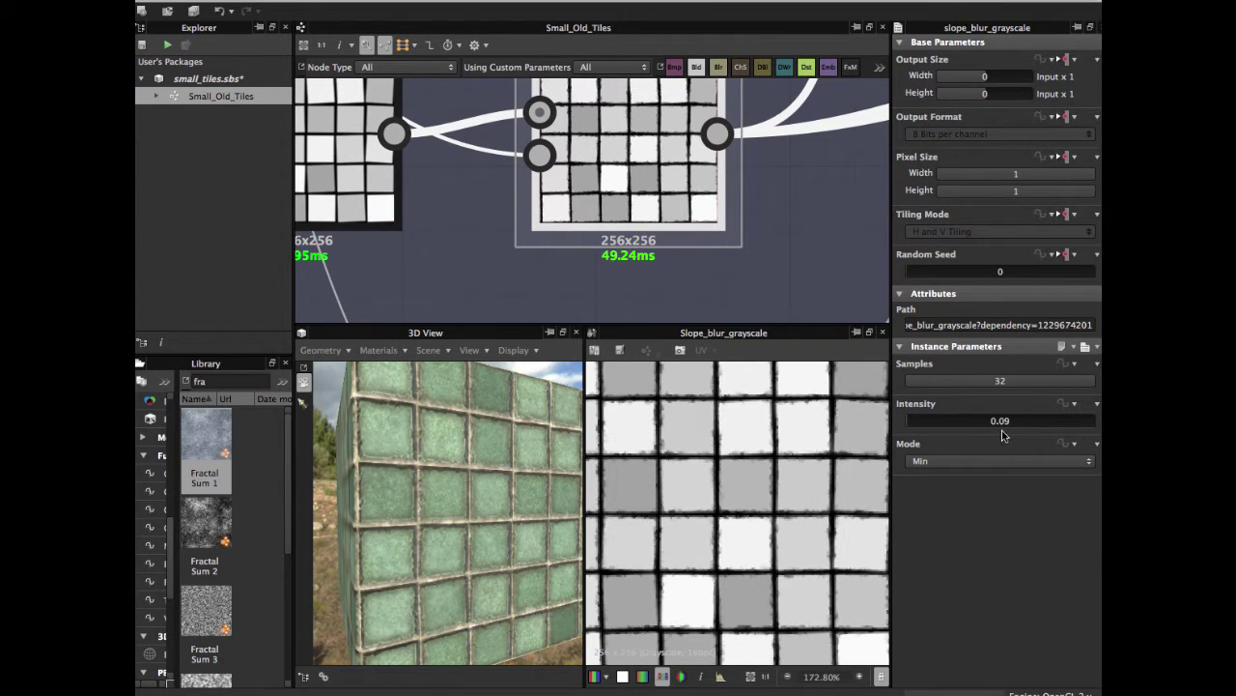
{"action": "scroll", "coordinate": [666, 440], "scroll_direction": "up", "scroll_amount": 6}
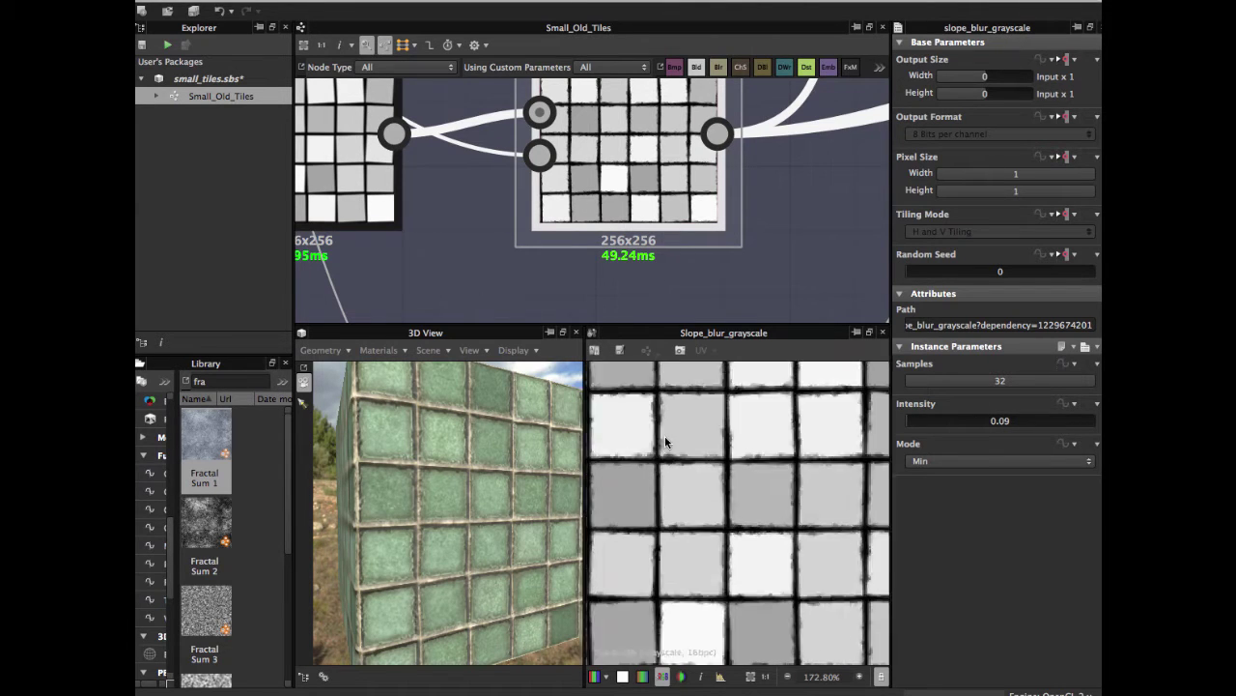
{"action": "scroll", "coordinate": [666, 441], "scroll_direction": "down", "scroll_amount": 2}
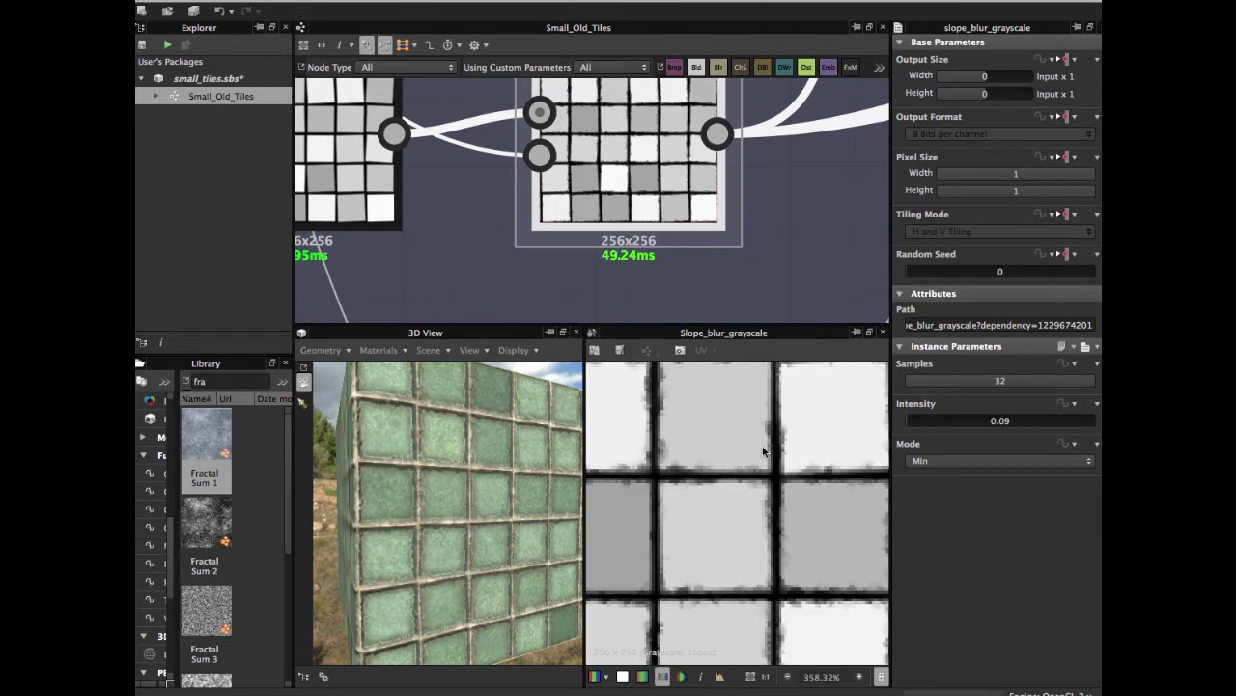
{"action": "scroll", "coordinate": [653, 433], "scroll_direction": "down", "scroll_amount": 3}
{"action": "scroll", "coordinate": [667, 222], "scroll_direction": "down", "scroll_amount": 4}
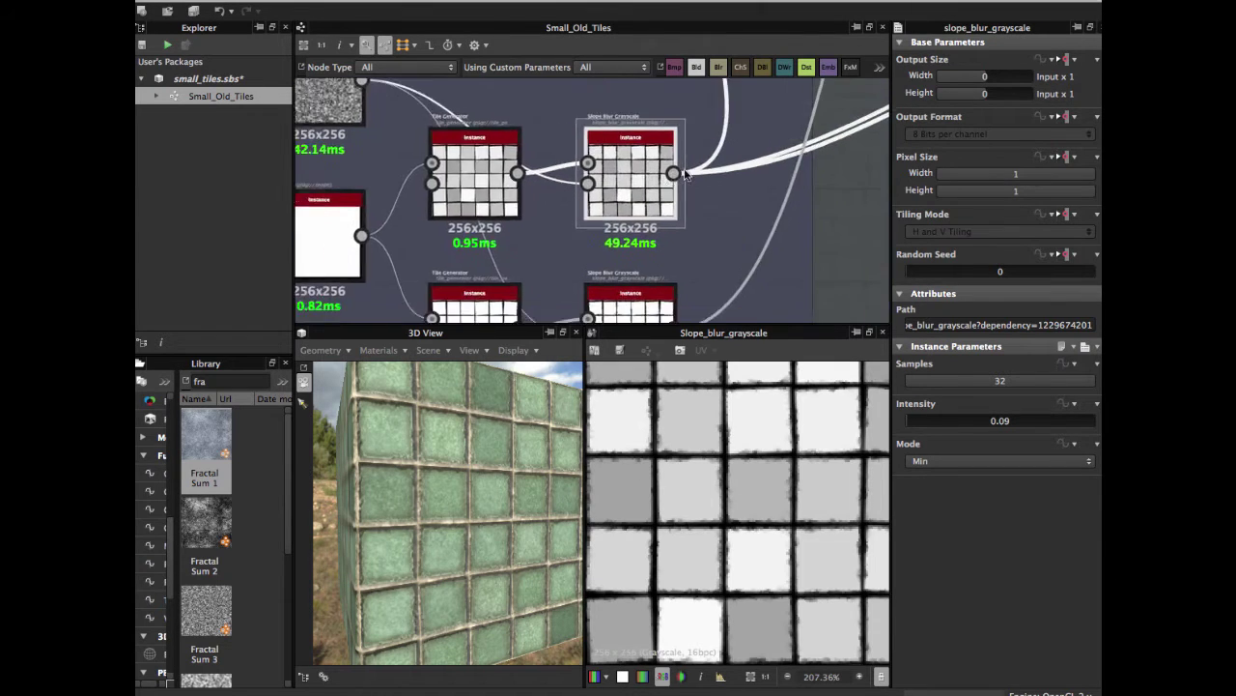
Compare the upper Tile Generator with its Slope Blur Grayscale node and follow the noise connection down to the lower pair.
{"action": "scroll", "coordinate": [668, 222], "scroll_direction": "down", "scroll_amount": 3}
{"action": "left_click", "coordinate": [565, 149]}
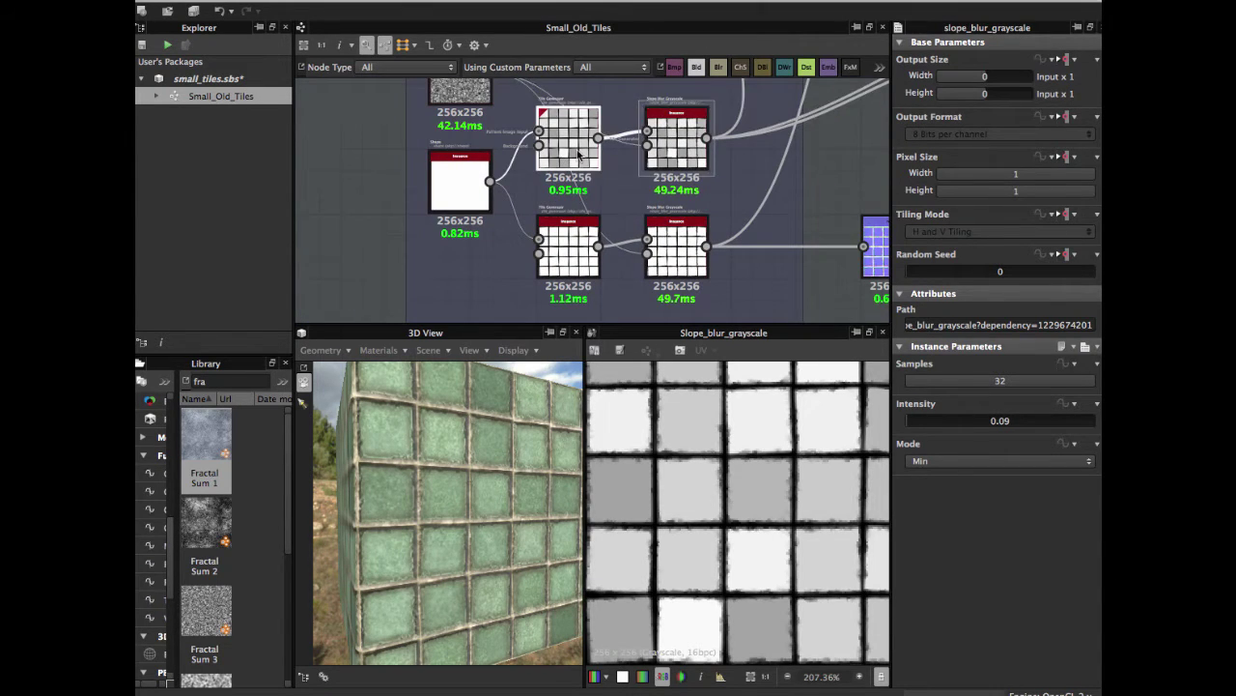
{"action": "left_click", "coordinate": [679, 160]}
{"action": "scroll", "coordinate": [679, 157], "scroll_direction": "up", "scroll_amount": 3}
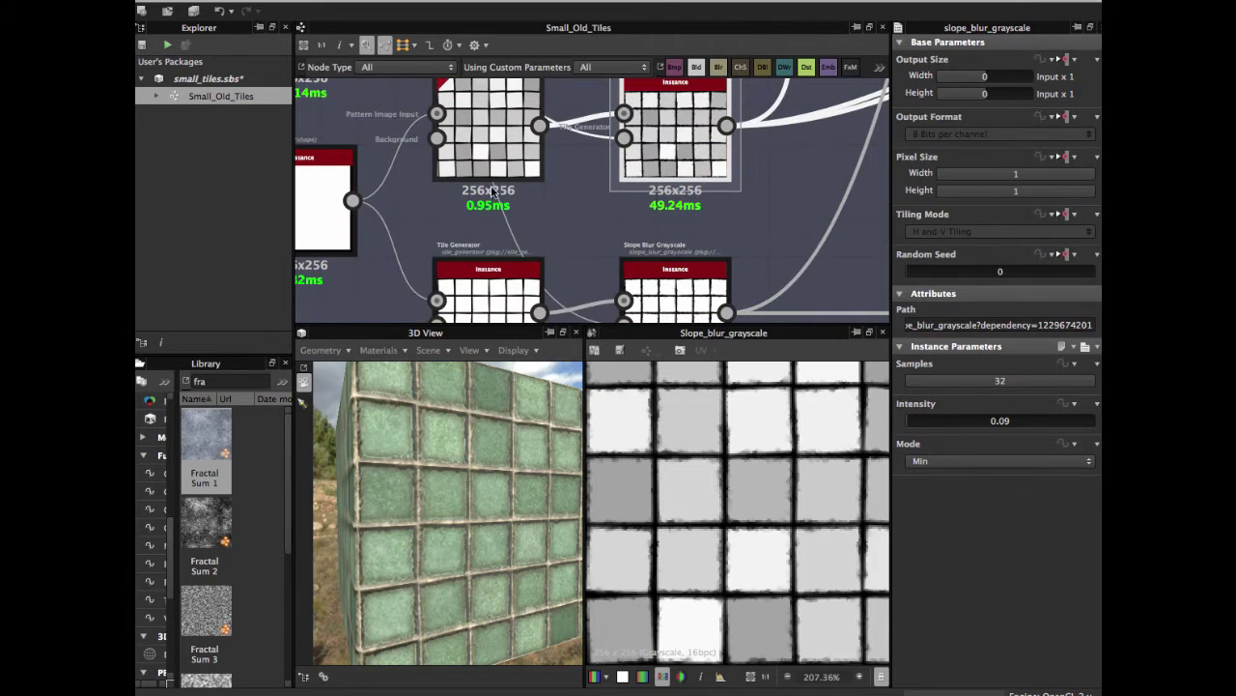
{"action": "scroll", "coordinate": [509, 239], "scroll_direction": "down", "scroll_amount": 3}
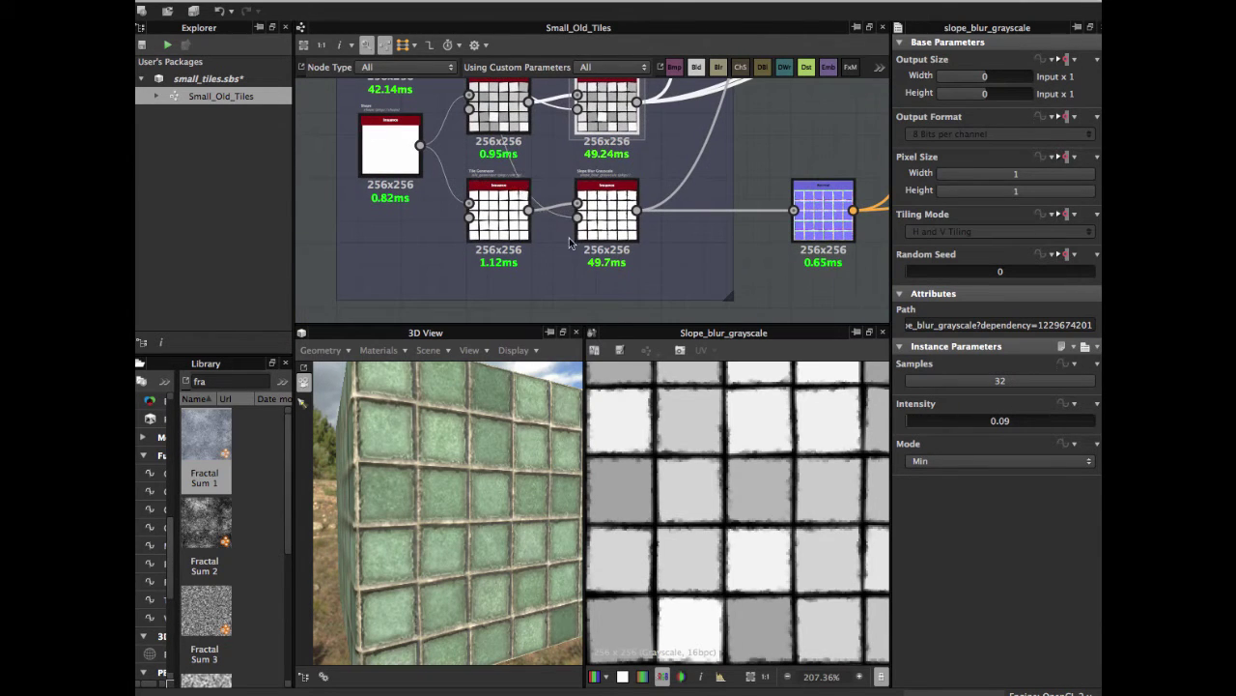
Preview the lower Tile Generator and examine its luminance, pattern type, rotation and mask parameters.
{"action": "left_click", "coordinate": [502, 214]}
{"action": "scroll", "coordinate": [501, 217], "scroll_direction": "up", "scroll_amount": 3}
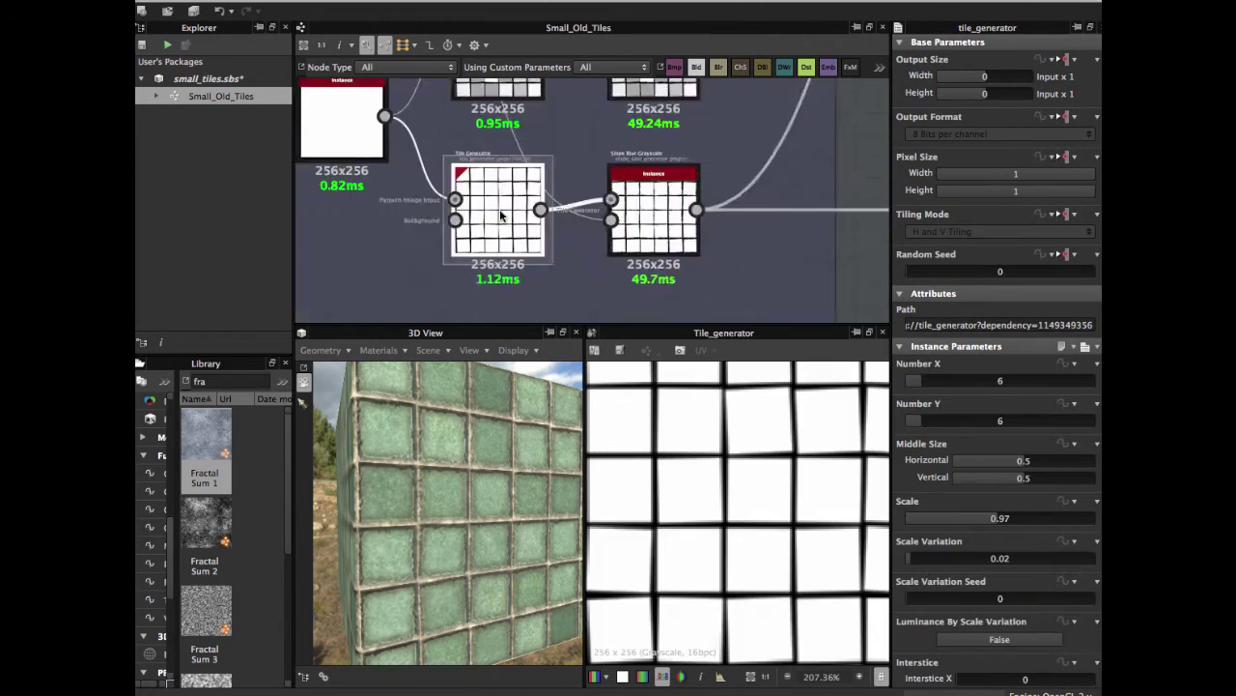
{"action": "scroll", "coordinate": [504, 224], "scroll_direction": "up", "scroll_amount": 3}
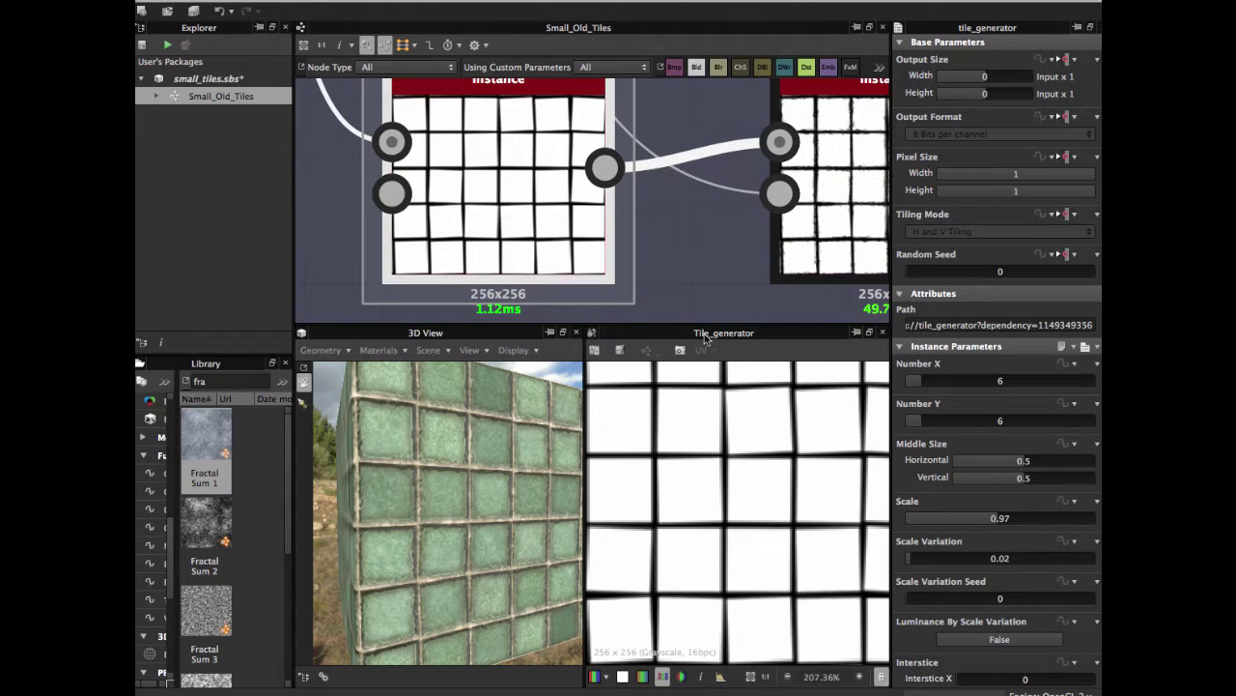
{"action": "scroll", "coordinate": [918, 419], "scroll_direction": "down", "scroll_amount": 15}
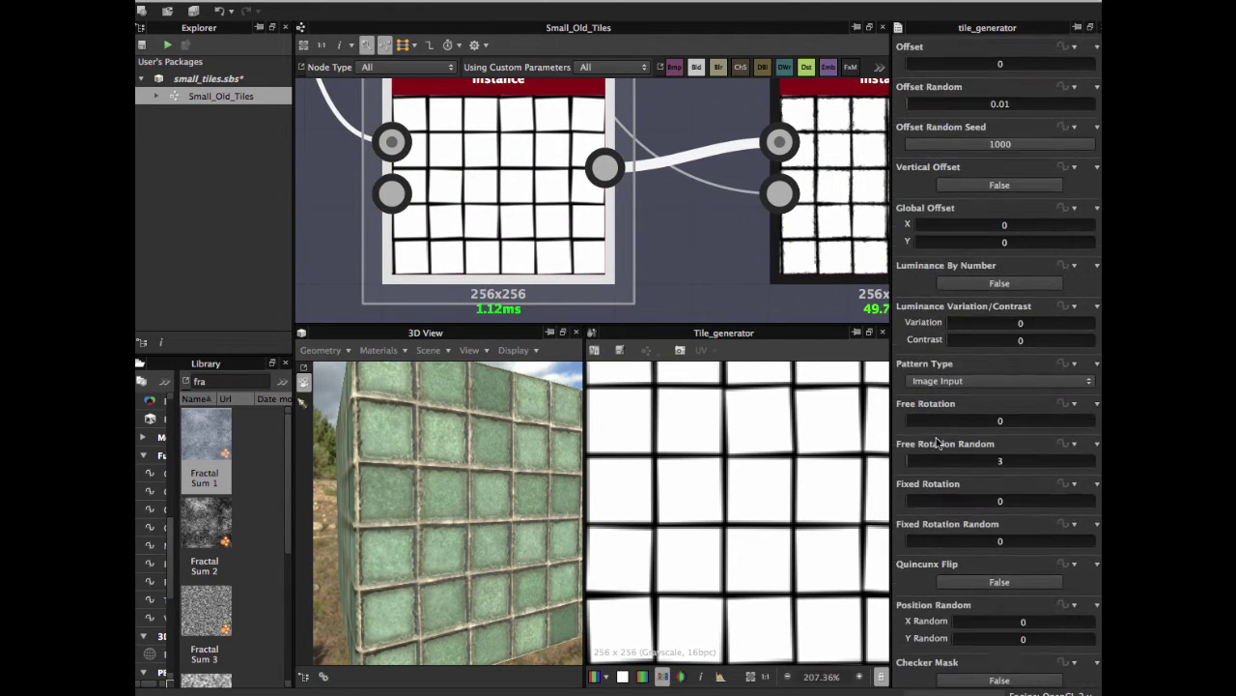
{"action": "scroll", "coordinate": [935, 437], "scroll_direction": "down", "scroll_amount": 7}
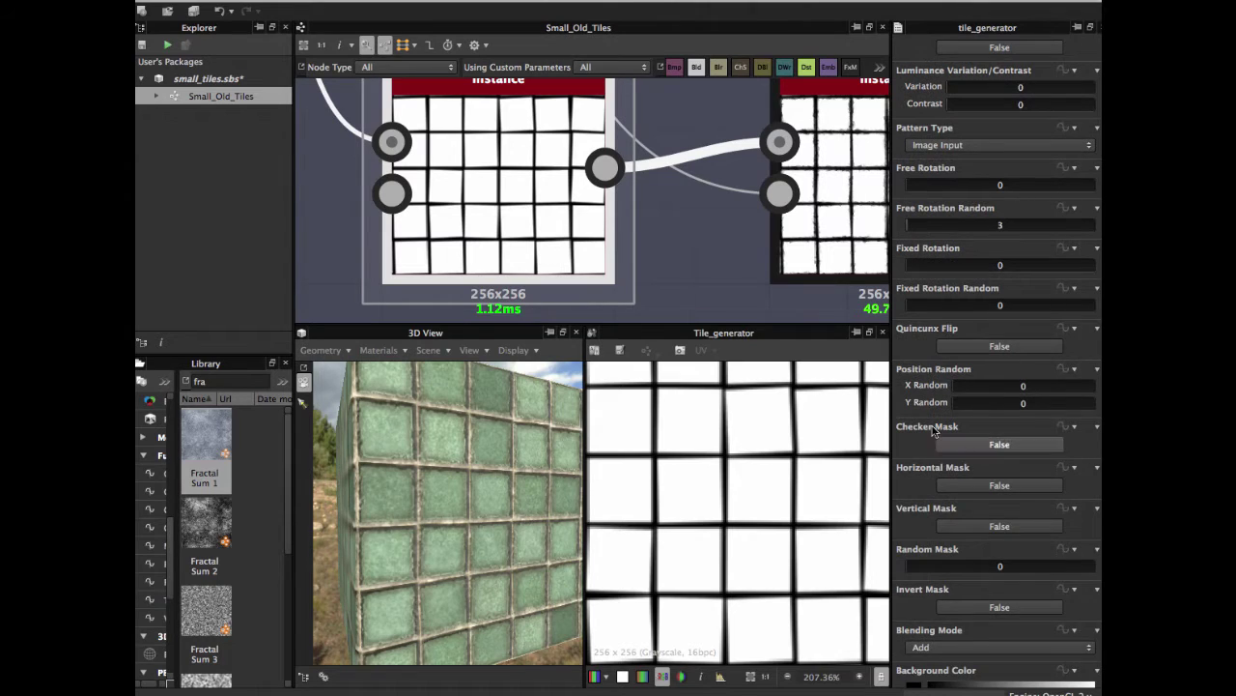
{"action": "scroll", "coordinate": [924, 421], "scroll_direction": "up", "scroll_amount": 4}
{"action": "scroll", "coordinate": [927, 405], "scroll_direction": "up", "scroll_amount": 2}
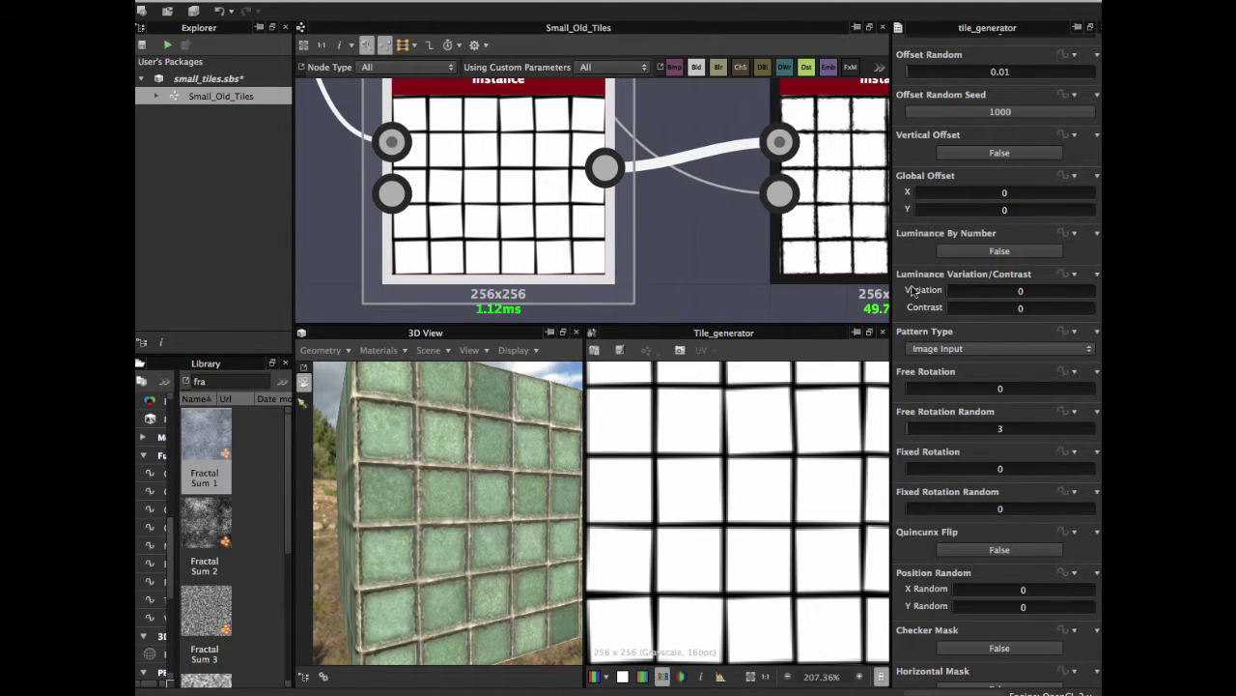
{"action": "scroll", "coordinate": [516, 225], "scroll_direction": "down", "scroll_amount": 3}
Preview the Slope Blur Grayscale node fed by the lower Tile Generator and examine its samples, intensity and mode.
{"action": "middle_click_drag", "start_coordinate": [538, 207], "coordinate": [412, 240]}
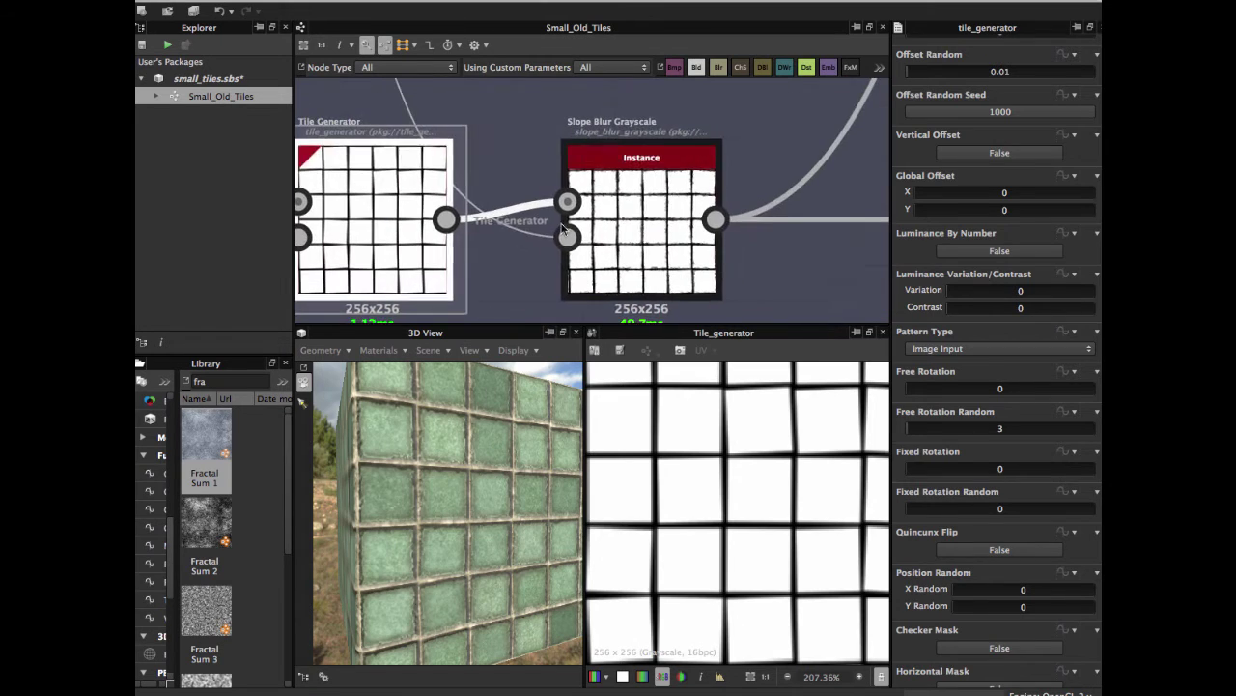
{"action": "left_click", "coordinate": [647, 217]}
{"action": "scroll", "coordinate": [648, 216], "scroll_direction": "down", "scroll_amount": 3}
{"action": "middle_click_drag", "start_coordinate": [647, 216], "coordinate": [561, 255]}
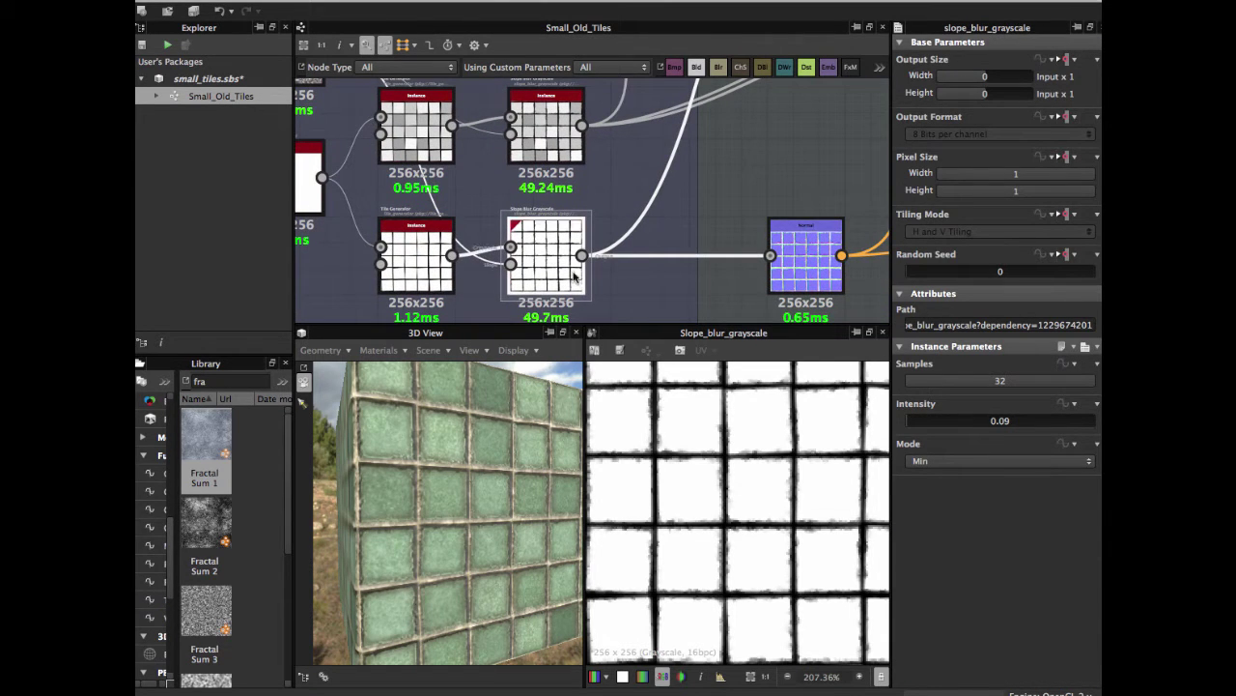
Preview the Normal node fed by the lower Slope Blur Grayscale and examine its intensity and normal format.
{"action": "middle_click_drag", "start_coordinate": [818, 253], "coordinate": [671, 253]}
{"action": "left_click", "coordinate": [671, 253]}
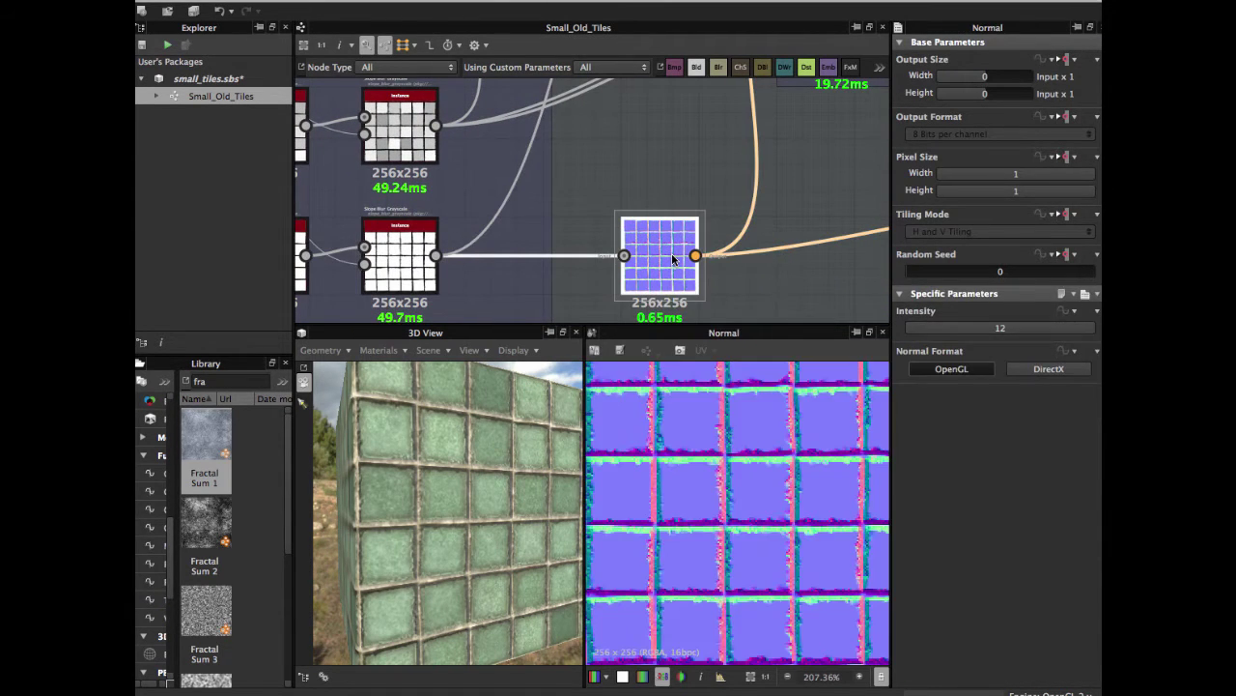
{"action": "scroll", "coordinate": [671, 253], "scroll_direction": "up", "scroll_amount": 3}
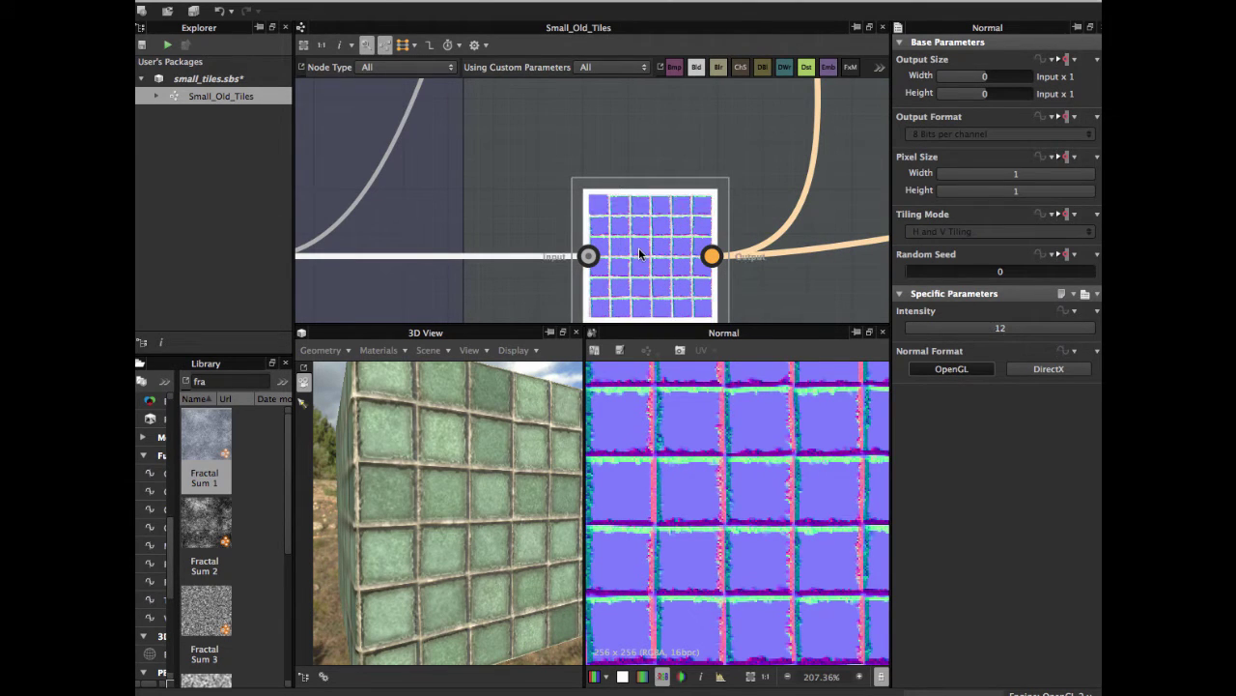
Follow the Normal node's output through the graph to the Curvature and Dirt nodes in the Dirt frame.
{"action": "scroll", "coordinate": [639, 253], "scroll_direction": "down", "scroll_amount": 2}
{"action": "middle_click_drag", "start_coordinate": [684, 243], "coordinate": [466, 239]}
{"action": "scroll", "coordinate": [744, 221], "scroll_direction": "down", "scroll_amount": 2}
{"action": "middle_click_drag", "start_coordinate": [781, 218], "coordinate": [533, 252]}
{"action": "scroll", "coordinate": [533, 252], "scroll_direction": "down", "scroll_amount": 1}
{"action": "middle_click_drag", "start_coordinate": [633, 224], "coordinate": [456, 236]}
{"action": "middle_click_drag", "start_coordinate": [438, 184], "coordinate": [767, 219]}
{"action": "middle_click_drag", "start_coordinate": [513, 248], "coordinate": [540, 230]}
{"action": "scroll", "coordinate": [581, 229], "scroll_direction": "up", "scroll_amount": 3}
{"action": "scroll", "coordinate": [539, 229], "scroll_direction": "up", "scroll_amount": 3}
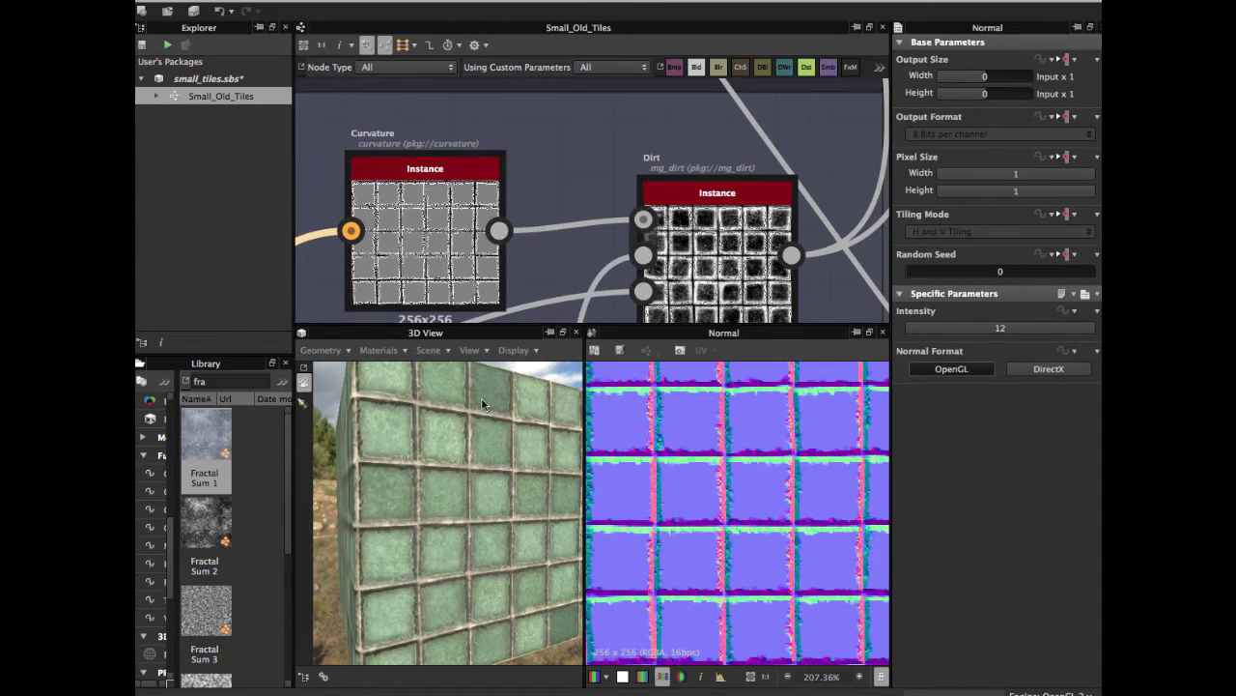
Preview the Curvature node in the Dirt frame and examine its output and parameters.
{"action": "scroll", "coordinate": [452, 178], "scroll_direction": "down", "scroll_amount": 5}
{"action": "scroll", "coordinate": [481, 167], "scroll_direction": "up", "scroll_amount": 1}
{"action": "middle_click_drag", "start_coordinate": [426, 218], "coordinate": [458, 229]}
{"action": "scroll", "coordinate": [481, 164], "scroll_direction": "up", "scroll_amount": 7}
{"action": "double_click", "coordinate": [524, 163]}
{"action": "scroll", "coordinate": [523, 163], "scroll_direction": "down", "scroll_amount": 2}
{"action": "middle_click_drag", "start_coordinate": [518, 161], "coordinate": [508, 203]}
Search the library for "cur".
{"action": "left_click", "coordinate": [199, 380]}
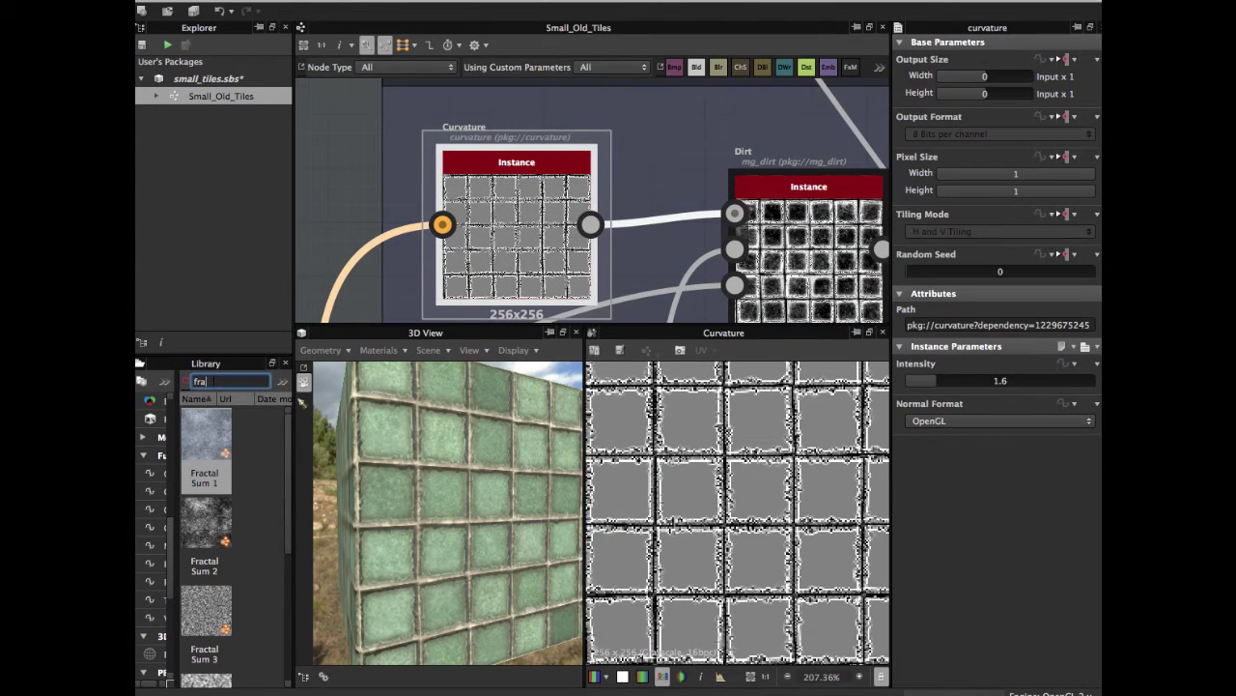
{"action": "key", "text": "BackSpace"}
{"action": "key", "text": "BackSpace"}
{"action": "key", "text": "BackSpace"}
{"action": "type", "text": "cur"}
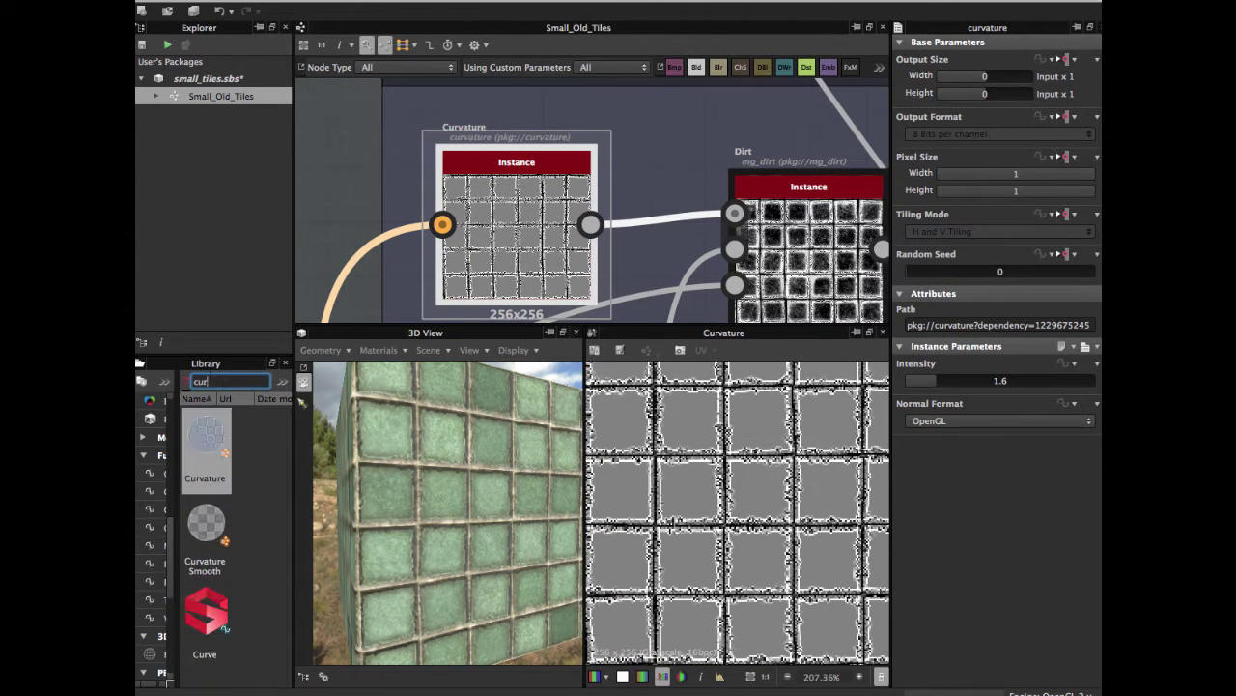
Preview the Ambient Occlusion node in the Dirt frame and compare it with the Curvature node's output.
{"action": "scroll", "coordinate": [450, 168], "scroll_direction": "down", "scroll_amount": 3}
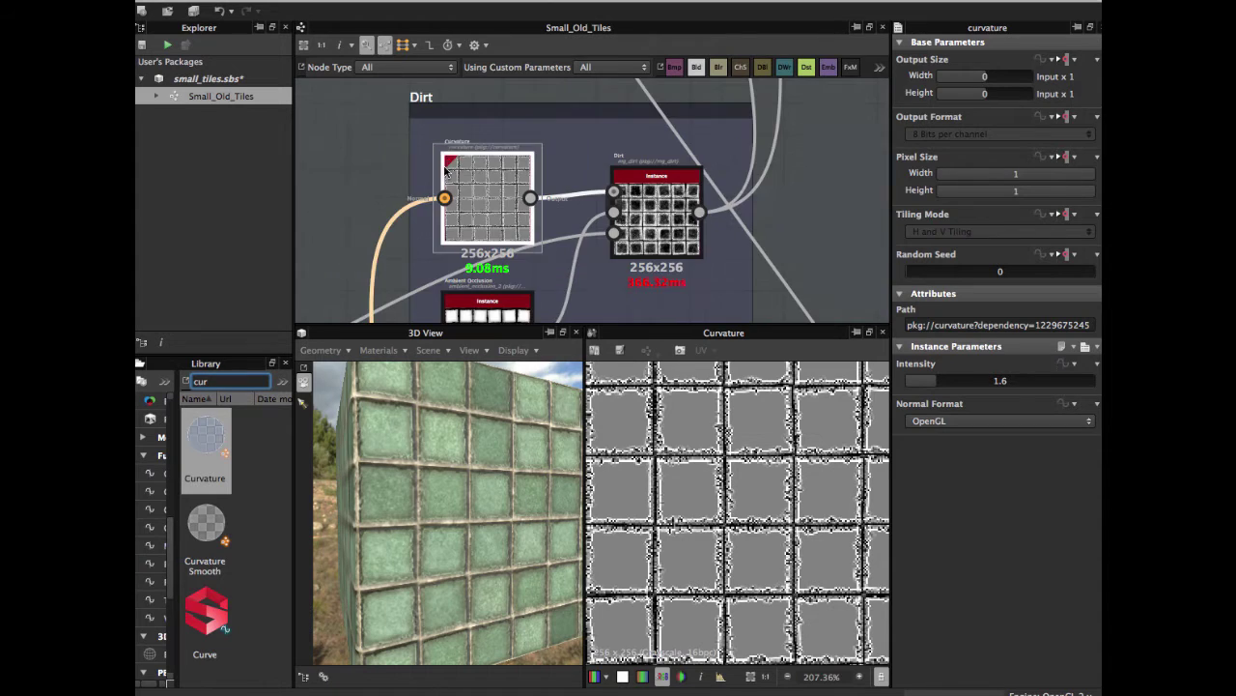
{"action": "middle_click_drag", "start_coordinate": [442, 171], "coordinate": [453, 104]}
{"action": "scroll", "coordinate": [491, 189], "scroll_direction": "up", "scroll_amount": 3}
{"action": "left_click", "coordinate": [488, 277]}
{"action": "left_click", "coordinate": [488, 277]}
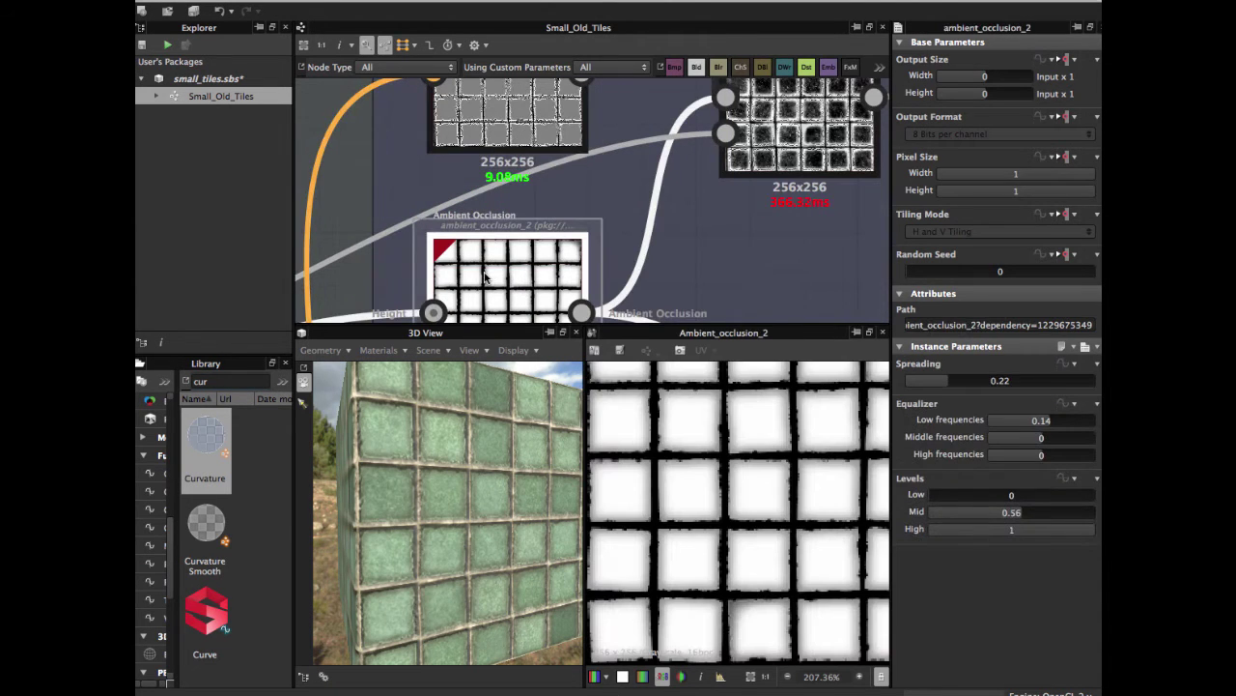
{"action": "middle_click_drag", "start_coordinate": [543, 125], "coordinate": [495, 203]}
{"action": "left_click", "coordinate": [483, 172]}
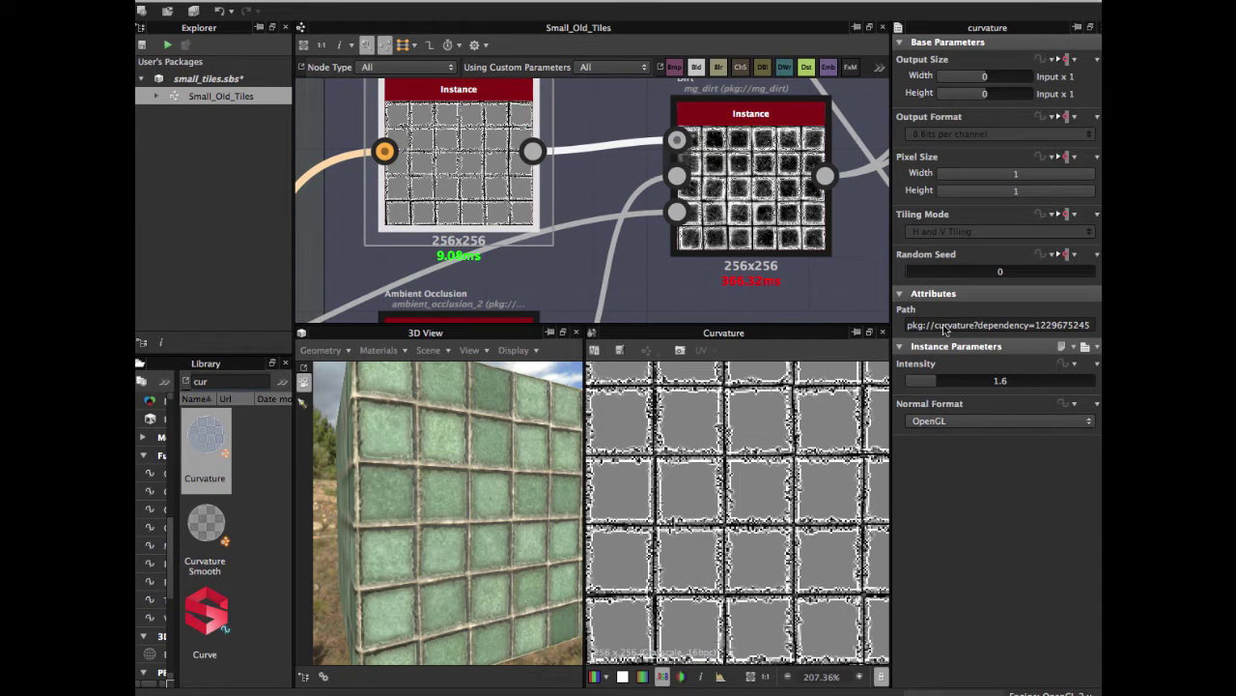
Preview the Ambient Occlusion node and examine its spreading, equalizer and levels parameters.
{"action": "scroll", "coordinate": [441, 191], "scroll_direction": "down", "scroll_amount": 1}
{"action": "middle_click_drag", "start_coordinate": [503, 249], "coordinate": [497, 139]}
{"action": "double_click", "coordinate": [428, 223]}
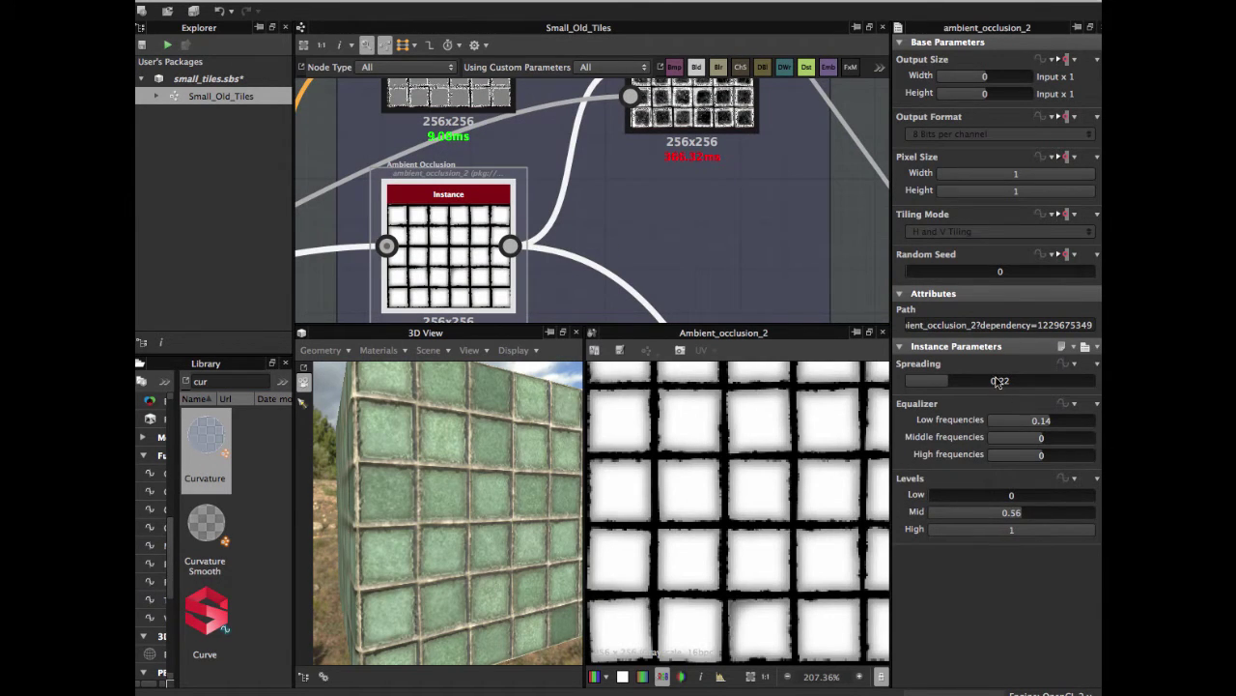
{"action": "scroll", "coordinate": [572, 247], "scroll_direction": "up", "scroll_amount": 2}
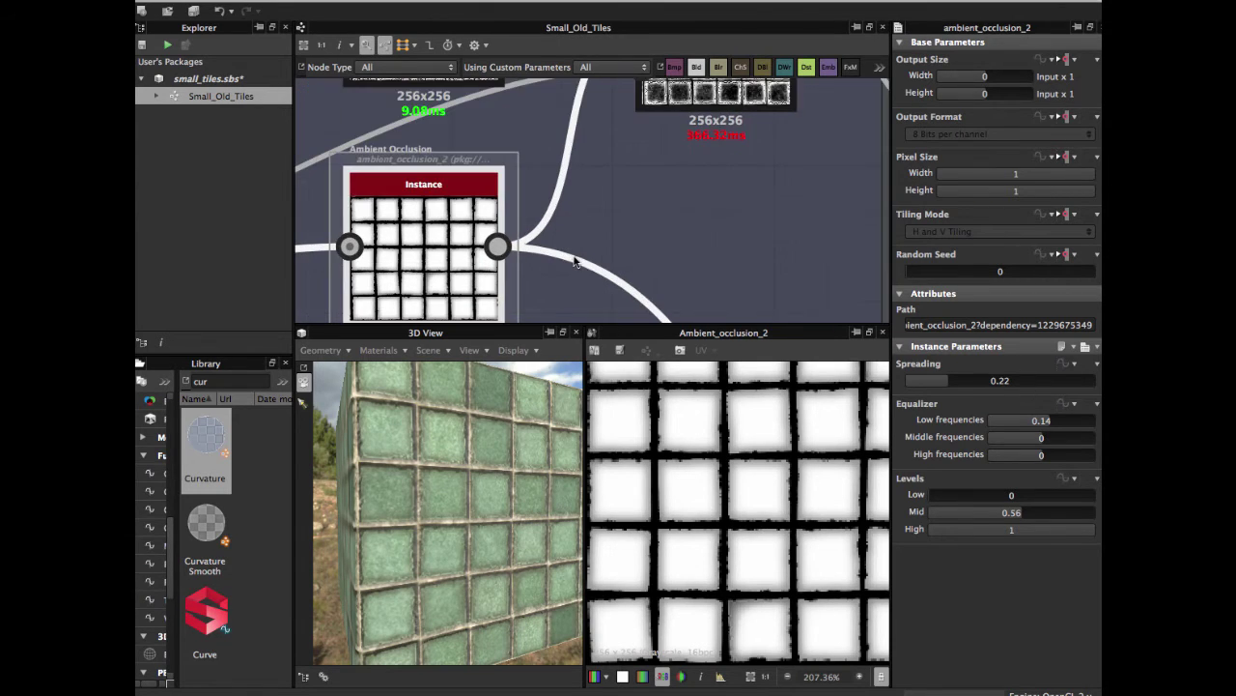
{"action": "middle_click_drag", "start_coordinate": [584, 262], "coordinate": [597, 216]}
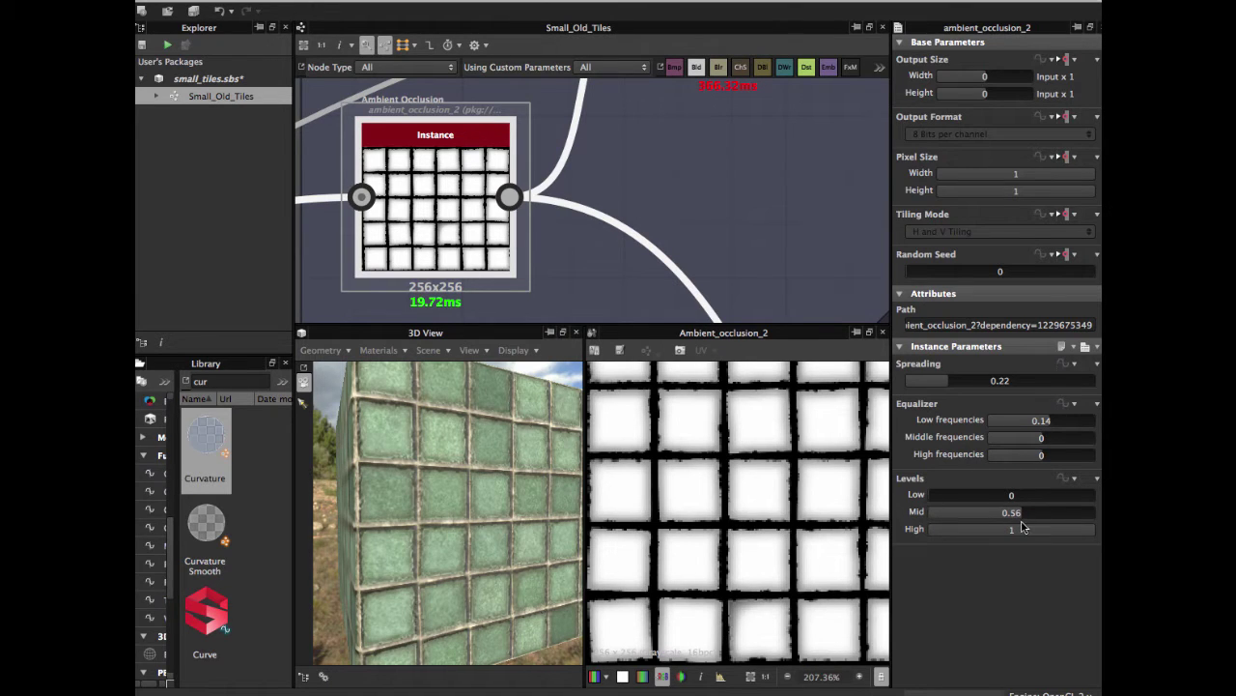
Trace the Ambient Occlusion node's Height input back to the upper Slope Blur Grayscale node and compare the two nodes' previews.
{"action": "scroll", "coordinate": [591, 196], "scroll_direction": "down", "scroll_amount": 4}
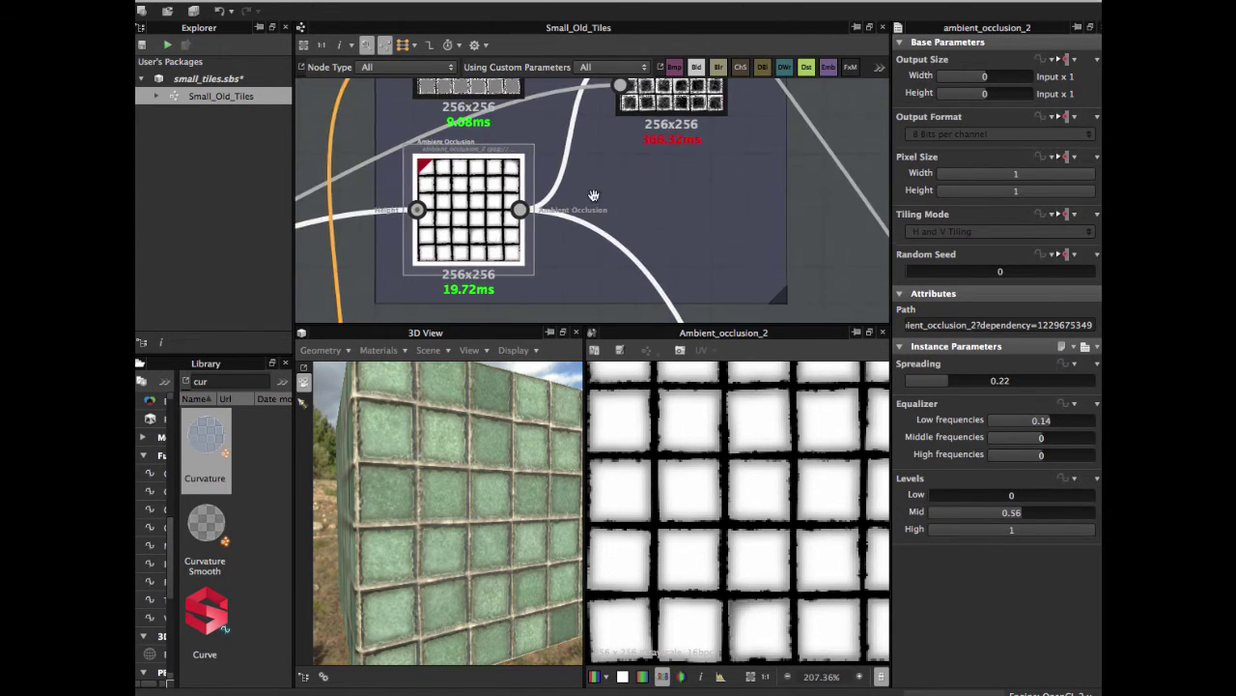
{"action": "scroll", "coordinate": [617, 195], "scroll_direction": "down", "scroll_amount": 1}
{"action": "middle_click_drag", "start_coordinate": [561, 188], "coordinate": [664, 188]}
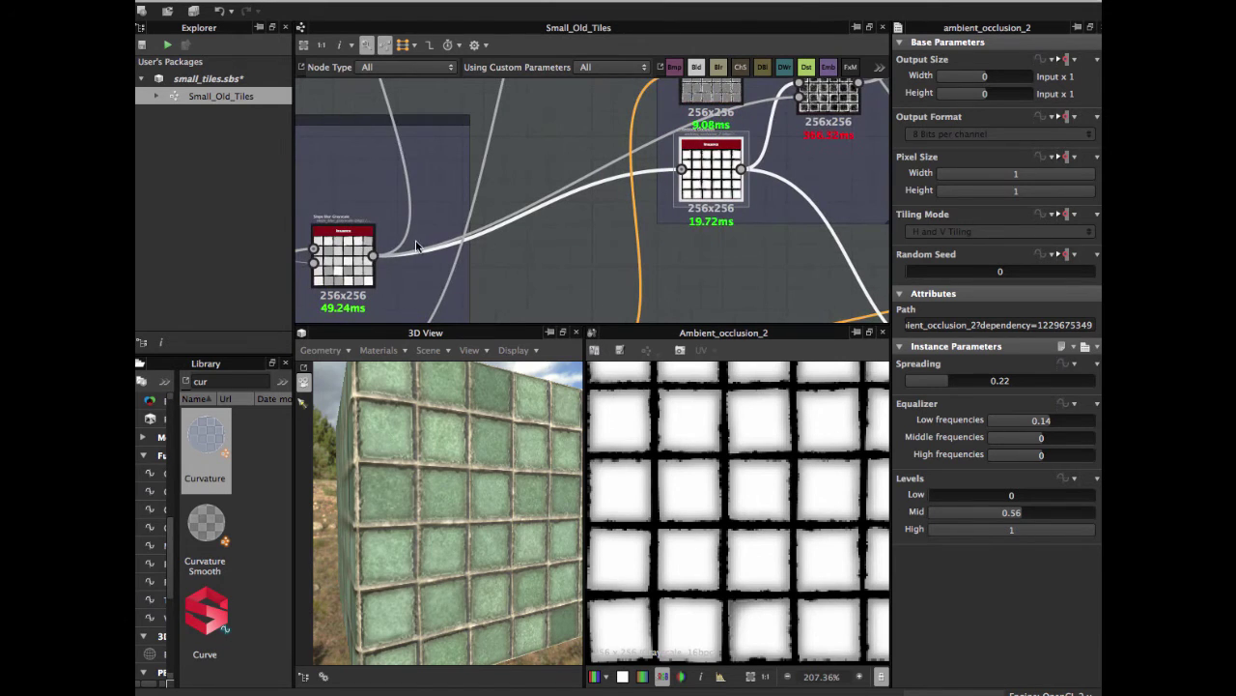
{"action": "scroll", "coordinate": [683, 217], "scroll_direction": "up", "scroll_amount": 3}
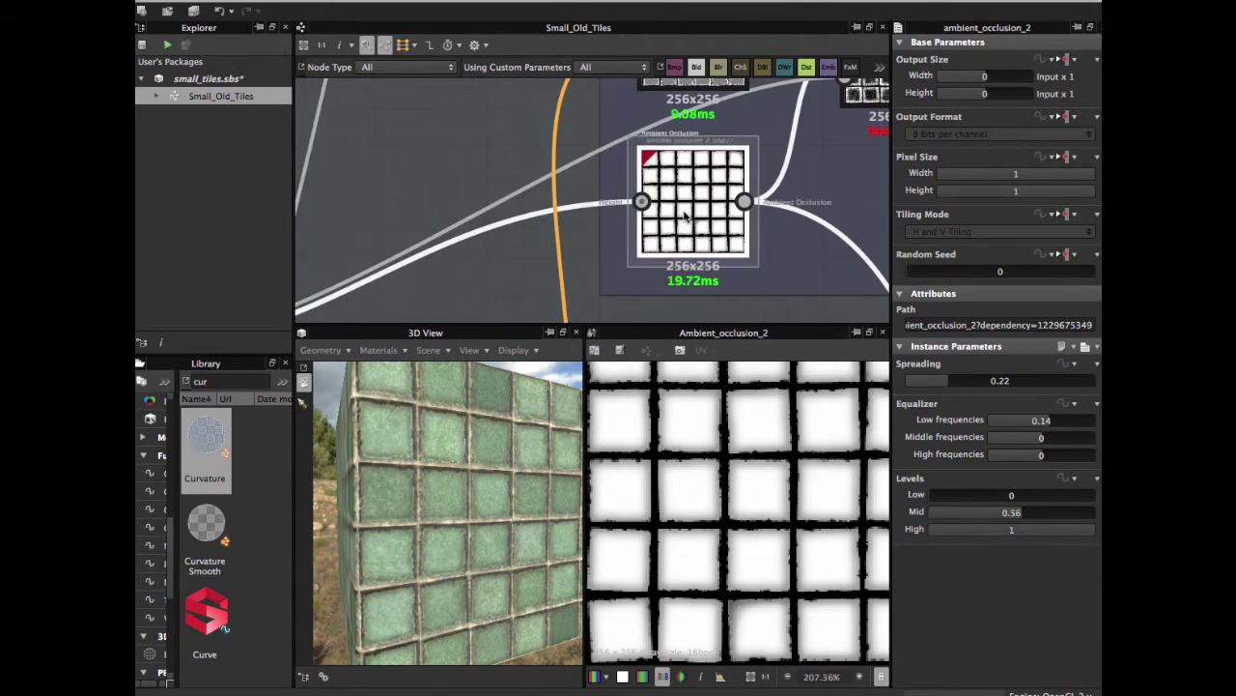
{"action": "middle_click_drag", "start_coordinate": [456, 265], "coordinate": [611, 183]}
{"action": "scroll", "coordinate": [501, 239], "scroll_direction": "down", "scroll_amount": 4}
{"action": "scroll", "coordinate": [359, 269], "scroll_direction": "up", "scroll_amount": 3}
{"action": "double_click", "coordinate": [407, 247]}
{"action": "scroll", "coordinate": [543, 205], "scroll_direction": "down", "scroll_amount": 3}
{"action": "left_click", "coordinate": [474, 224]}
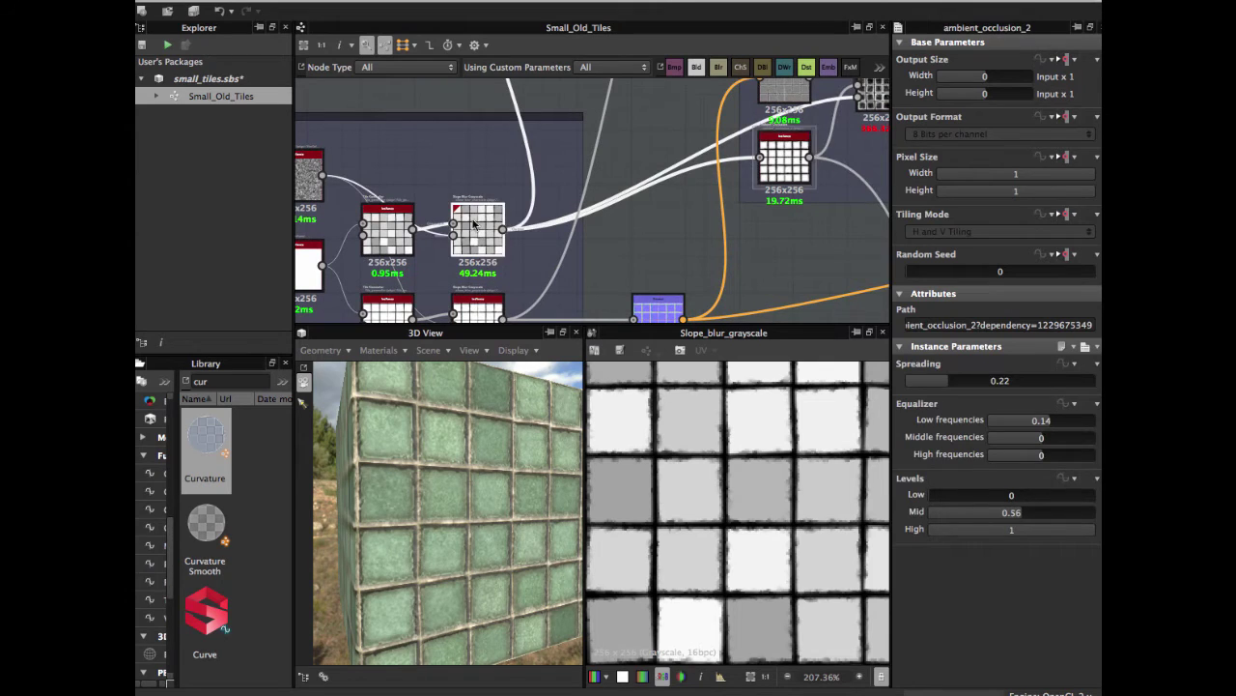
{"action": "double_click", "coordinate": [784, 161]}
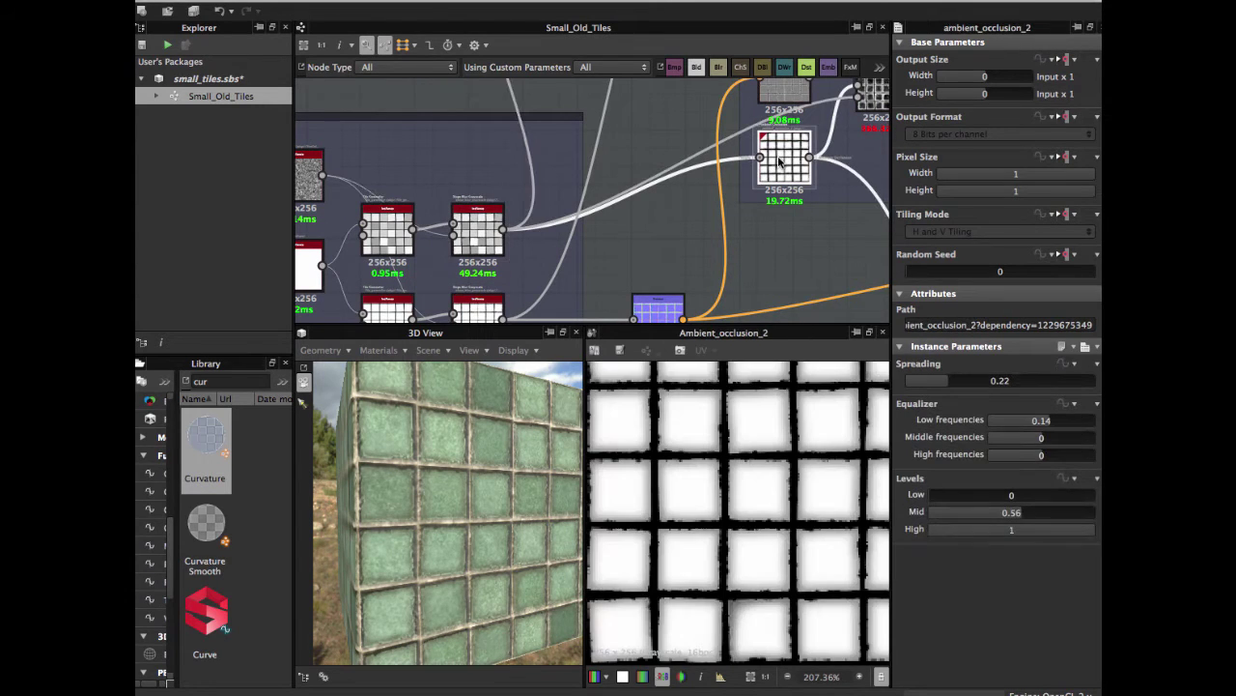
Preview the Curvature node and trace its input connection back to the Normal node.
{"action": "scroll", "coordinate": [728, 195], "scroll_direction": "up", "scroll_amount": 2}
{"action": "double_click", "coordinate": [700, 174]}
{"action": "scroll", "coordinate": [686, 188], "scroll_direction": "up", "scroll_amount": 2}
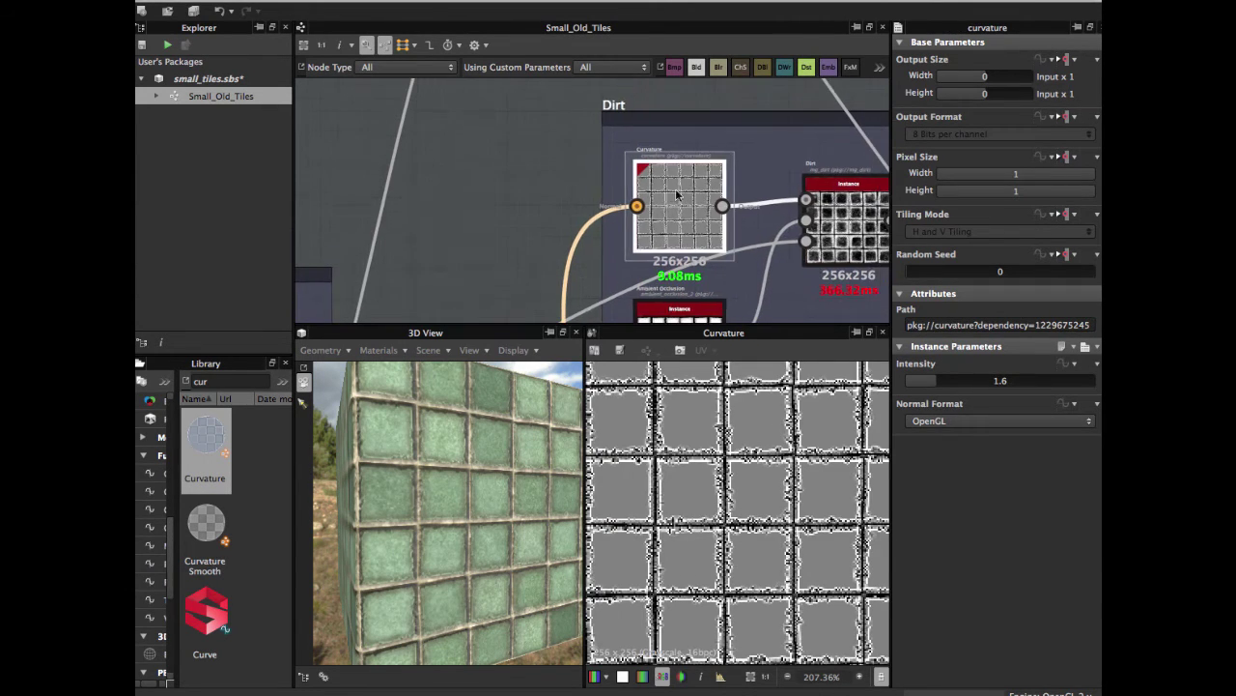
{"action": "middle_click_drag", "start_coordinate": [682, 229], "coordinate": [704, 150]}
{"action": "scroll", "coordinate": [687, 191], "scroll_direction": "down", "scroll_amount": 3}
{"action": "middle_click_drag", "start_coordinate": [648, 285], "coordinate": [661, 138]}
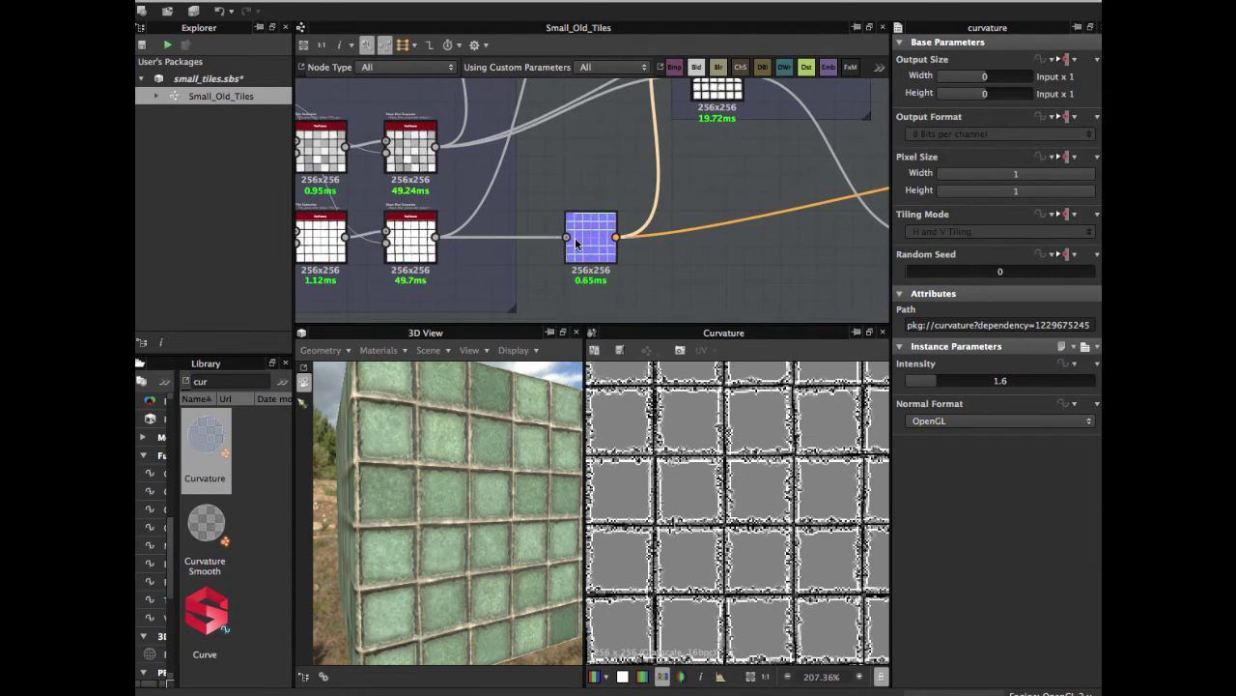
Follow the chain from the Normal node through the Curvature node to the Dirt node, previewing each one's output.
{"action": "double_click", "coordinate": [589, 241]}
{"action": "middle_click_drag", "start_coordinate": [589, 206], "coordinate": [554, 254]}
{"action": "middle_click_drag", "start_coordinate": [624, 158], "coordinate": [541, 304]}
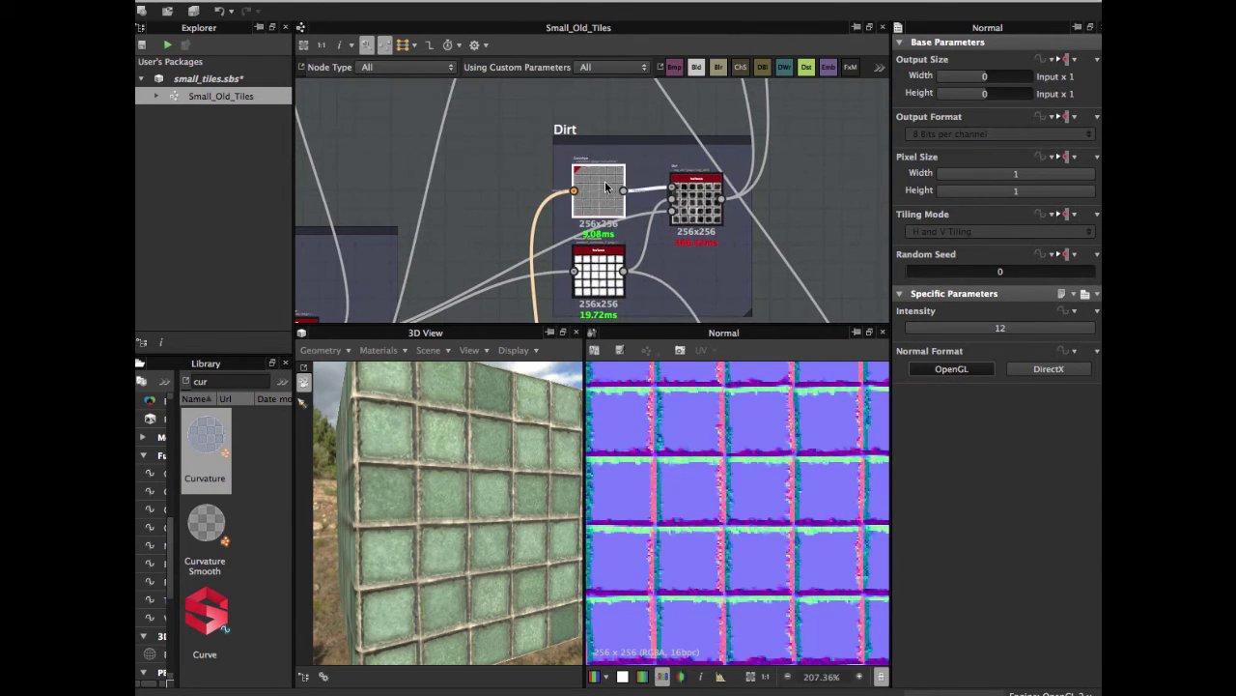
{"action": "double_click", "coordinate": [605, 187]}
{"action": "scroll", "coordinate": [619, 212], "scroll_direction": "up", "scroll_amount": 5}
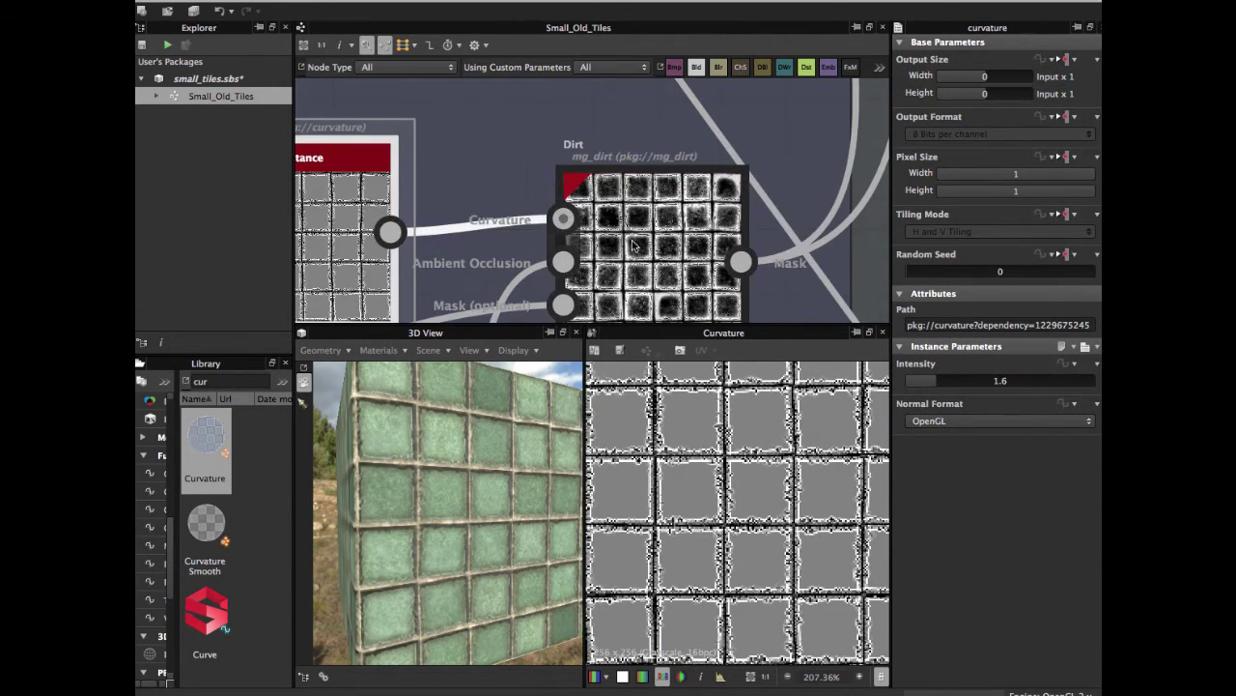
{"action": "double_click", "coordinate": [633, 246]}
Search the library for "dirt" and locate the Dirt mask generator among the results.
{"action": "left_click", "coordinate": [236, 380]}
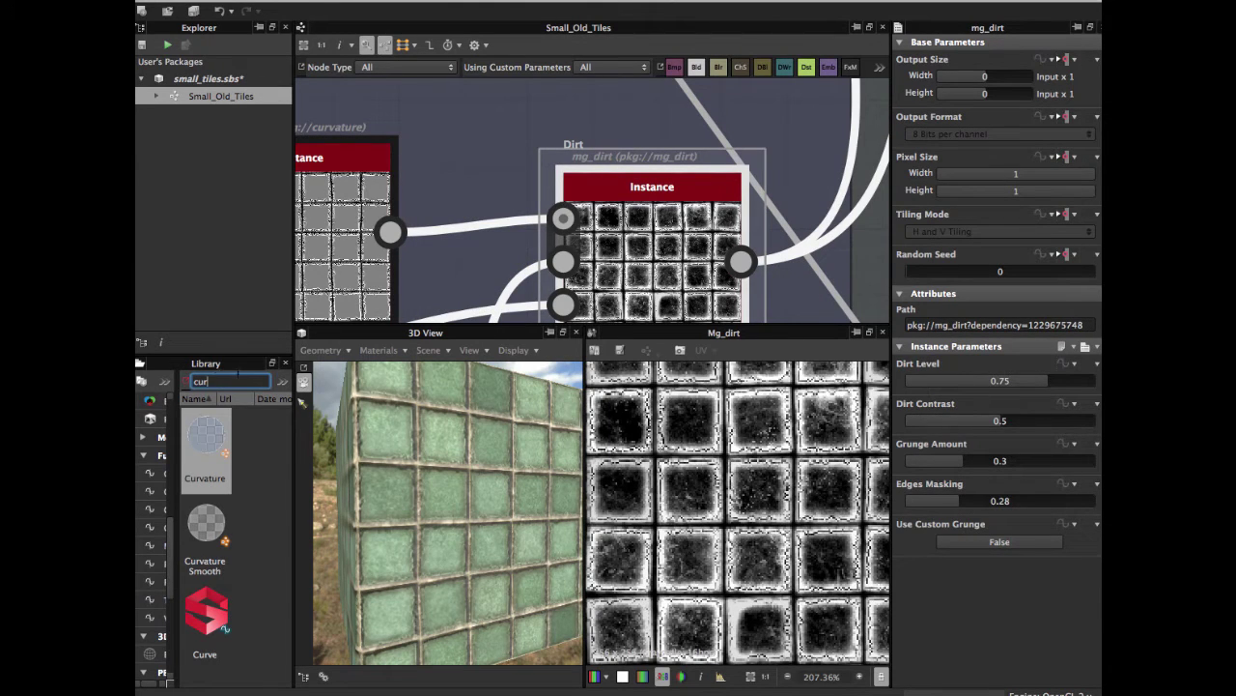
{"action": "key", "text": "BackSpace"}
{"action": "key", "text": "BackSpace"}
{"action": "key", "text": "BackSpace"}
{"action": "type", "text": "dirt"}
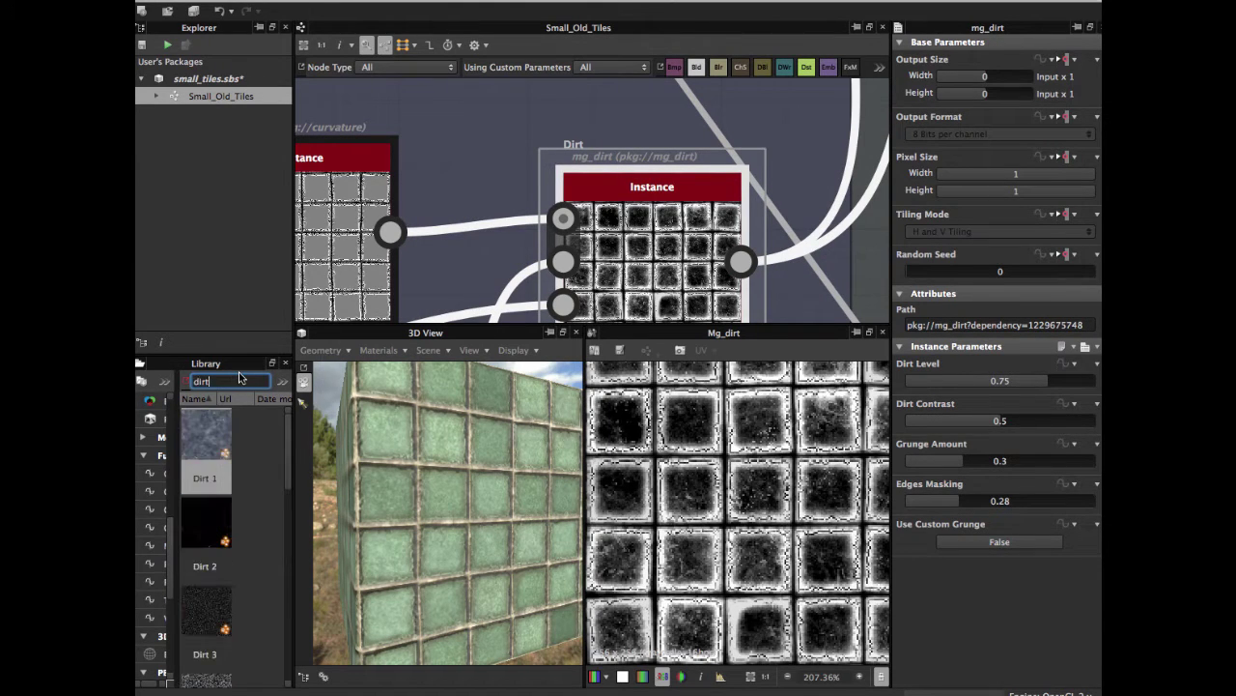
{"action": "scroll", "coordinate": [251, 522], "scroll_direction": "down", "scroll_amount": 5}
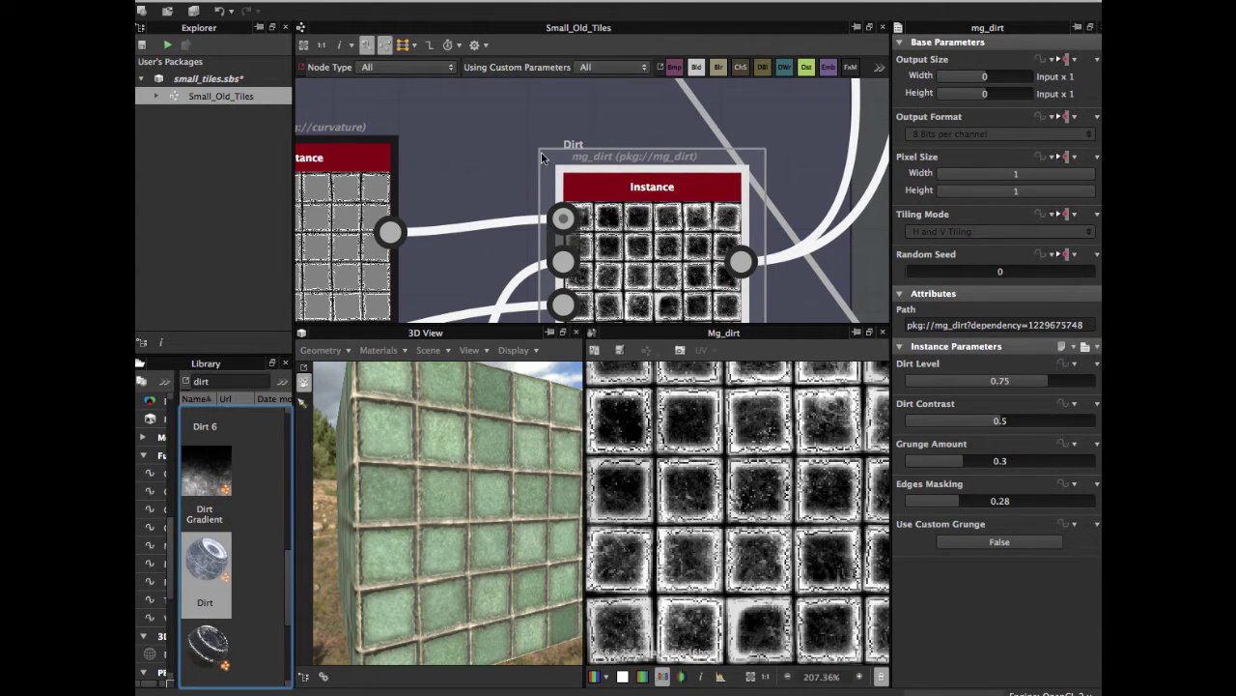
Place a Dirt node from the library beside the existing one in the graph and delete it.
{"action": "scroll", "coordinate": [540, 154], "scroll_direction": "down", "scroll_amount": 4}
{"action": "left_click_drag", "start_coordinate": [207, 560], "coordinate": [766, 199]}
{"action": "scroll", "coordinate": [766, 199], "scroll_direction": "down", "scroll_amount": 3}
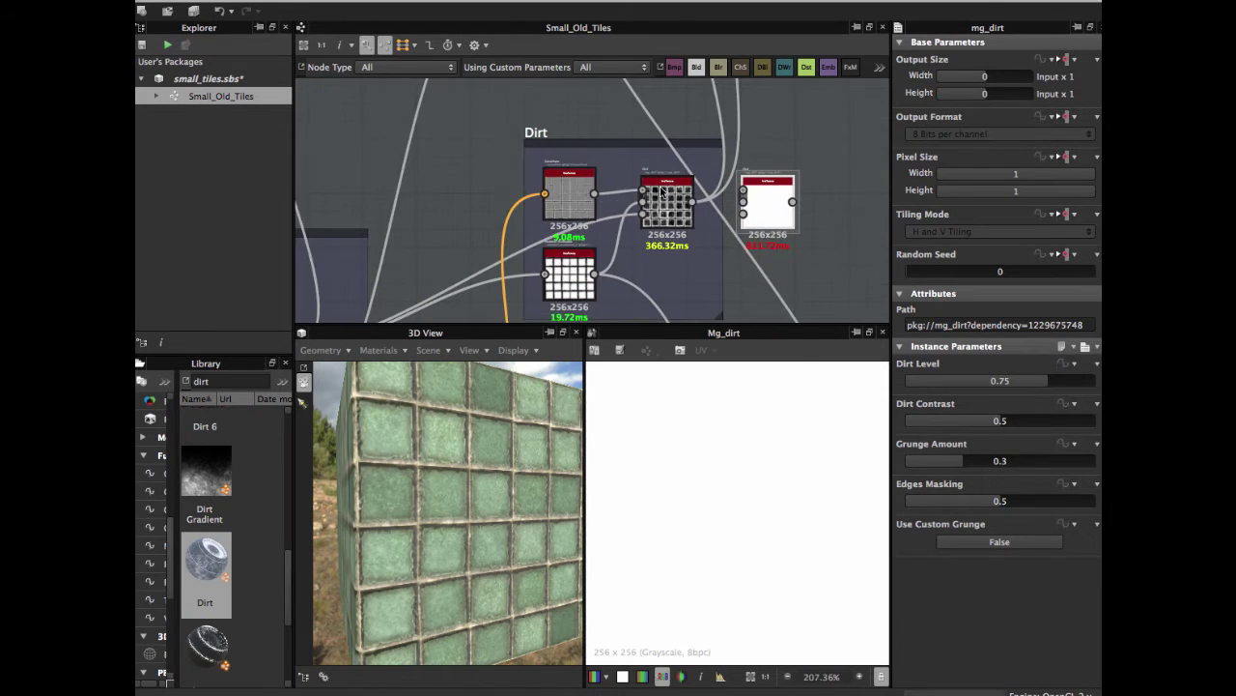
{"action": "middle_click_drag", "start_coordinate": [819, 168], "coordinate": [658, 198]}
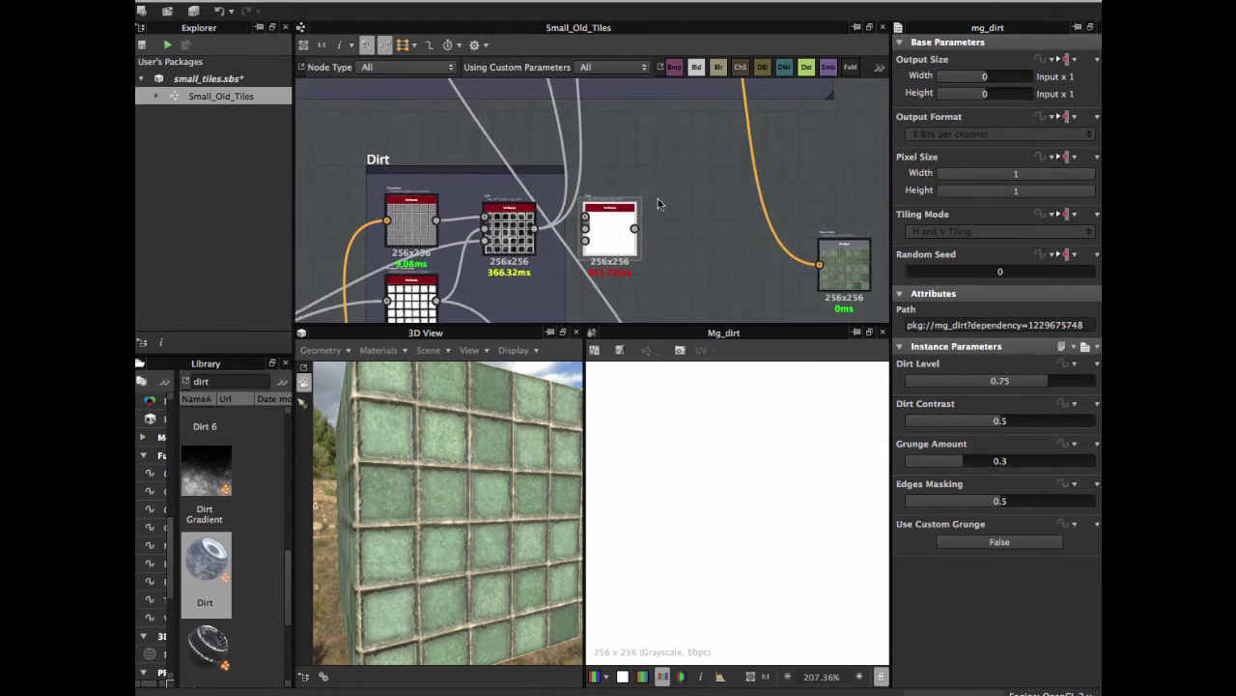
{"action": "scroll", "coordinate": [657, 198], "scroll_direction": "up", "scroll_amount": 3}
{"action": "key", "text": "Delete"}
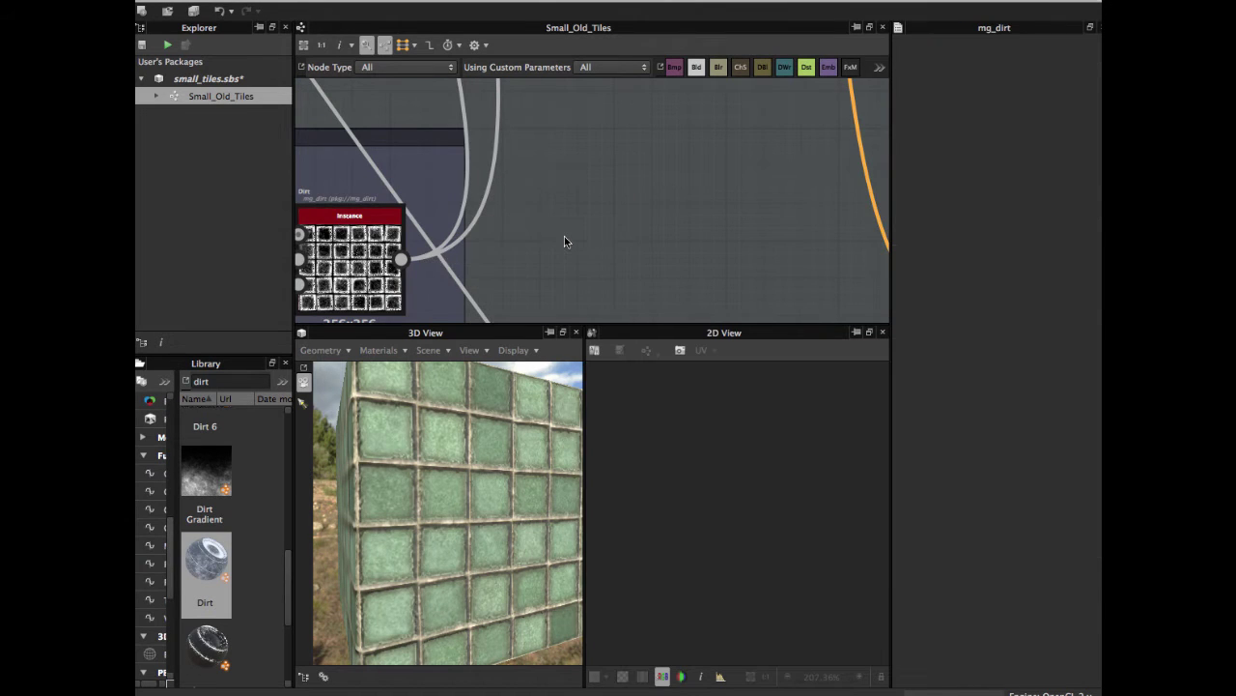
Preview the existing Dirt node in the Dirt frame and examine its level, contrast, grunge and edge masking parameters.
{"action": "middle_click_drag", "start_coordinate": [402, 259], "coordinate": [481, 237]}
{"action": "double_click", "coordinate": [425, 230]}
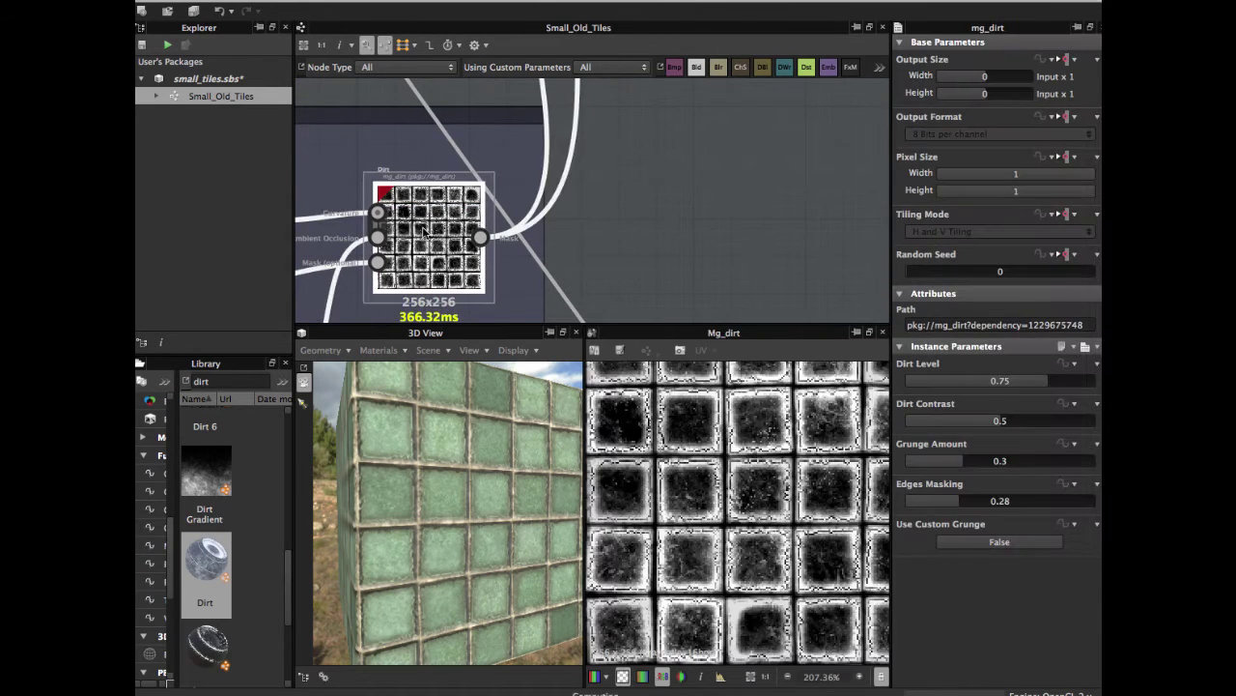
{"action": "scroll", "coordinate": [820, 464], "scroll_direction": "down", "scroll_amount": 2}
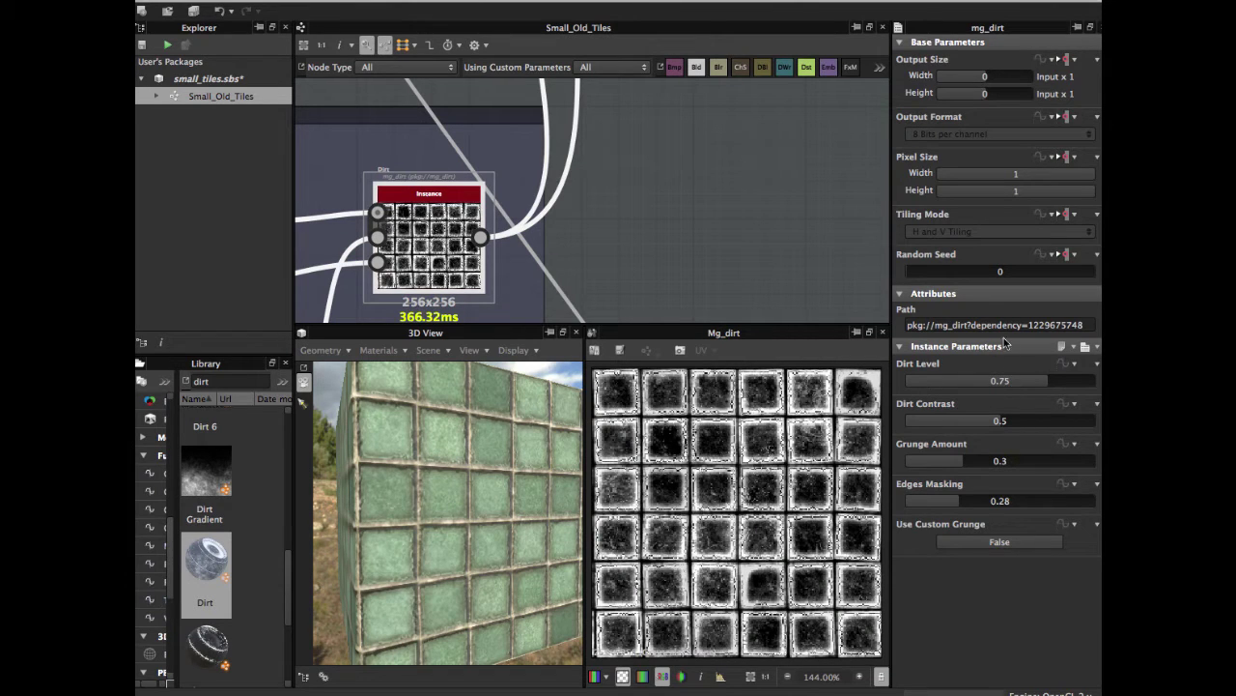
{"action": "scroll", "coordinate": [555, 256], "scroll_direction": "up", "scroll_amount": 4}
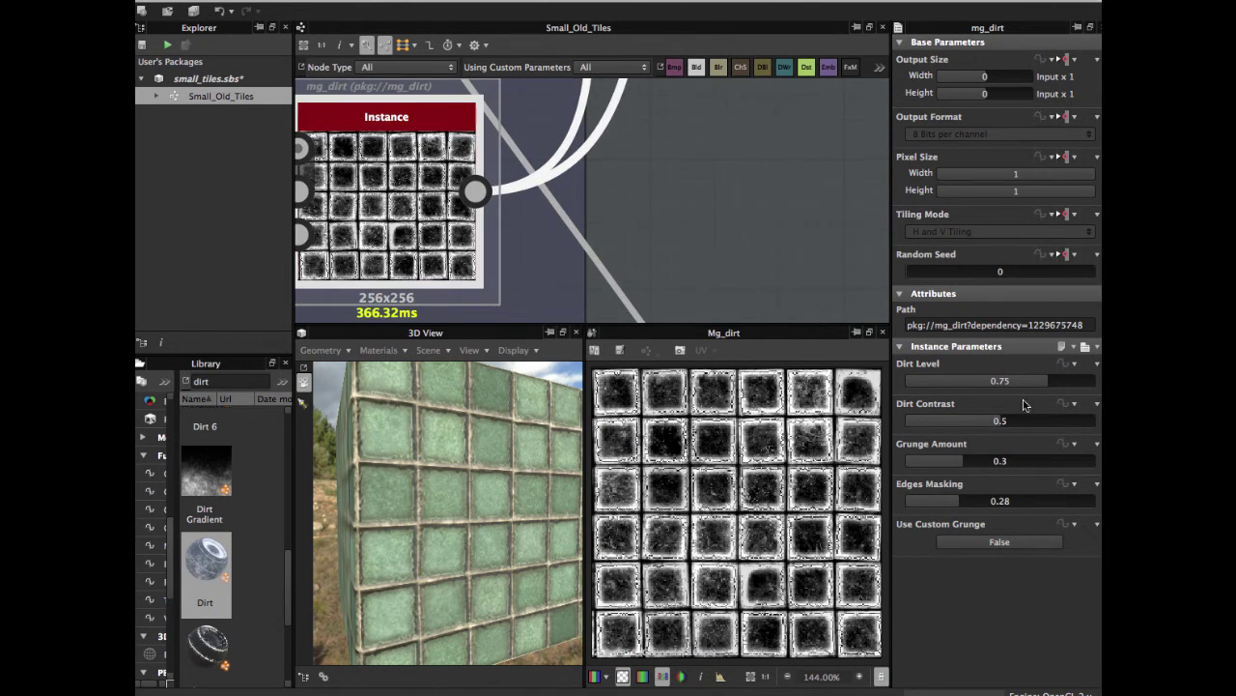
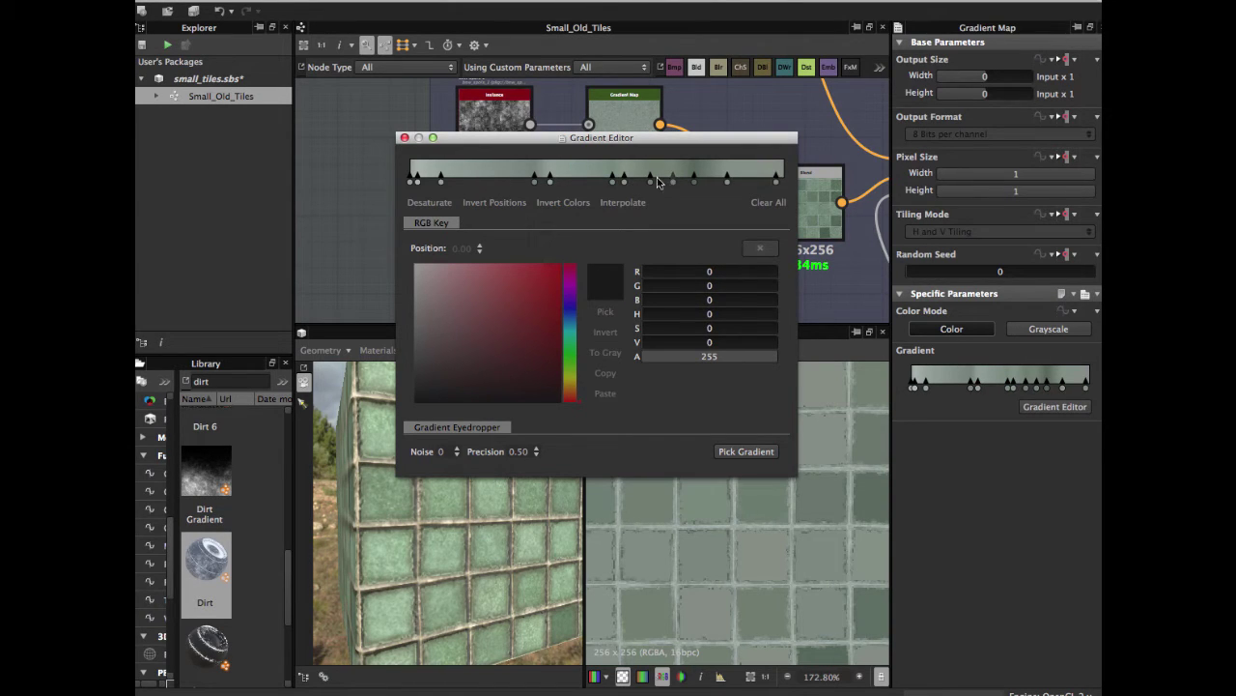
Close the Gradient Editor and compare the tile Gradient Map's preview with the HSL node's output and lightness setting.
{"action": "left_click", "coordinate": [405, 138]}
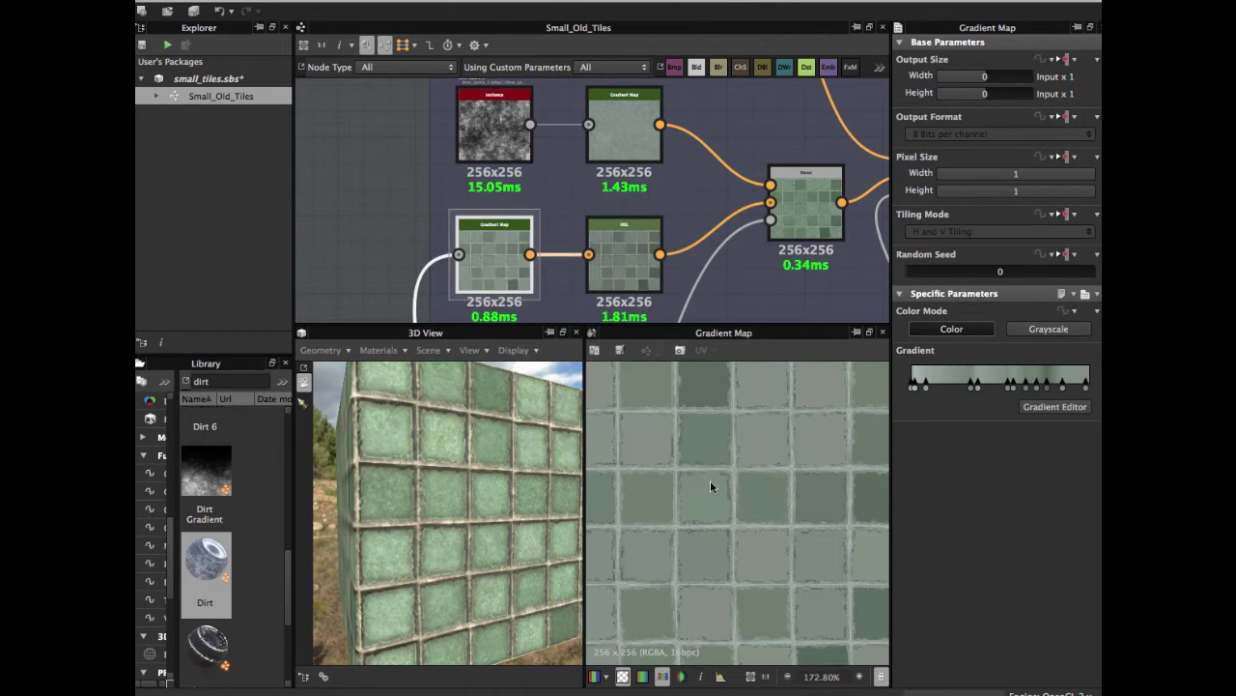
{"action": "scroll", "coordinate": [727, 484], "scroll_direction": "down", "scroll_amount": 1}
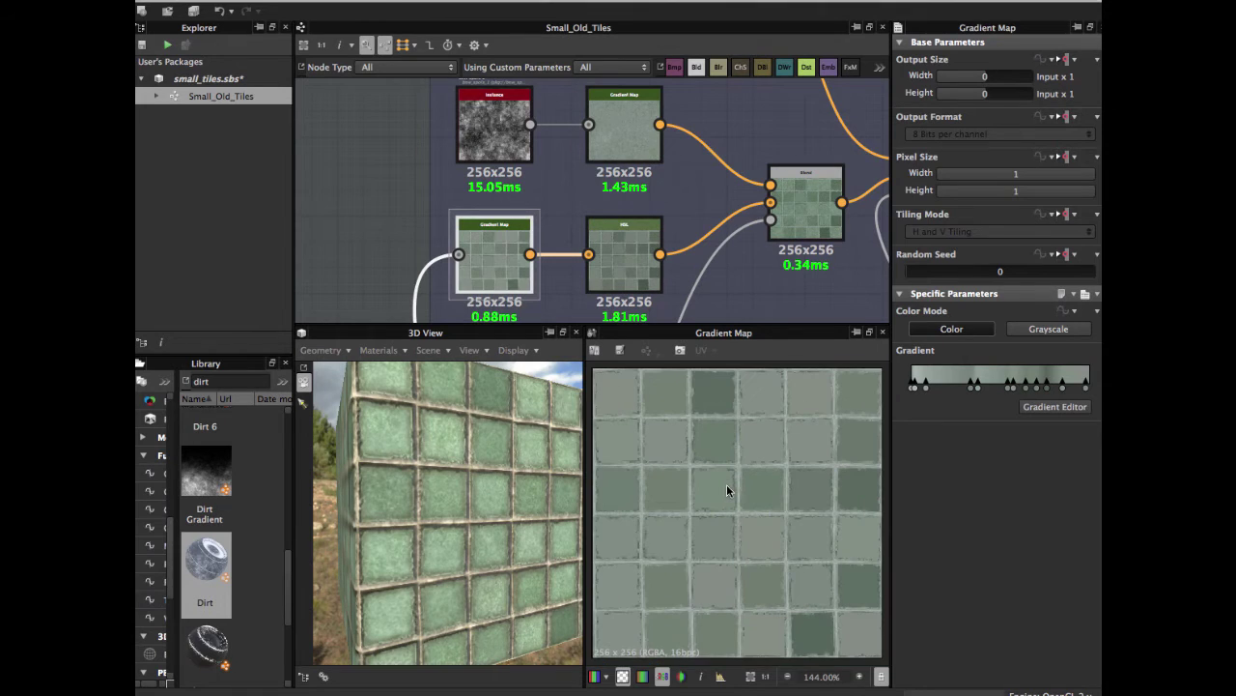
{"action": "left_click", "coordinate": [624, 252]}
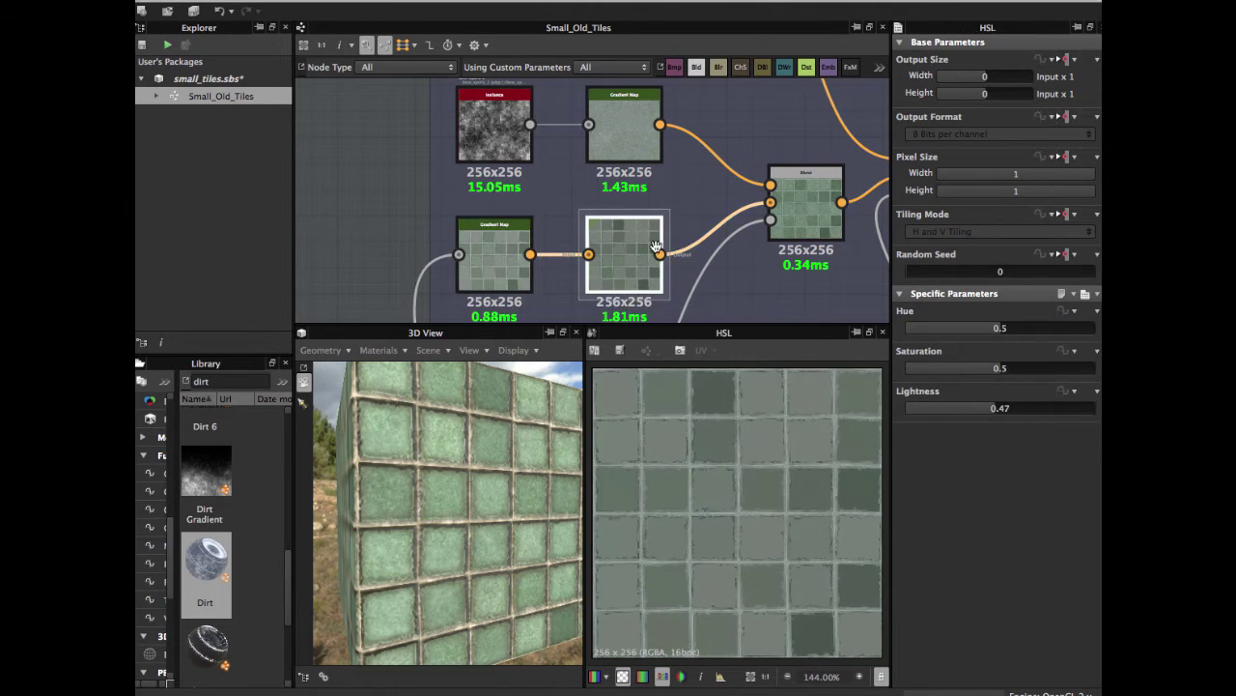
{"action": "middle_click_drag", "start_coordinate": [624, 252], "coordinate": [537, 214]}
{"action": "scroll", "coordinate": [537, 215], "scroll_direction": "up", "scroll_amount": 2}
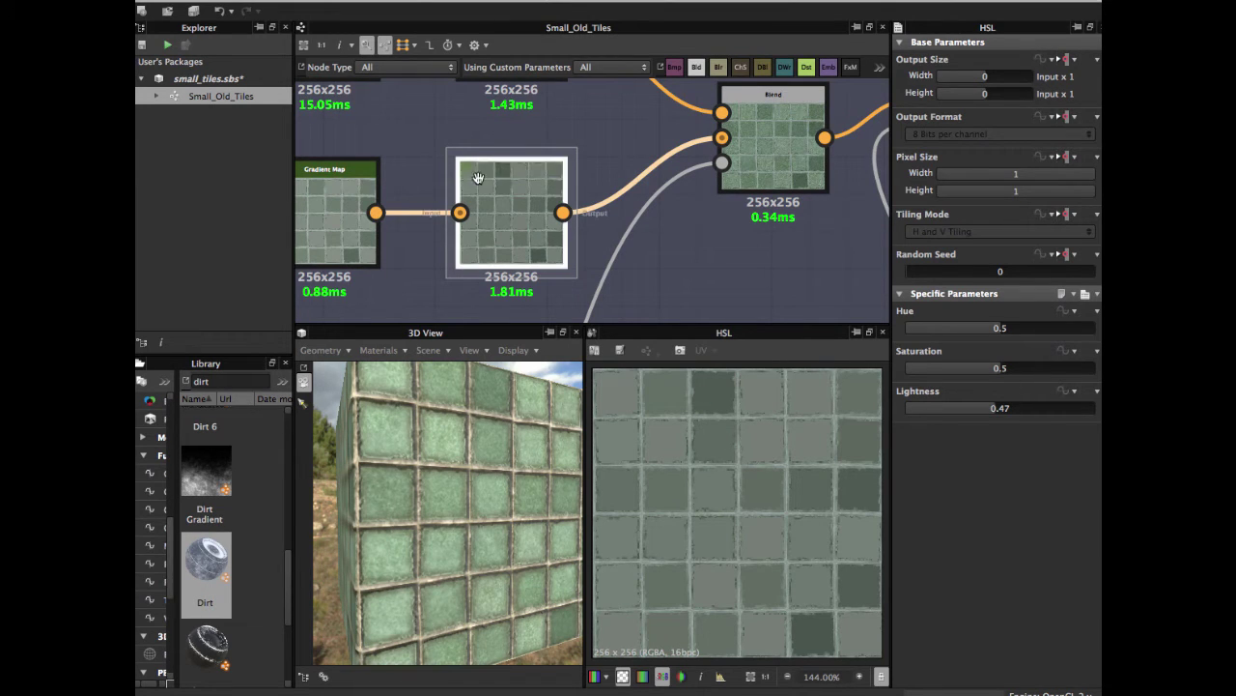
{"action": "scroll", "coordinate": [474, 177], "scroll_direction": "up", "scroll_amount": 2}
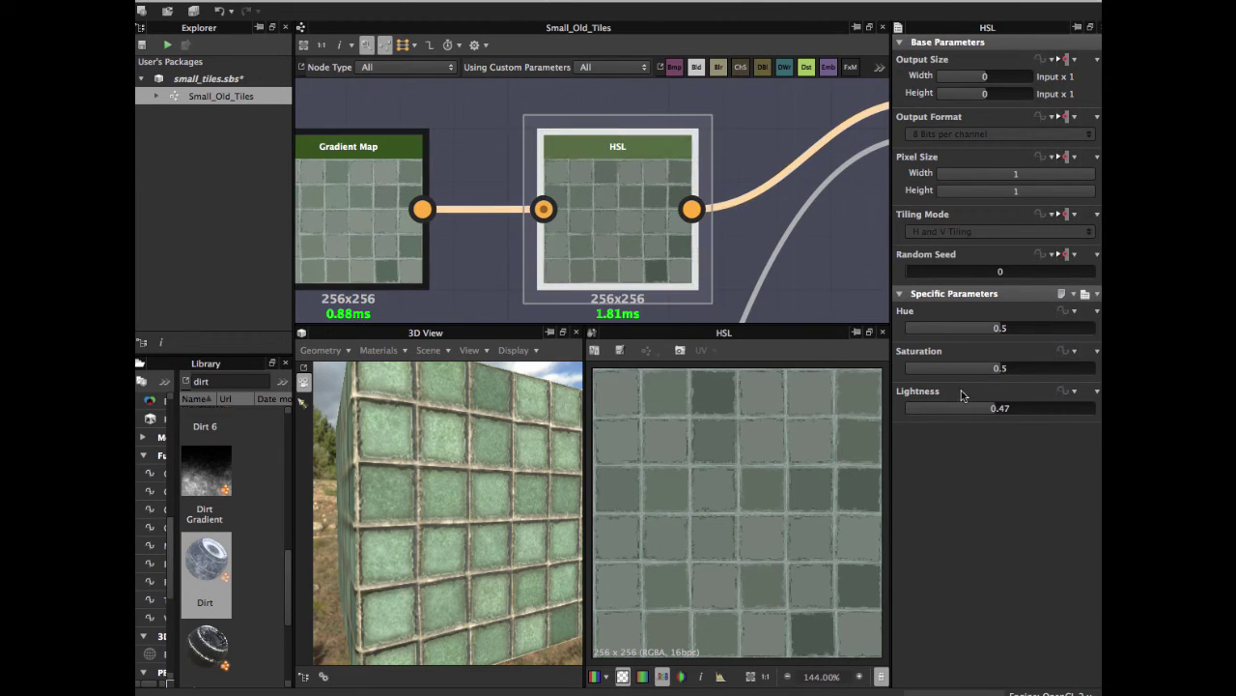
{"action": "left_click", "coordinate": [360, 206]}
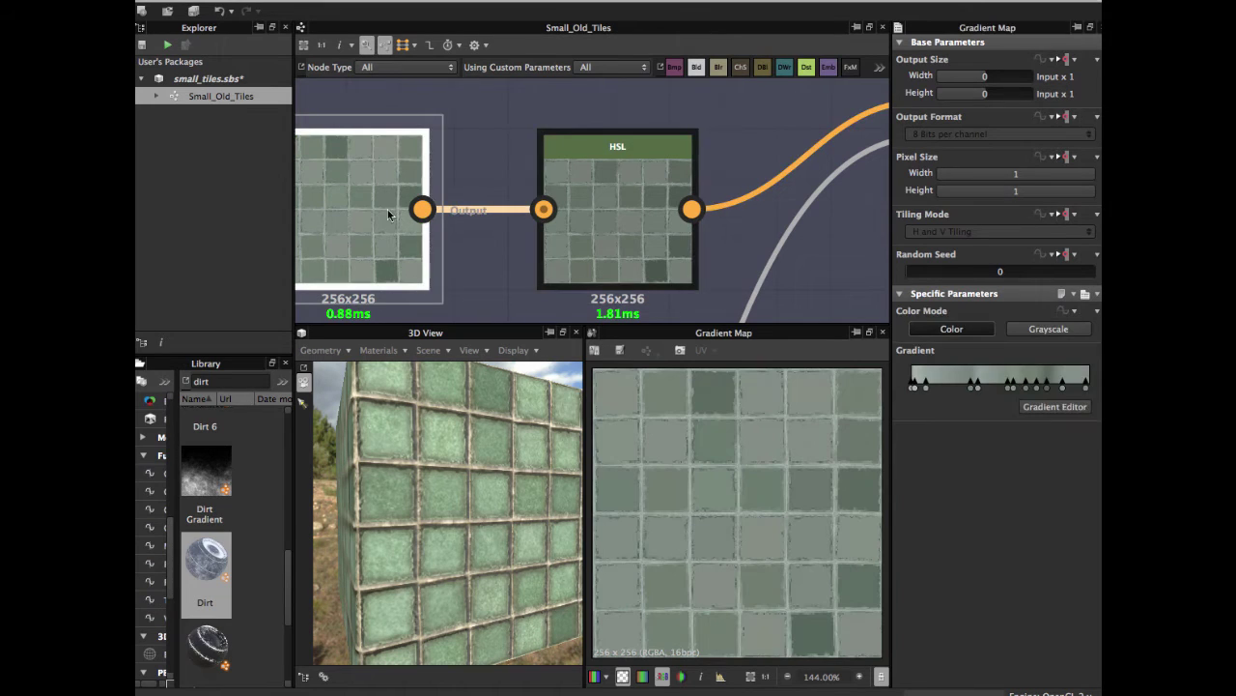
{"action": "left_click", "coordinate": [608, 224]}
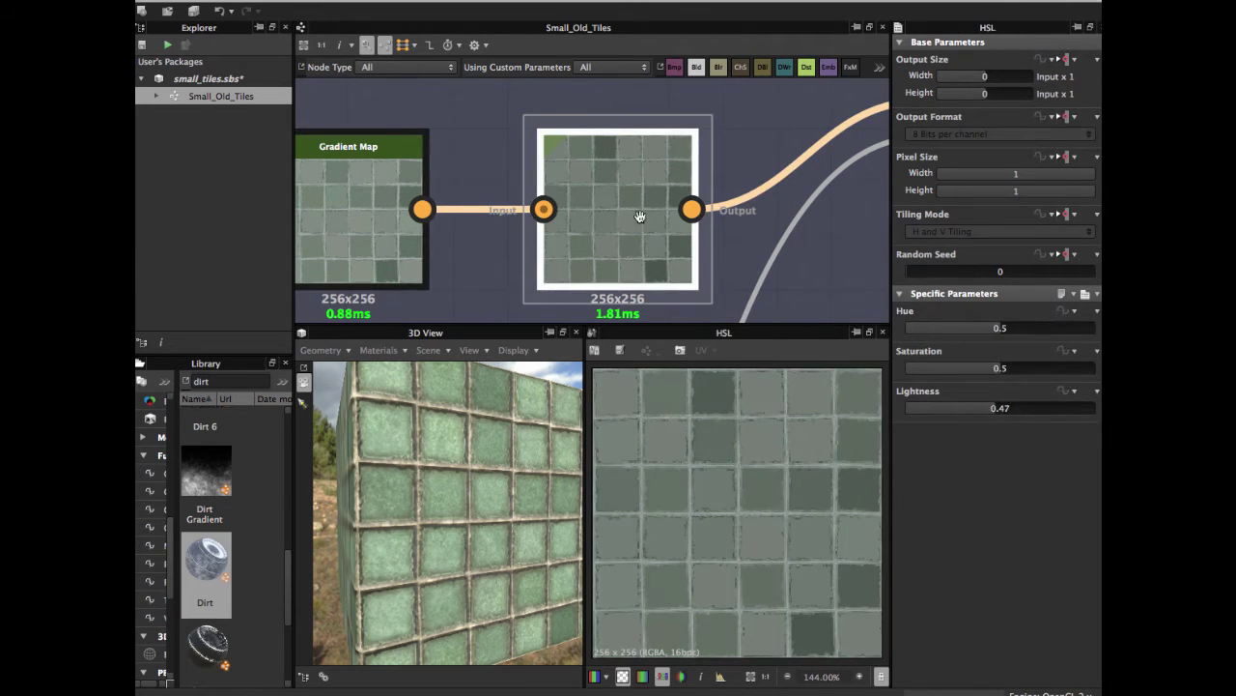
Preview the BnW Spots 1 node and the Gradient Map node that it feeds.
{"action": "middle_click_drag", "start_coordinate": [641, 213], "coordinate": [554, 213]}
{"action": "scroll", "coordinate": [625, 228], "scroll_direction": "down", "scroll_amount": 1}
{"action": "middle_click_drag", "start_coordinate": [616, 178], "coordinate": [617, 243]}
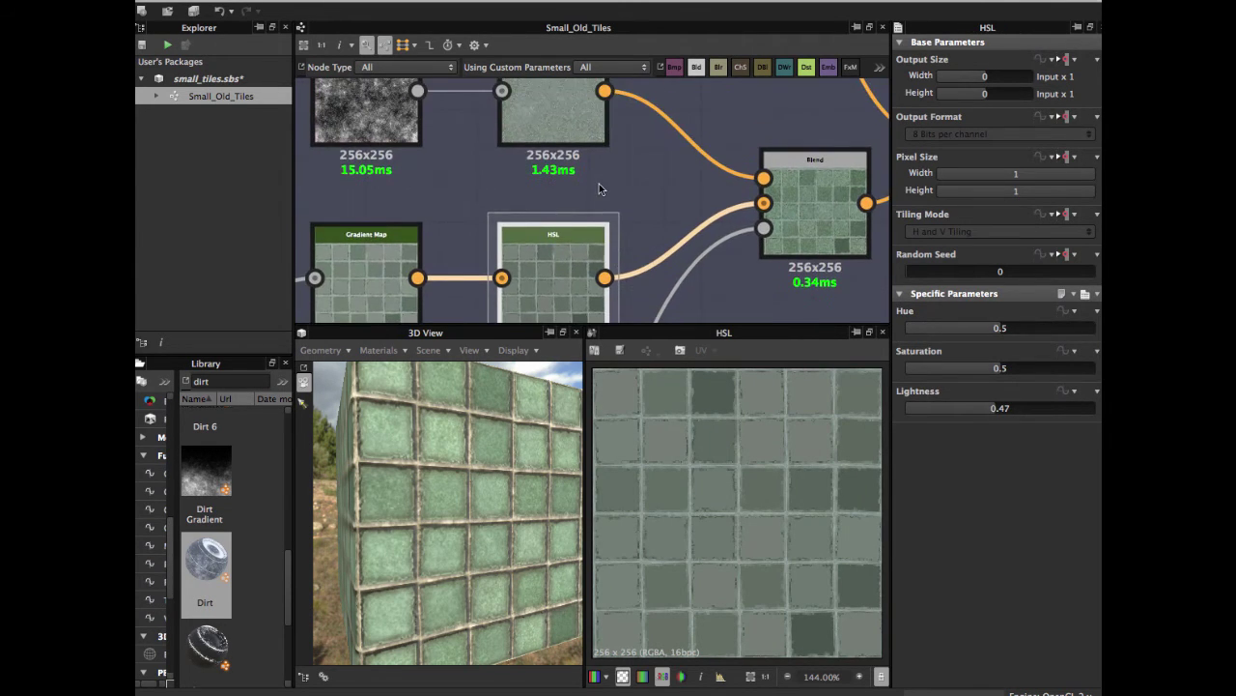
{"action": "scroll", "coordinate": [599, 183], "scroll_direction": "down", "scroll_amount": 3}
{"action": "middle_click_drag", "start_coordinate": [491, 193], "coordinate": [575, 198]}
{"action": "scroll", "coordinate": [575, 201], "scroll_direction": "up", "scroll_amount": 1}
{"action": "scroll", "coordinate": [574, 203], "scroll_direction": "up", "scroll_amount": 2}
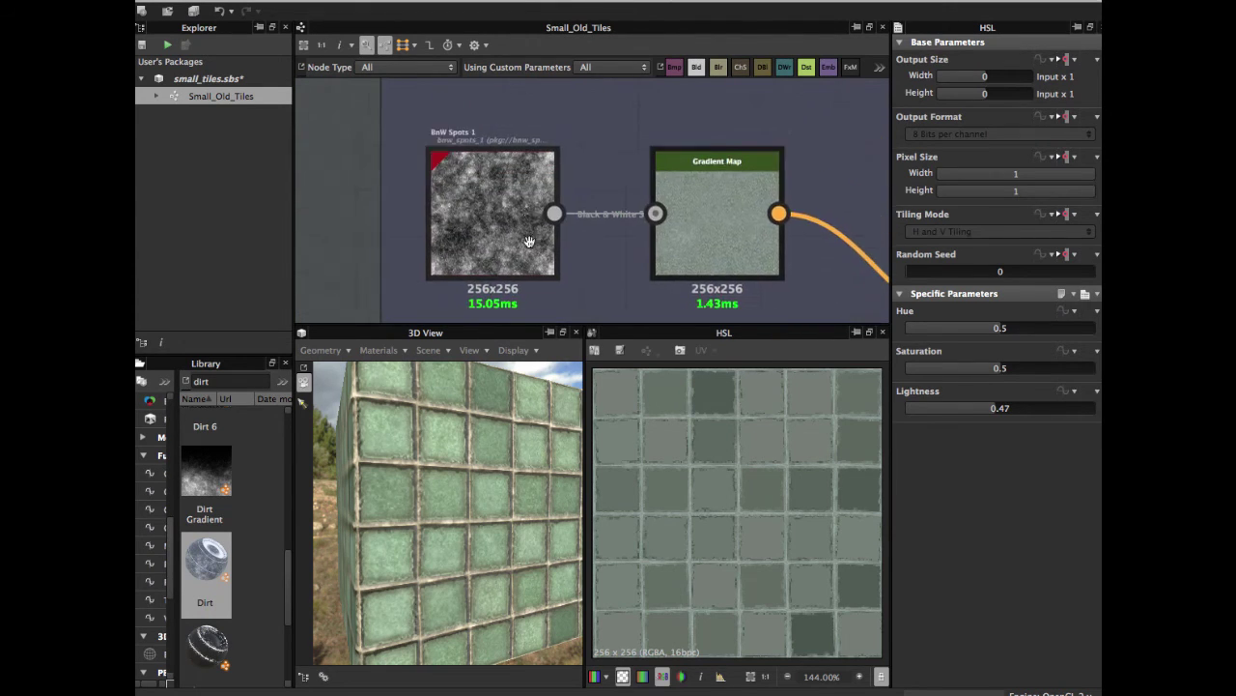
{"action": "mouse_move", "coordinate": [489, 180]}
{"action": "middle_mouse_down"}
{"action": "mouse_move", "coordinate": [489, 228]}
{"action": "mouse_move", "coordinate": [482, 196]}
{"action": "middle_mouse_up"}
{"action": "left_click", "coordinate": [488, 228]}
{"action": "scroll", "coordinate": [489, 223], "scroll_direction": "down", "scroll_amount": 1}
{"action": "scroll", "coordinate": [482, 196], "scroll_direction": "up", "scroll_amount": 2}
{"action": "middle_click_drag", "start_coordinate": [862, 241], "coordinate": [667, 102]}
{"action": "left_click", "coordinate": [685, 181]}
Compare the tile Gradient Map's preview with that of the Gradient Map fed by BnW Spots 1.
{"action": "scroll", "coordinate": [667, 193], "scroll_direction": "down", "scroll_amount": 2}
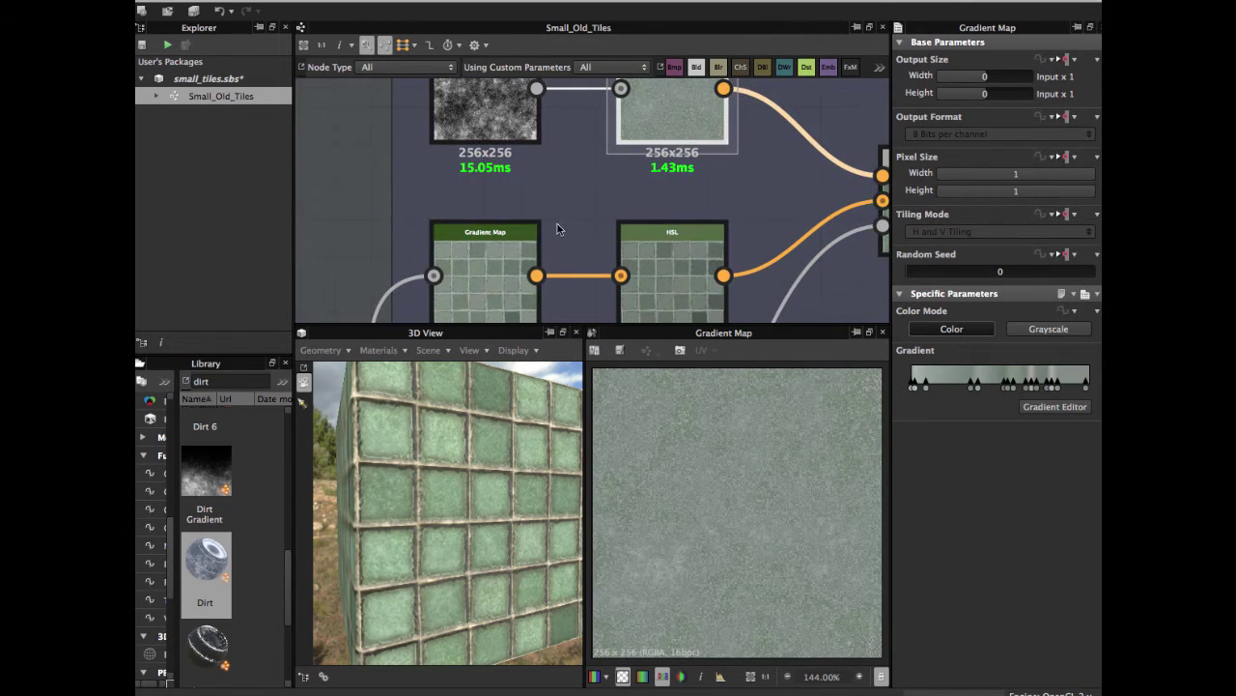
{"action": "left_click", "coordinate": [507, 253]}
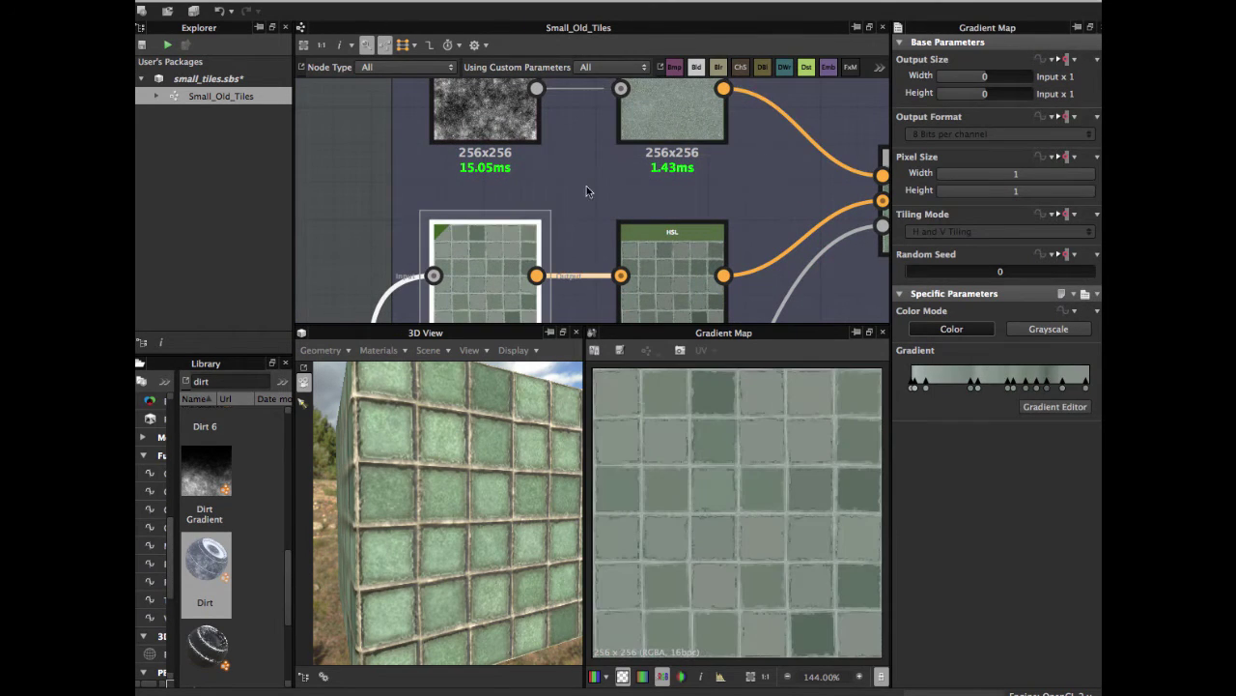
{"action": "left_click", "coordinate": [670, 94]}
{"action": "middle_click_drag", "start_coordinate": [669, 93], "coordinate": [576, 192]}
{"action": "scroll", "coordinate": [577, 191], "scroll_direction": "up", "scroll_amount": 2}
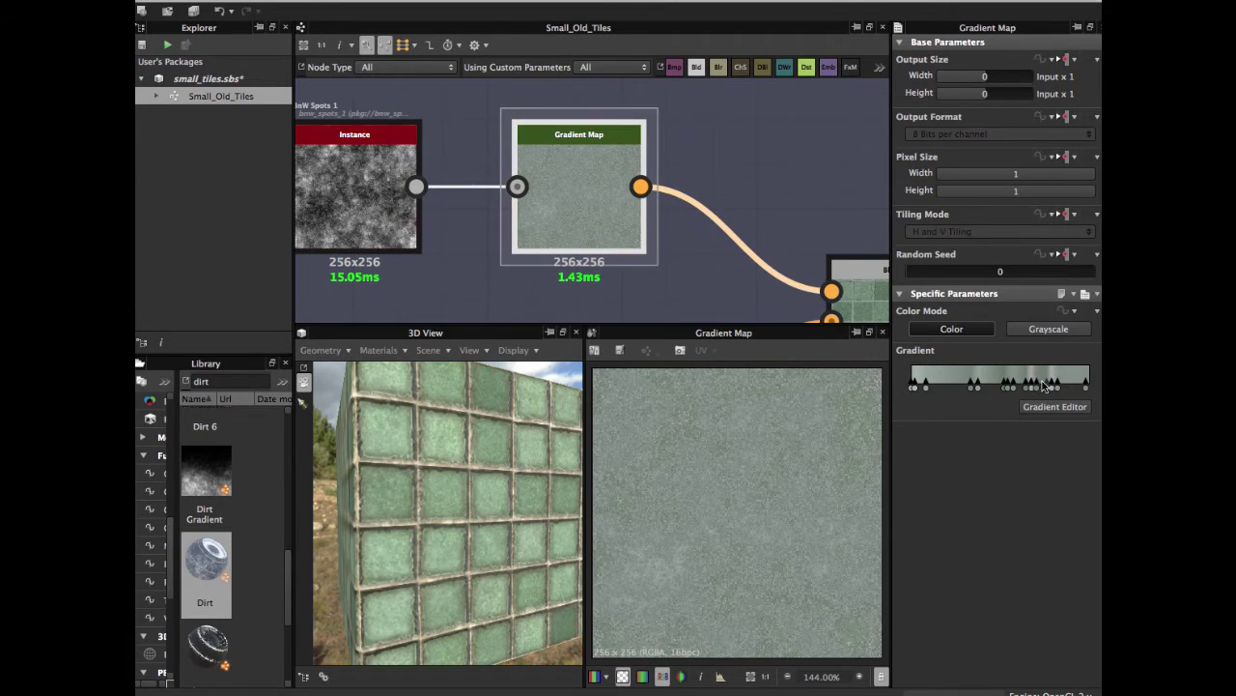
Examine the BnW Spots 1 Gradient Map's color keys in the Gradient Editor and inspect its preview up close.
{"action": "left_click", "coordinate": [1058, 406]}
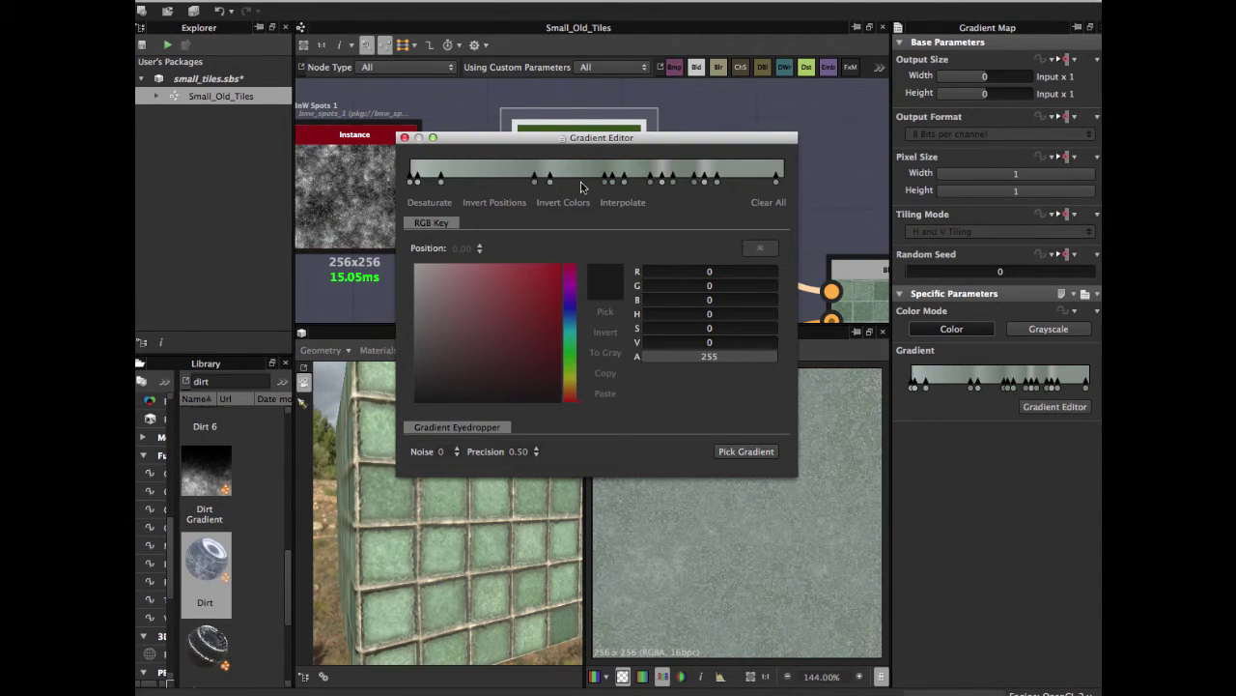
{"action": "left_click", "coordinate": [405, 138]}
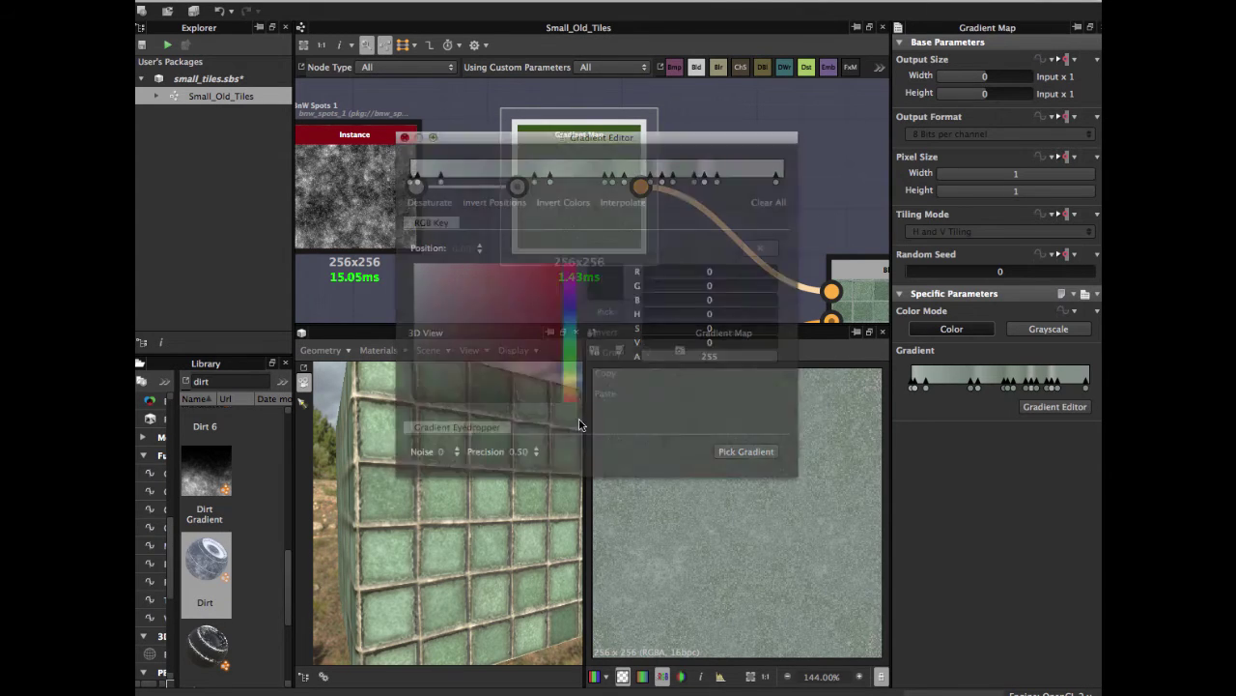
{"action": "scroll", "coordinate": [755, 544], "scroll_direction": "up", "scroll_amount": 3}
{"action": "scroll", "coordinate": [714, 525], "scroll_direction": "down", "scroll_amount": 3}
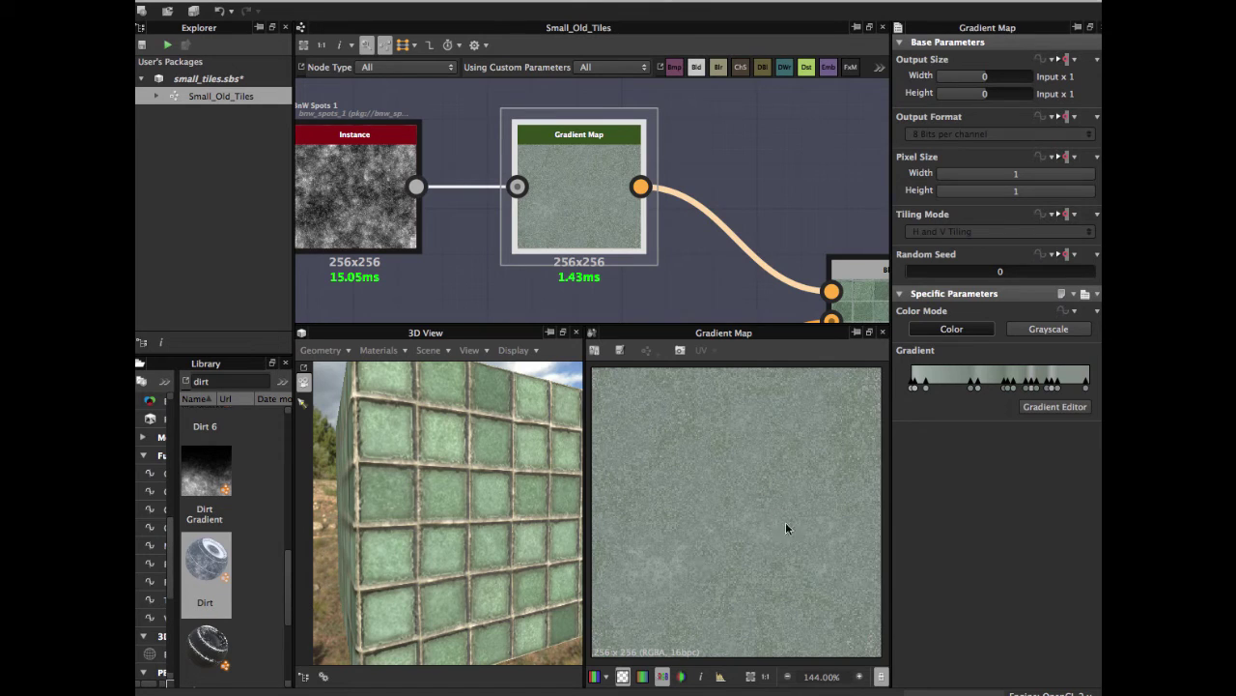
Preview the Blend node combining the spots Gradient Map with the HSL tiles and examine its Overlay and alpha blending settings.
{"action": "middle_click_drag", "start_coordinate": [850, 290], "coordinate": [673, 220]}
{"action": "double_click", "coordinate": [723, 250]}
{"action": "scroll", "coordinate": [703, 265], "scroll_direction": "down", "scroll_amount": 3}
{"action": "scroll", "coordinate": [673, 220], "scroll_direction": "up", "scroll_amount": 4}
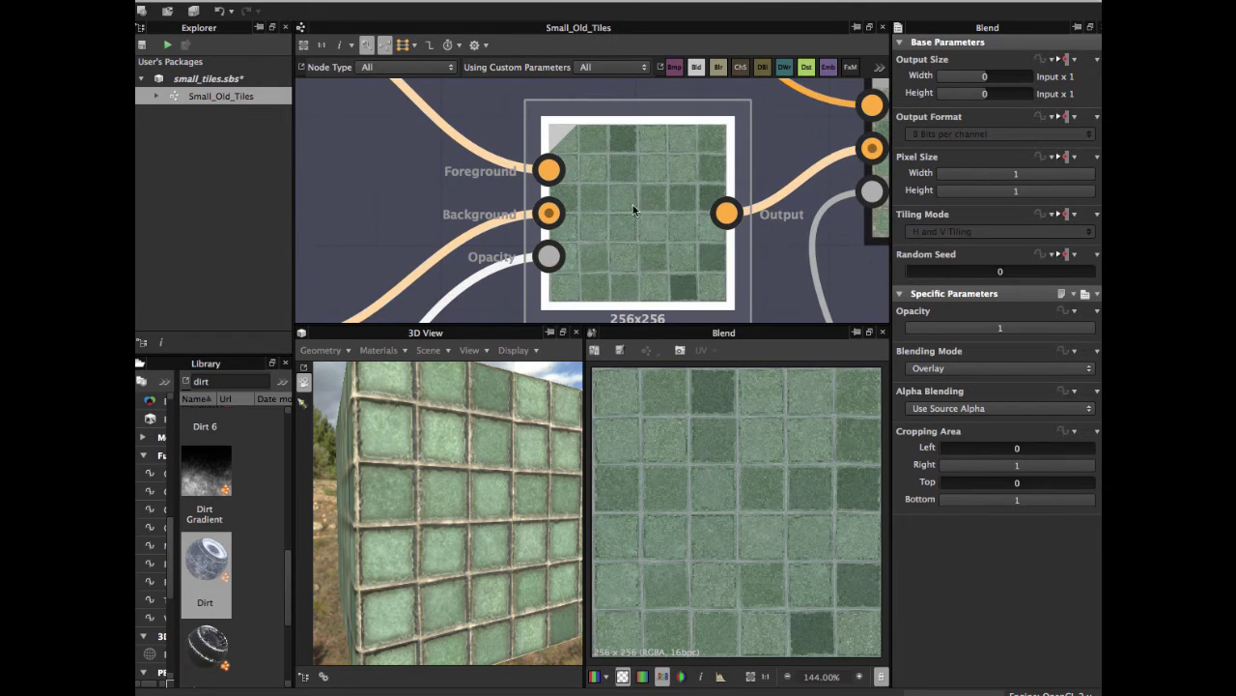
{"action": "scroll", "coordinate": [633, 208], "scroll_direction": "down", "scroll_amount": 4}
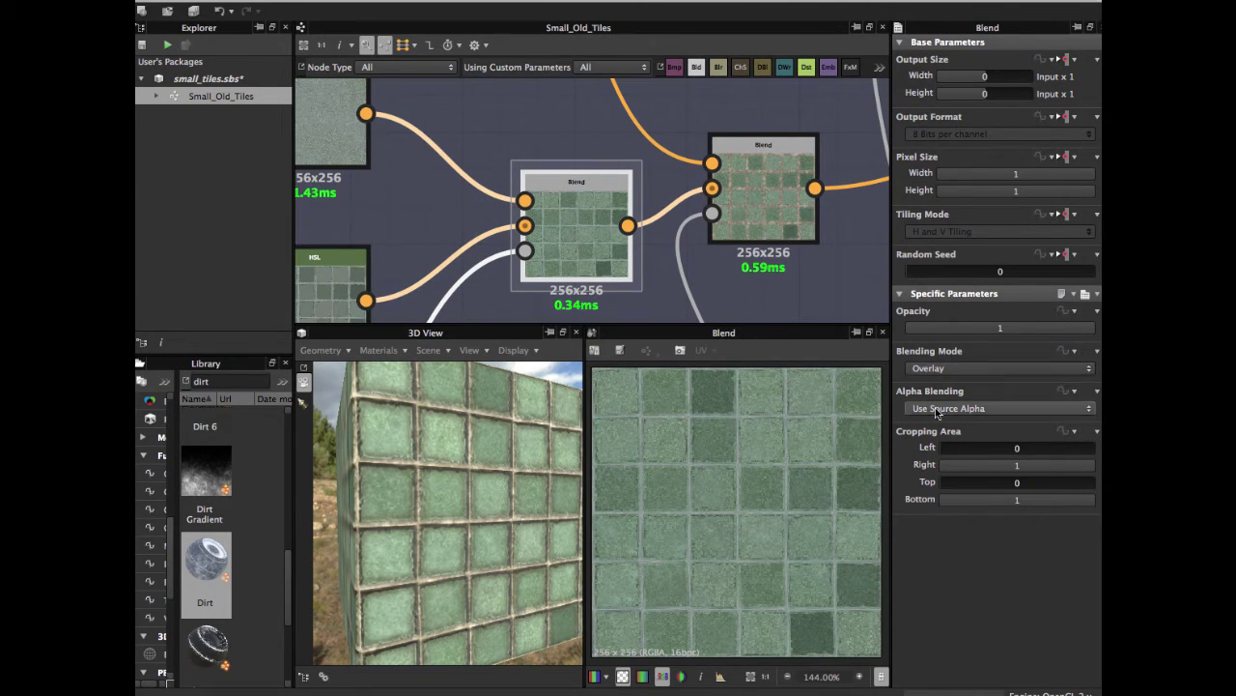
{"action": "scroll", "coordinate": [533, 166], "scroll_direction": "down", "scroll_amount": 2}
Preview the Blend node's Opacity input and trace it back to the lower Slope Blur Grayscale node.
{"action": "double_click", "coordinate": [544, 189]}
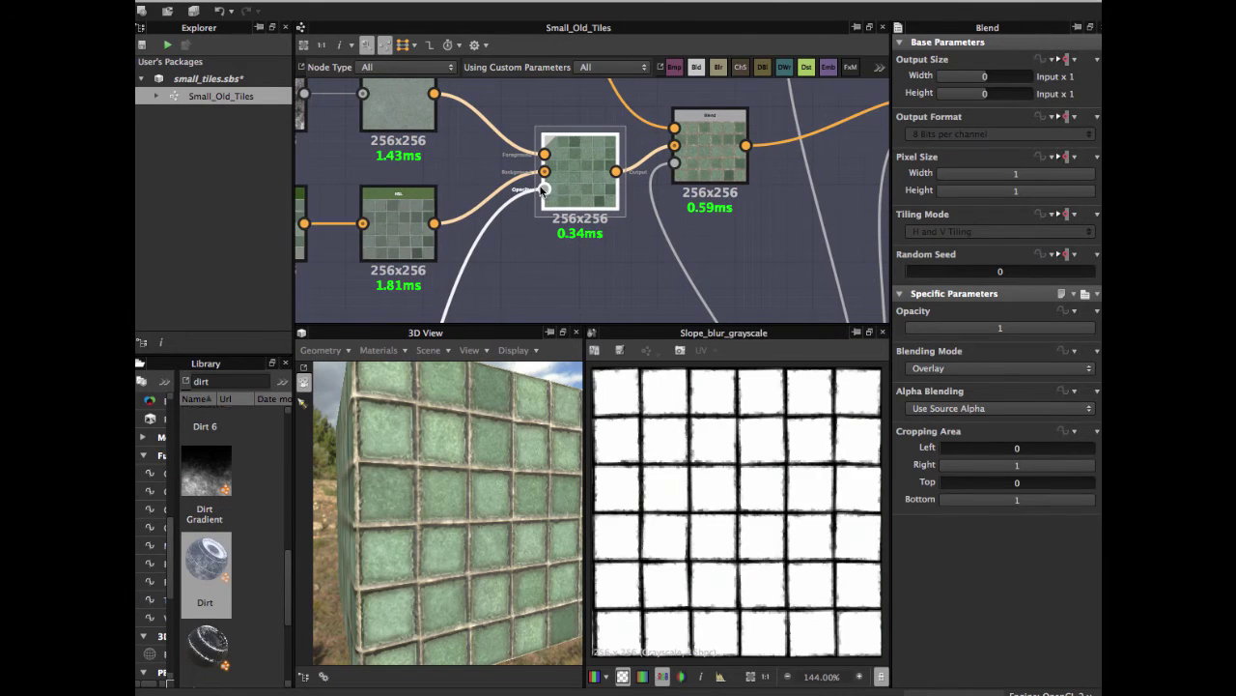
{"action": "scroll", "coordinate": [537, 210], "scroll_direction": "down", "scroll_amount": 3}
{"action": "middle_click_drag", "start_coordinate": [480, 304], "coordinate": [541, 122]}
{"action": "scroll", "coordinate": [548, 177], "scroll_direction": "up", "scroll_amount": 5}
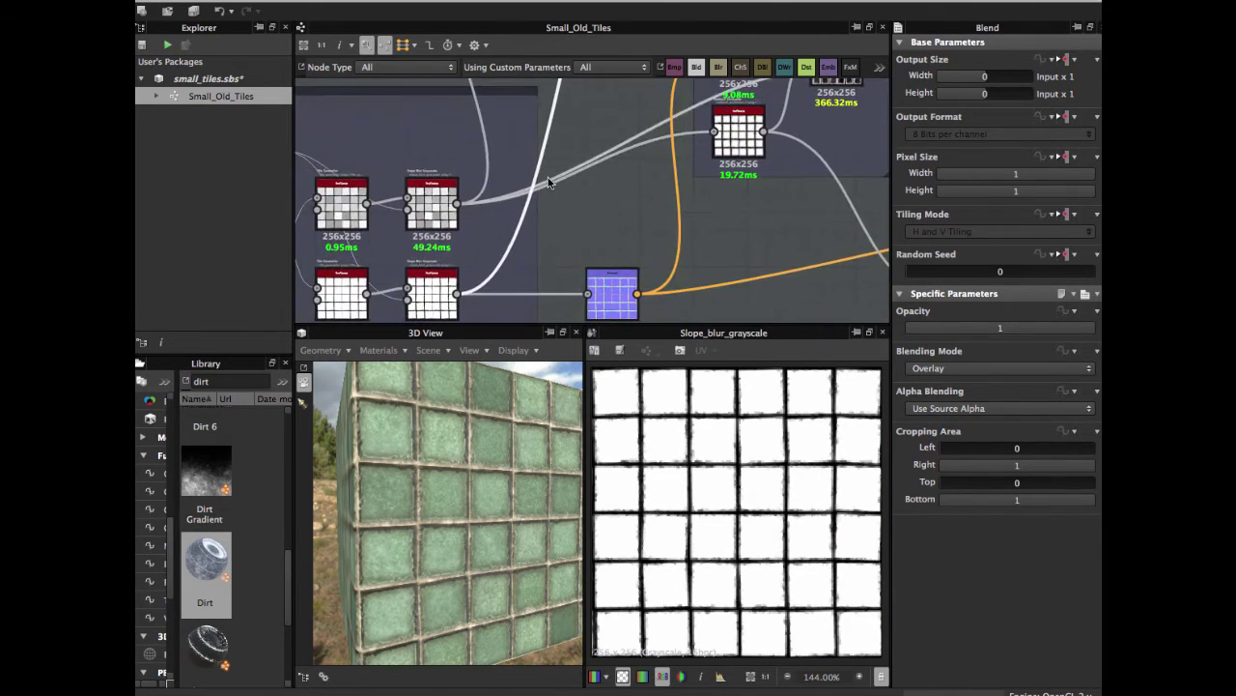
{"action": "left_click", "coordinate": [452, 250]}
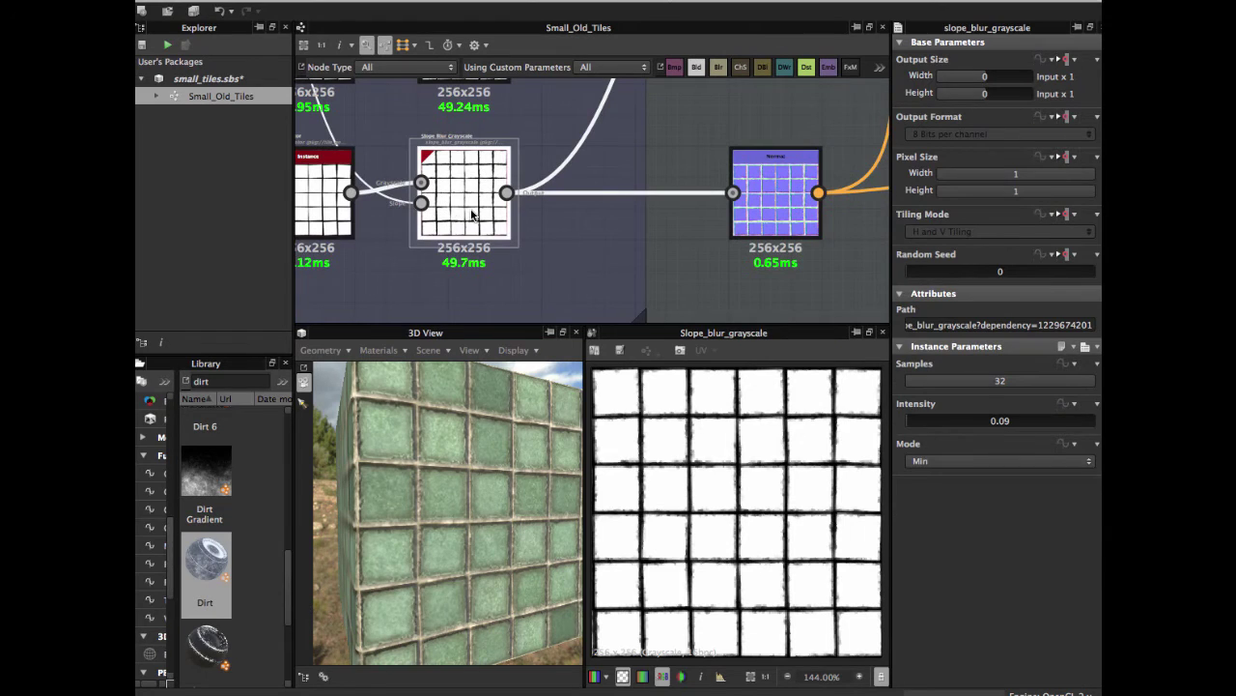
{"action": "scroll", "coordinate": [464, 249], "scroll_direction": "up", "scroll_amount": 3}
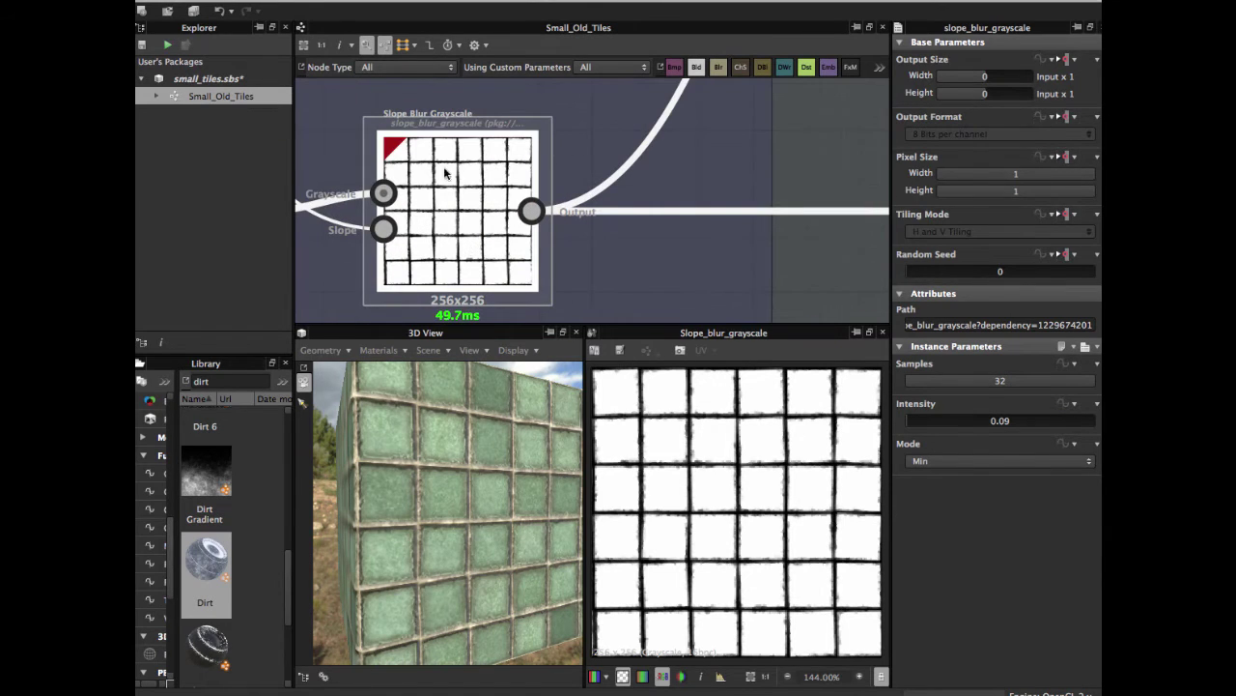
Return to the Color frame and preview the Overlay Blend node again.
{"action": "scroll", "coordinate": [458, 193], "scroll_direction": "down", "scroll_amount": 2}
{"action": "middle_click_drag", "start_coordinate": [470, 189], "coordinate": [405, 291]}
{"action": "middle_click_drag", "start_coordinate": [573, 145], "coordinate": [460, 321]}
{"action": "middle_click_drag", "start_coordinate": [602, 85], "coordinate": [527, 323]}
{"action": "middle_click_drag", "start_coordinate": [591, 120], "coordinate": [537, 314]}
{"action": "middle_click_drag", "start_coordinate": [611, 87], "coordinate": [553, 259]}
{"action": "middle_click_drag", "start_coordinate": [632, 115], "coordinate": [513, 236]}
{"action": "double_click", "coordinate": [570, 211]}
{"action": "scroll", "coordinate": [567, 212], "scroll_direction": "up", "scroll_amount": 2}
{"action": "scroll", "coordinate": [513, 237], "scroll_direction": "down", "scroll_amount": 4}
Preview the Clouds 1 node and its Gradient Map, then examine the Gradient Map's color keys in the Gradient Editor.
{"action": "middle_click_drag", "start_coordinate": [454, 158], "coordinate": [545, 181]}
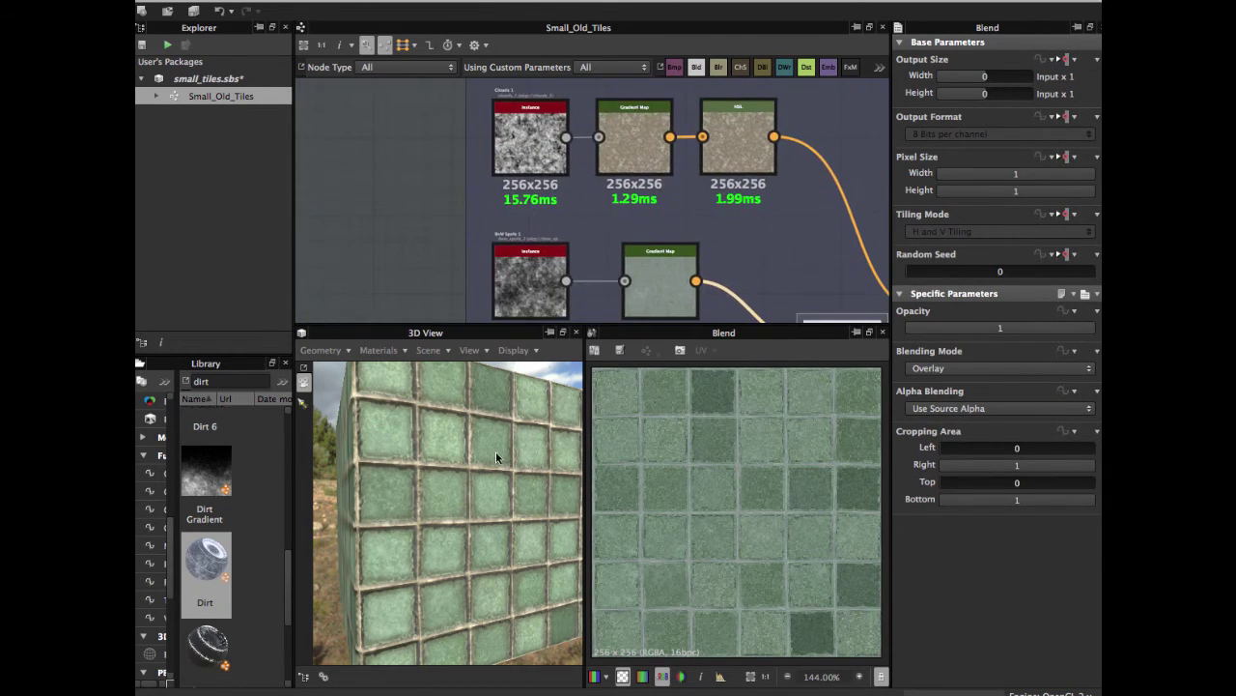
{"action": "scroll", "coordinate": [582, 177], "scroll_direction": "up", "scroll_amount": 4}
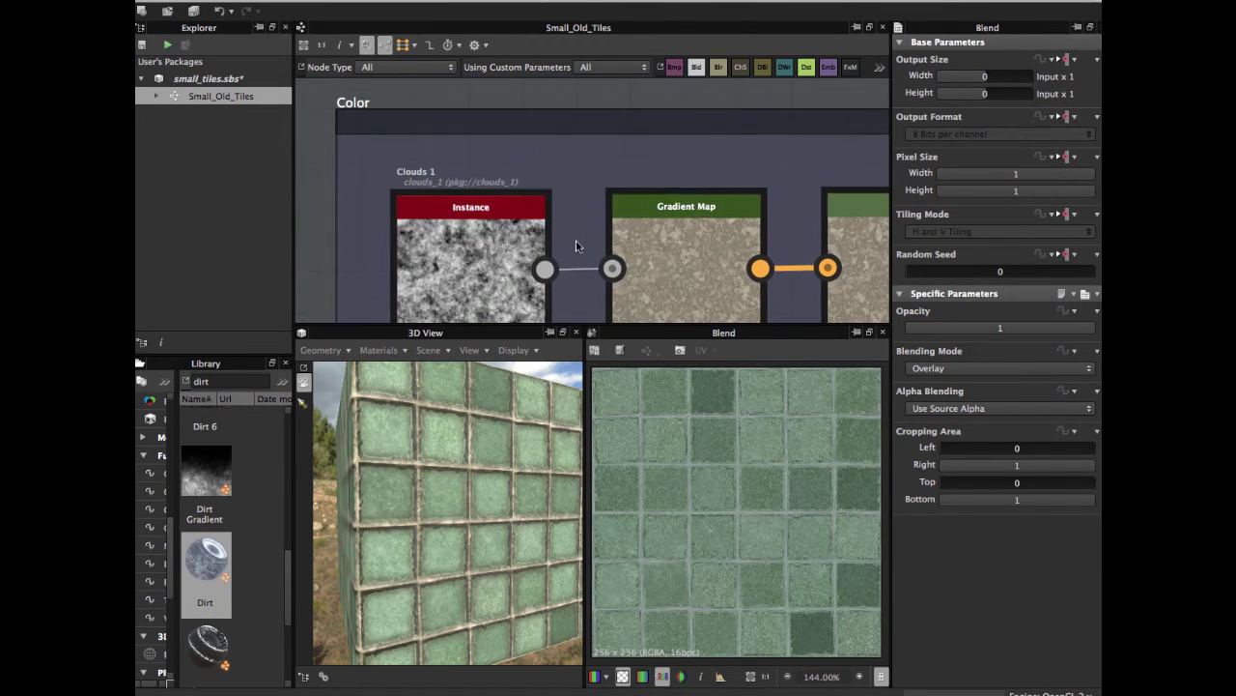
{"action": "left_click", "coordinate": [469, 219]}
{"action": "scroll", "coordinate": [570, 190], "scroll_direction": "down", "scroll_amount": 2}
{"action": "left_click", "coordinate": [595, 172]}
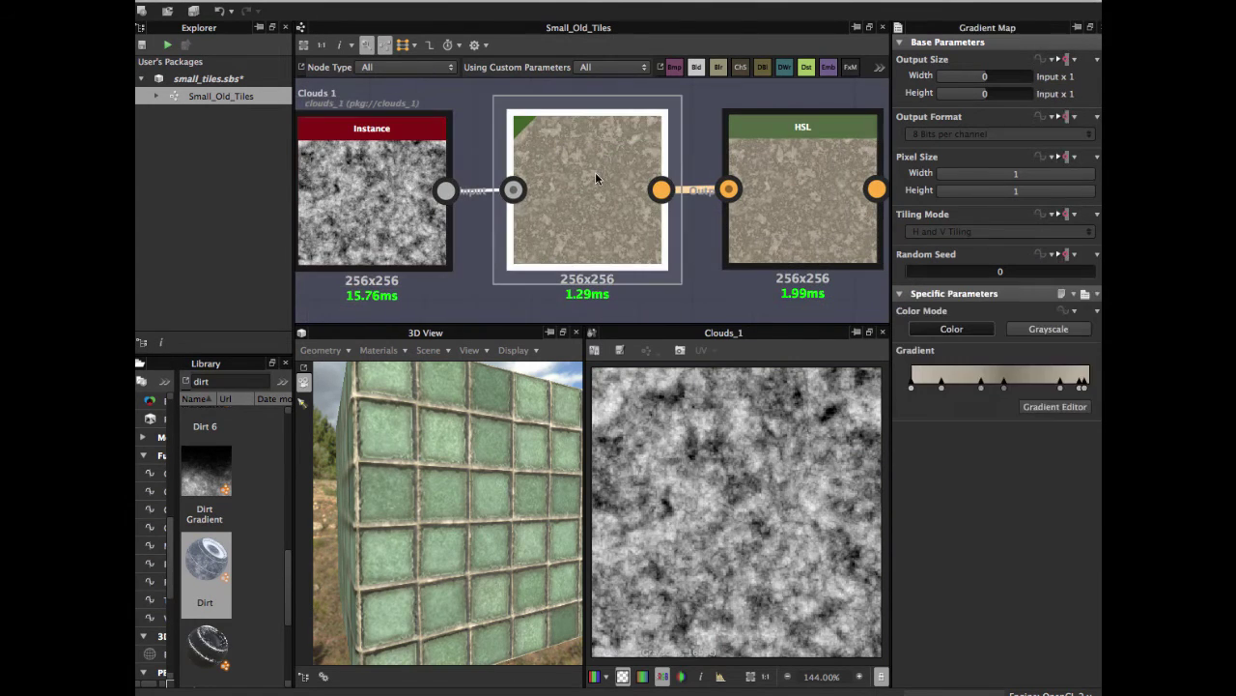
{"action": "left_click", "coordinate": [1037, 406]}
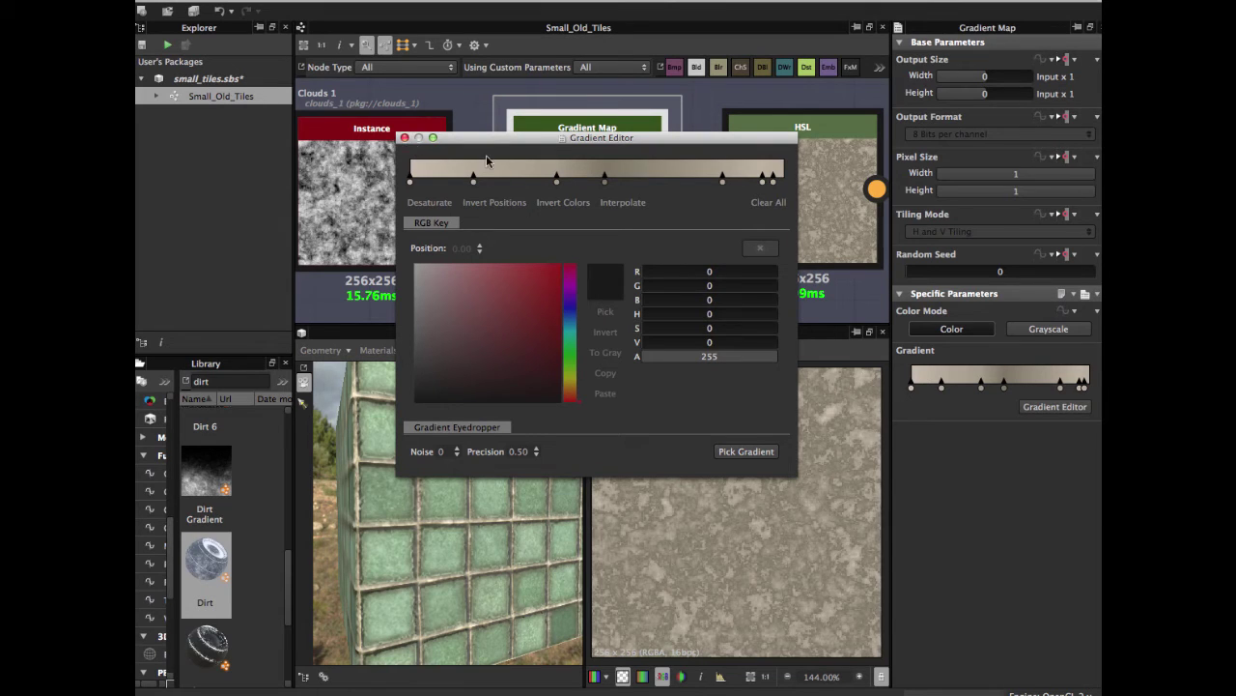
{"action": "left_click", "coordinate": [404, 138]}
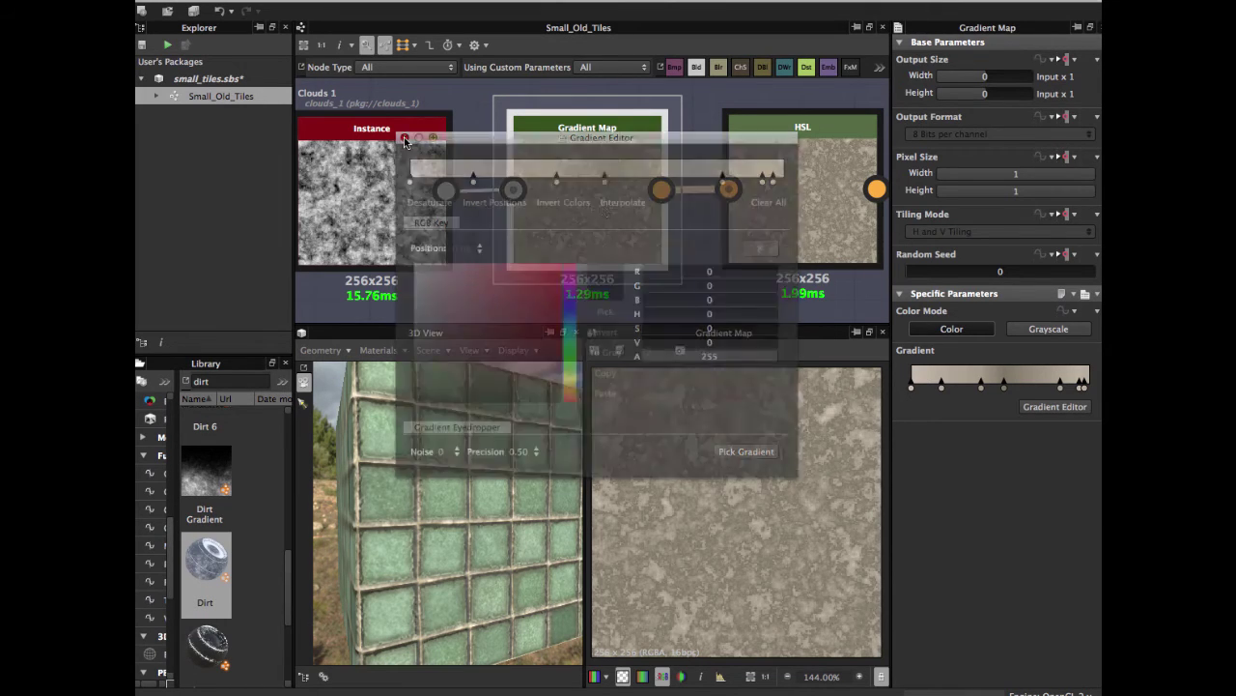
Preview the HSL node after the clouds Gradient Map and examine its Hue, Saturation and Lightness settings.
{"action": "middle_click_drag", "start_coordinate": [772, 220], "coordinate": [549, 207]}
{"action": "left_click", "coordinate": [654, 214]}
{"action": "scroll", "coordinate": [647, 216], "scroll_direction": "down", "scroll_amount": 1}
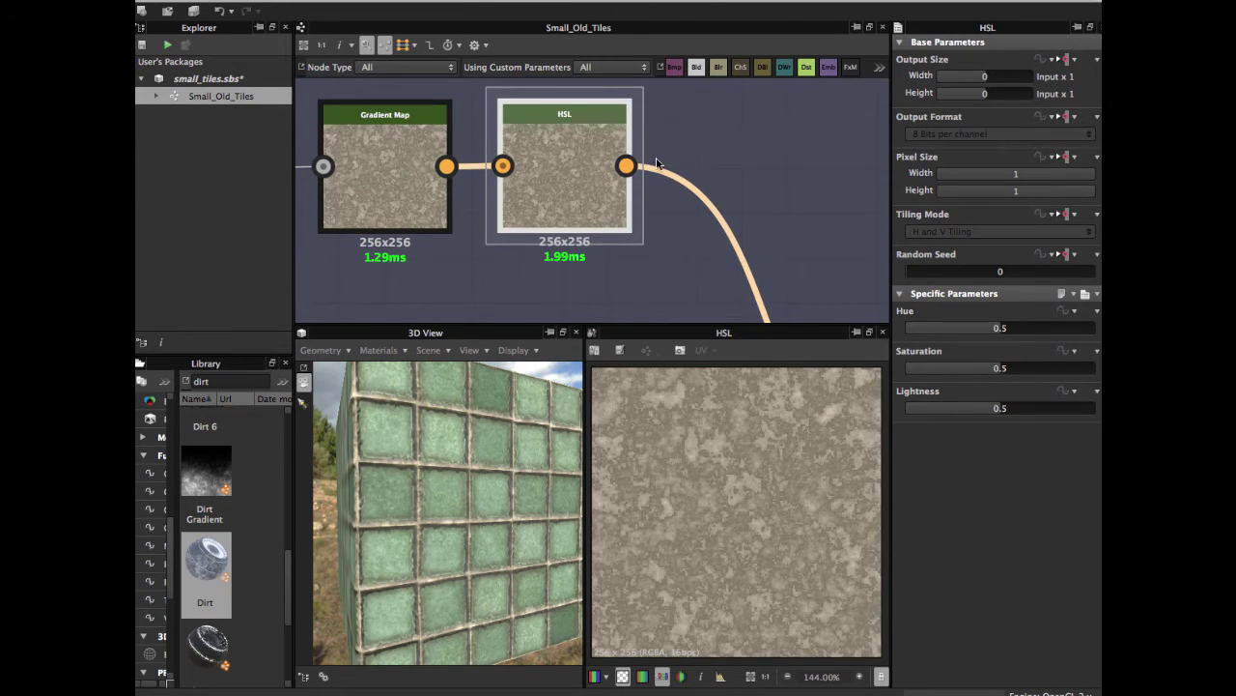
{"action": "scroll", "coordinate": [616, 176], "scroll_direction": "up", "scroll_amount": 2}
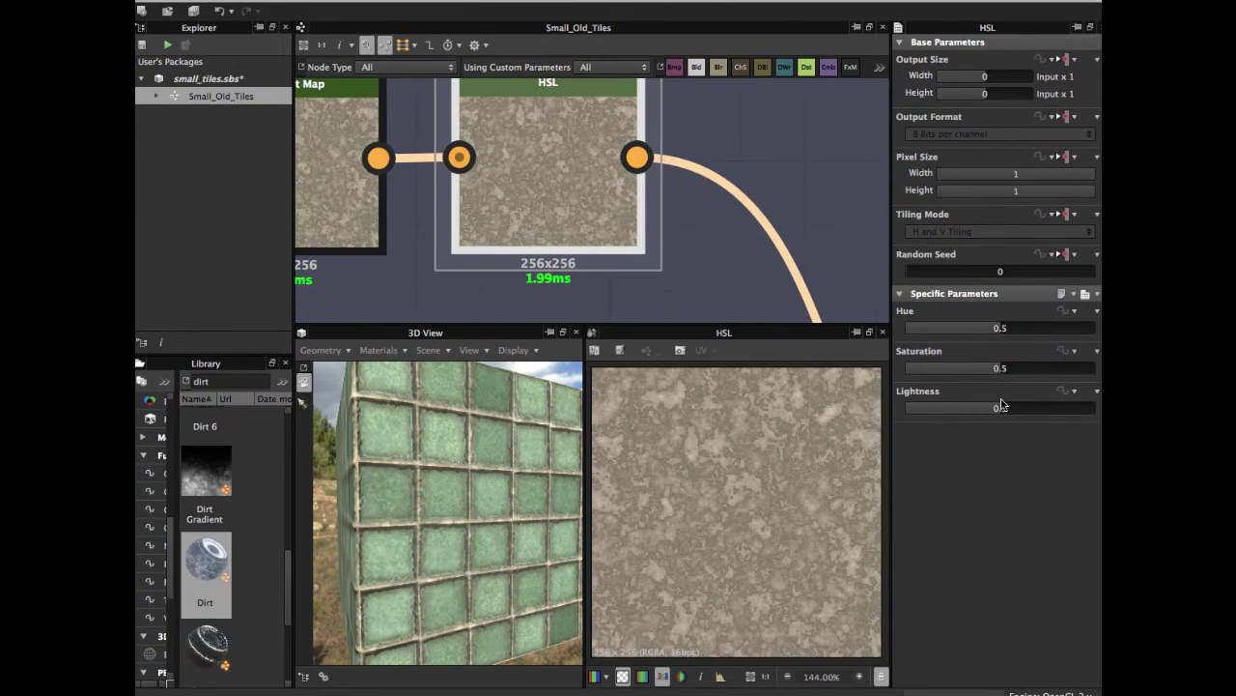
{"action": "scroll", "coordinate": [593, 187], "scroll_direction": "down", "scroll_amount": 2}
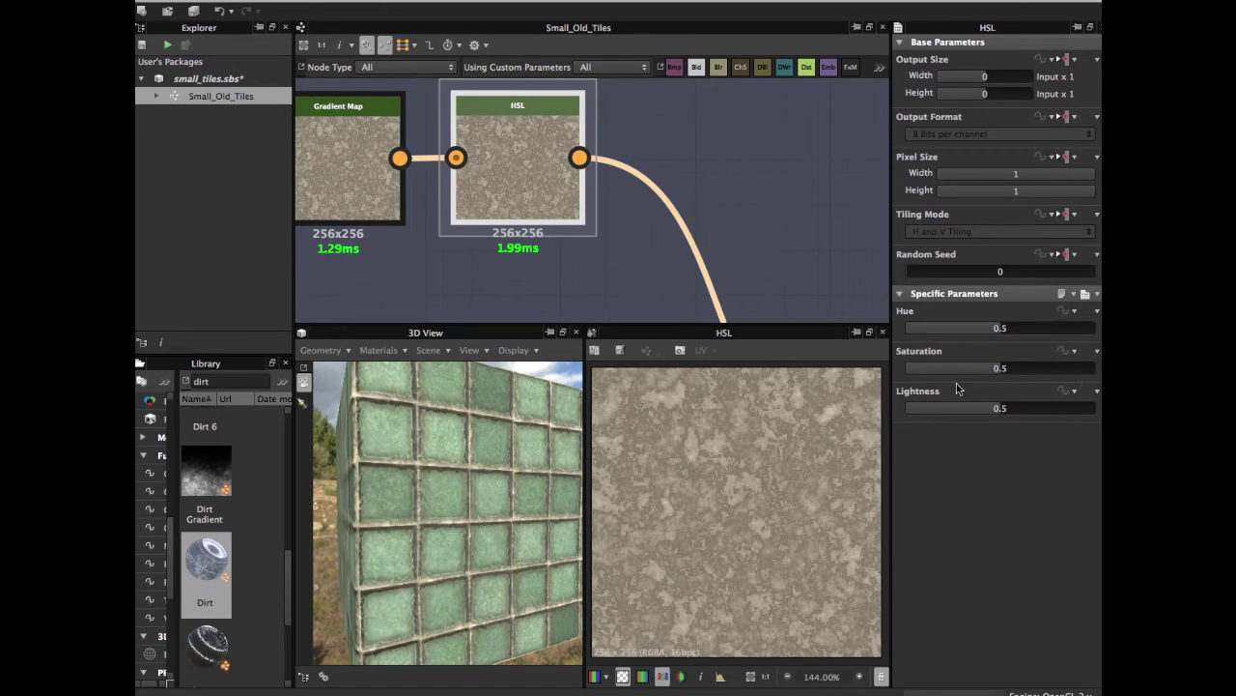
{"action": "scroll", "coordinate": [649, 270], "scroll_direction": "down", "scroll_amount": 1}
Preview the Copy-mode Blend node fed by the clouds HSL and inspect its Opacity input mask.
{"action": "middle_click_drag", "start_coordinate": [647, 256], "coordinate": [583, 117]}
{"action": "middle_click_drag", "start_coordinate": [729, 252], "coordinate": [561, 137]}
{"action": "left_click", "coordinate": [643, 169]}
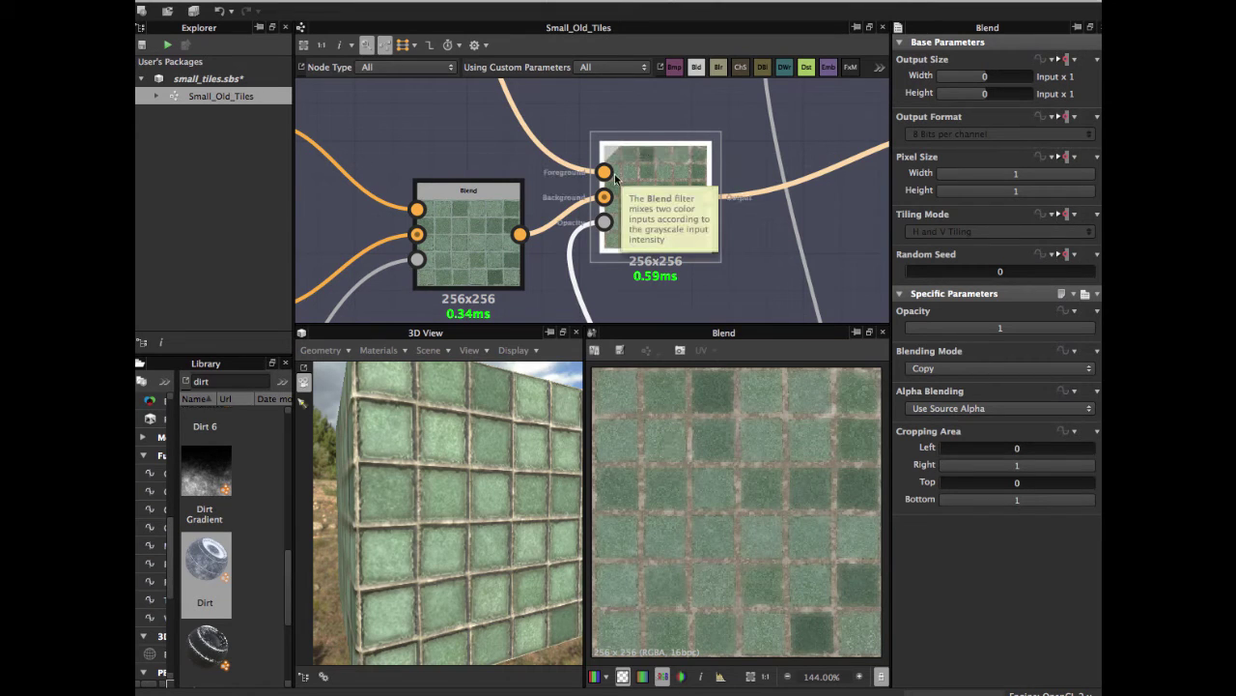
{"action": "double_click", "coordinate": [605, 221]}
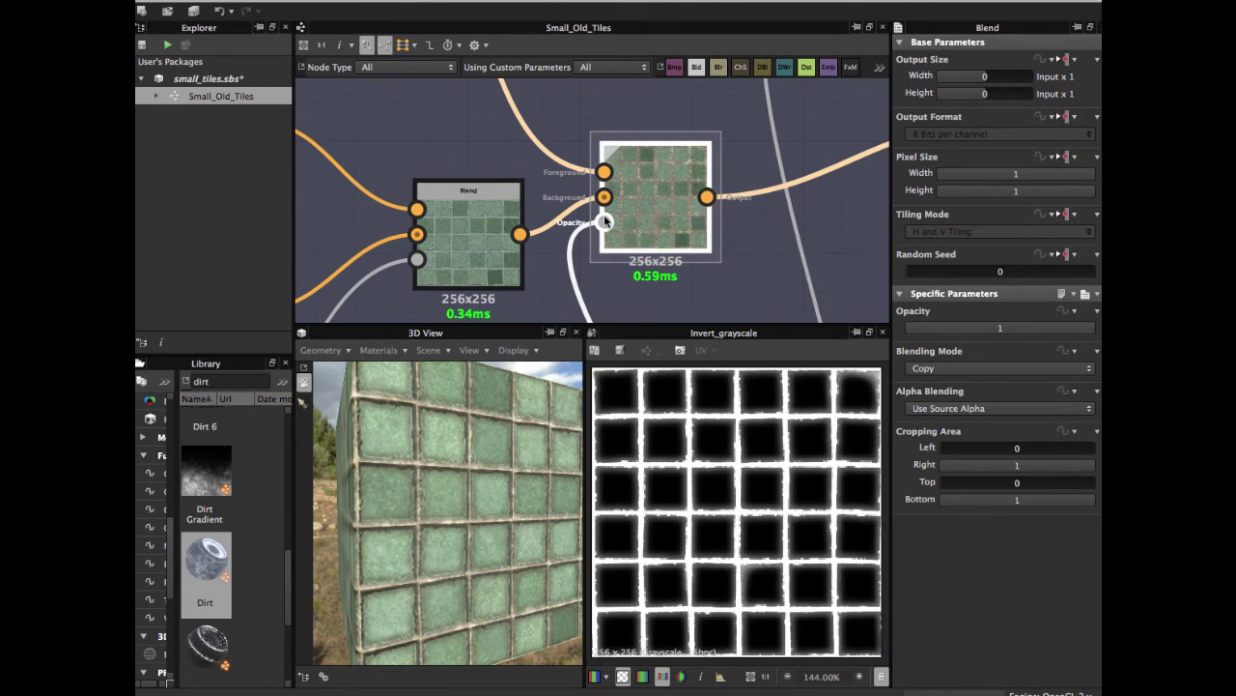
Trace the opacity mask back to the Ambient Occlusion node and examine its preview, spreading and levels settings.
{"action": "scroll", "coordinate": [605, 222], "scroll_direction": "down", "scroll_amount": 3}
{"action": "middle_click_drag", "start_coordinate": [605, 227], "coordinate": [616, 69]}
{"action": "middle_click_drag", "start_coordinate": [680, 232], "coordinate": [601, 103]}
{"action": "middle_click_drag", "start_coordinate": [666, 272], "coordinate": [592, 71]}
{"action": "middle_click_drag", "start_coordinate": [651, 266], "coordinate": [665, 293]}
{"action": "middle_click_drag", "start_coordinate": [556, 157], "coordinate": [570, 195]}
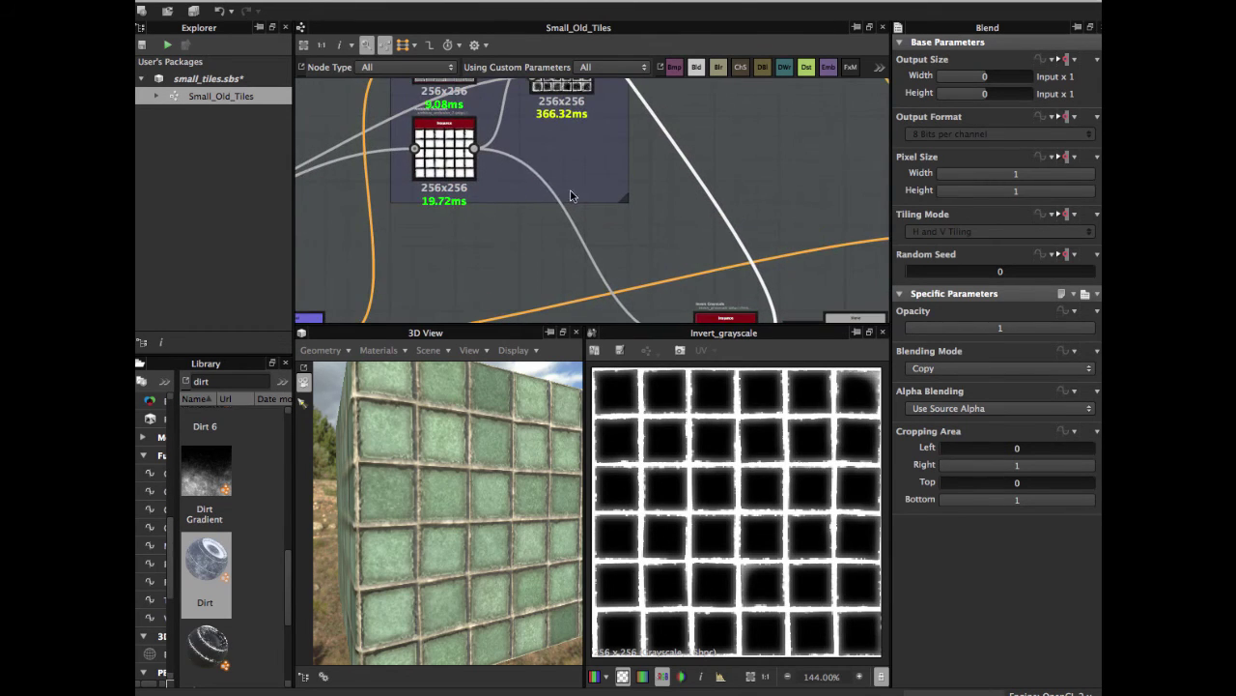
{"action": "middle_click_drag", "start_coordinate": [494, 189], "coordinate": [571, 206]}
{"action": "scroll", "coordinate": [571, 207], "scroll_direction": "up", "scroll_amount": 3}
{"action": "middle_click_drag", "start_coordinate": [503, 134], "coordinate": [516, 278]}
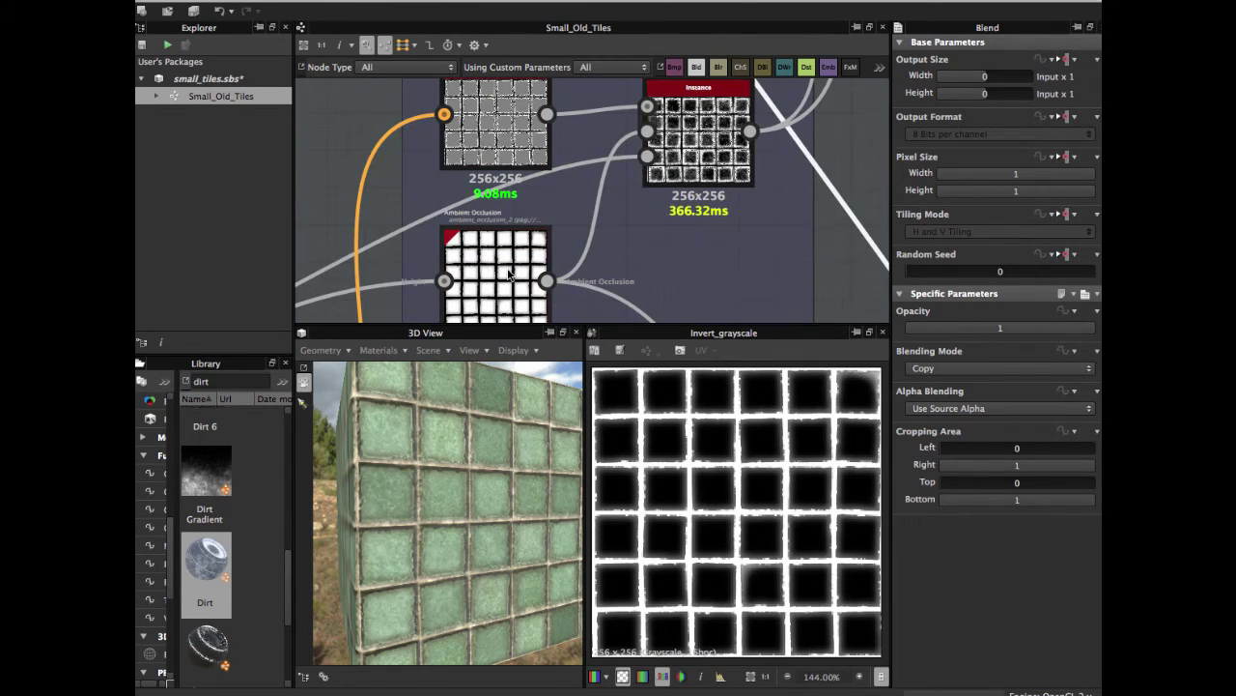
{"action": "left_click", "coordinate": [509, 274]}
{"action": "double_click", "coordinate": [509, 273]}
Follow the Ambient Occlusion output to the Invert Grayscale node and examine its preview and Invert setting.
{"action": "middle_click_drag", "start_coordinate": [582, 213], "coordinate": [473, 93]}
{"action": "middle_click_drag", "start_coordinate": [602, 232], "coordinate": [507, 107]}
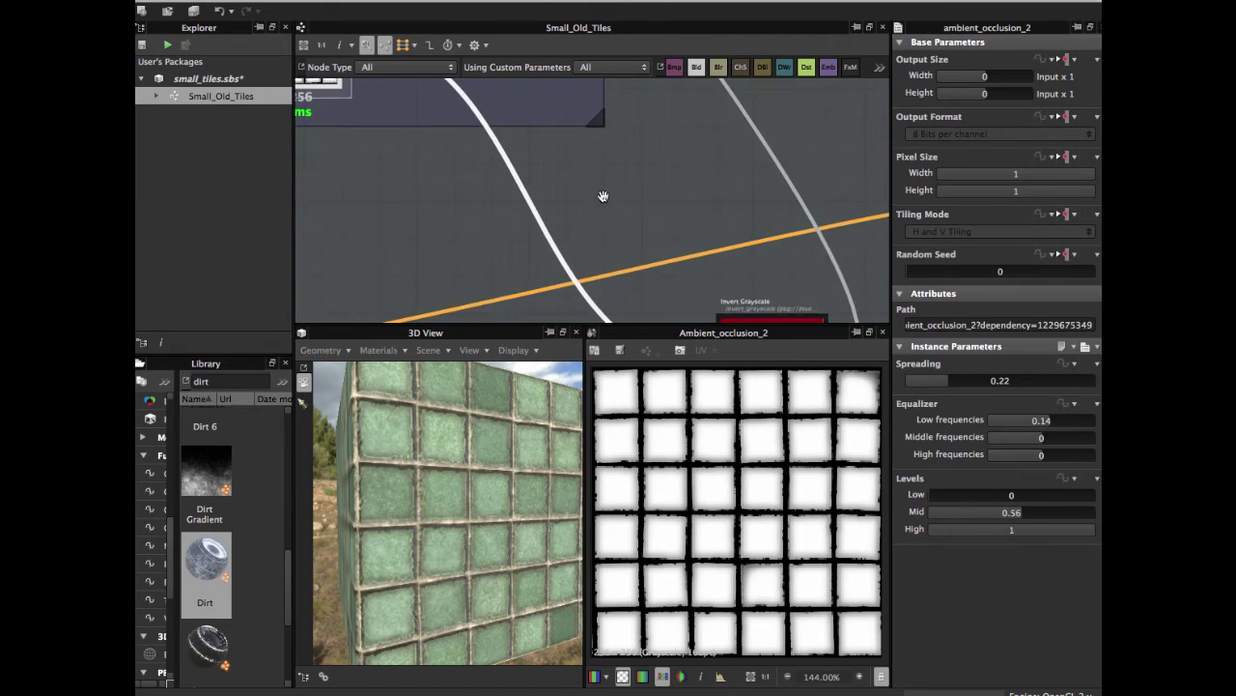
{"action": "middle_click_drag", "start_coordinate": [601, 196], "coordinate": [533, 68]}
{"action": "double_click", "coordinate": [712, 240]}
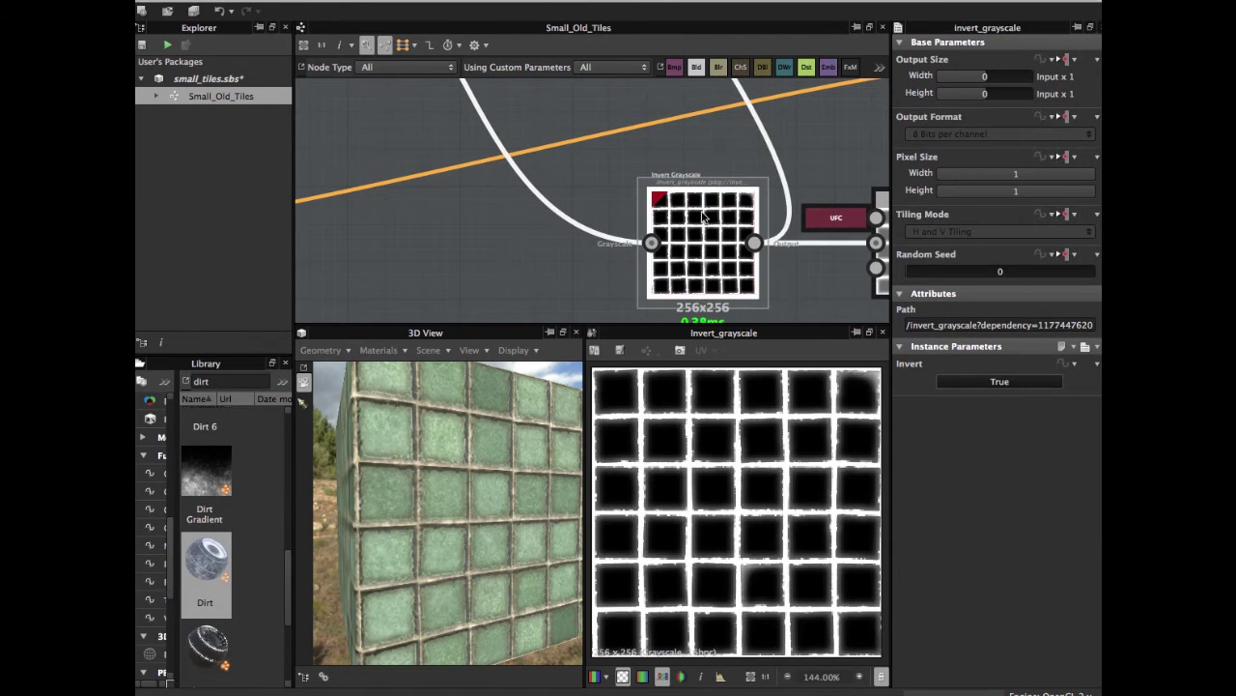
{"action": "middle_click_drag", "start_coordinate": [704, 218], "coordinate": [632, 204]}
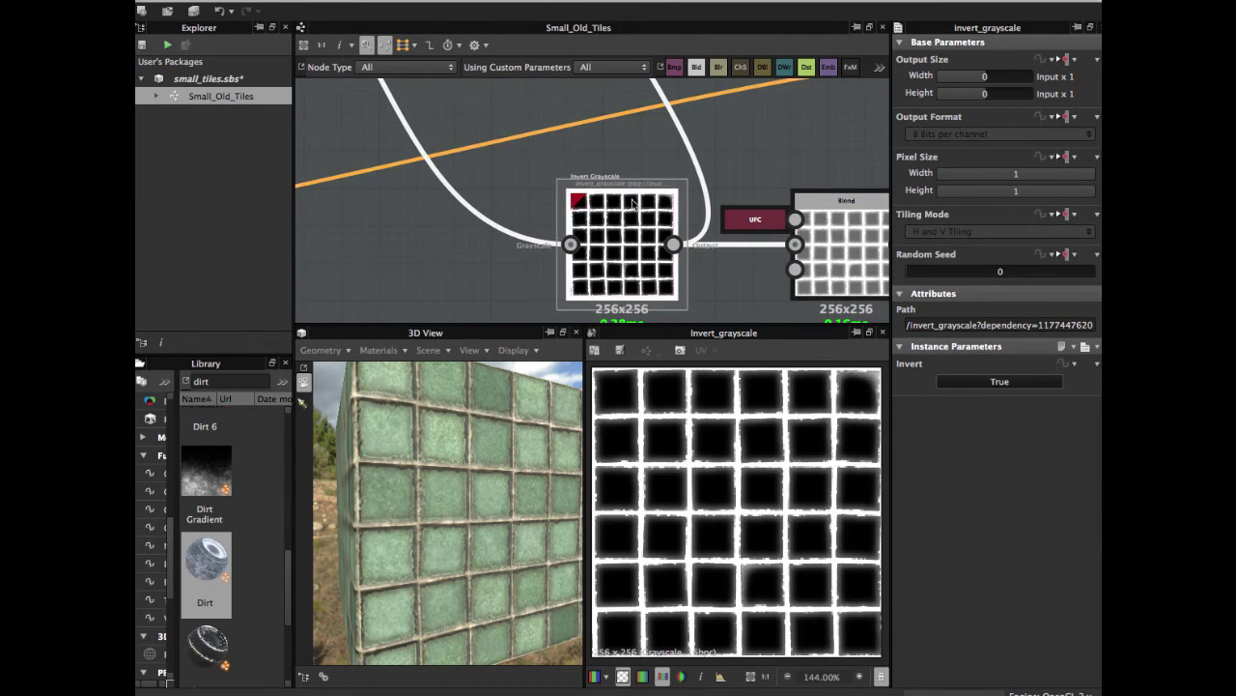
Follow the inverted mask up to the Copy-mode Blend node in the Color frame and preview that node again.
{"action": "scroll", "coordinate": [599, 193], "scroll_direction": "up", "scroll_amount": 10}
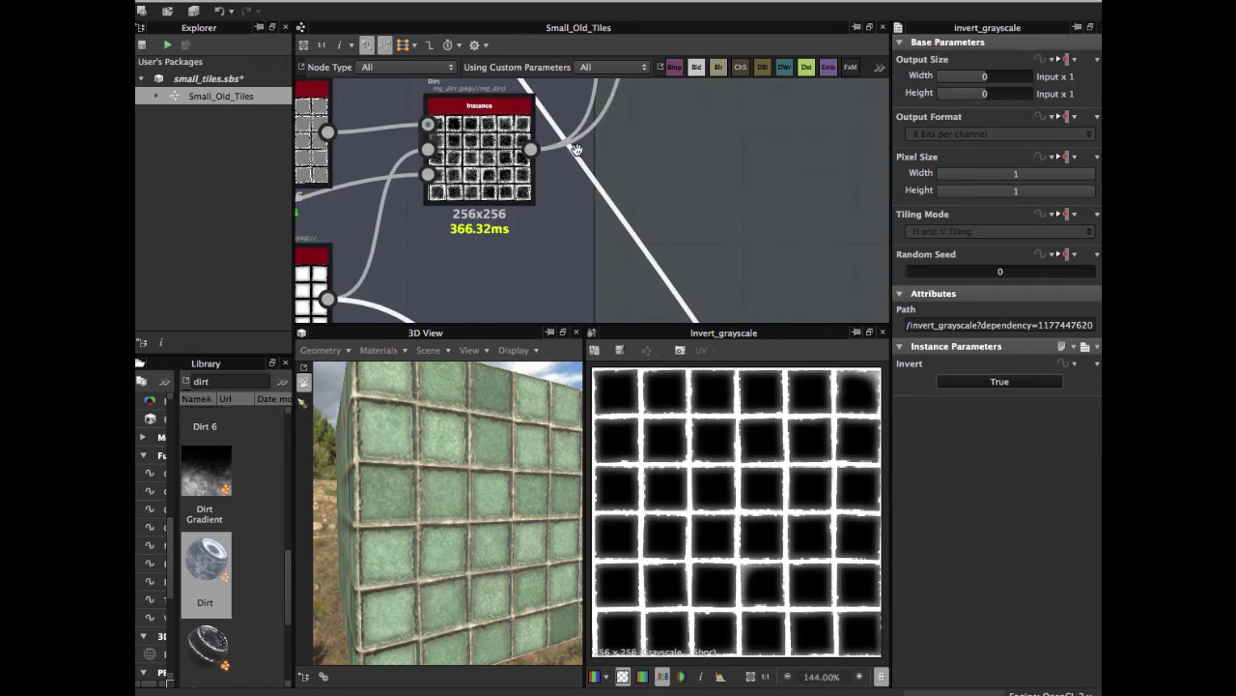
{"action": "scroll", "coordinate": [575, 149], "scroll_direction": "up", "scroll_amount": 15}
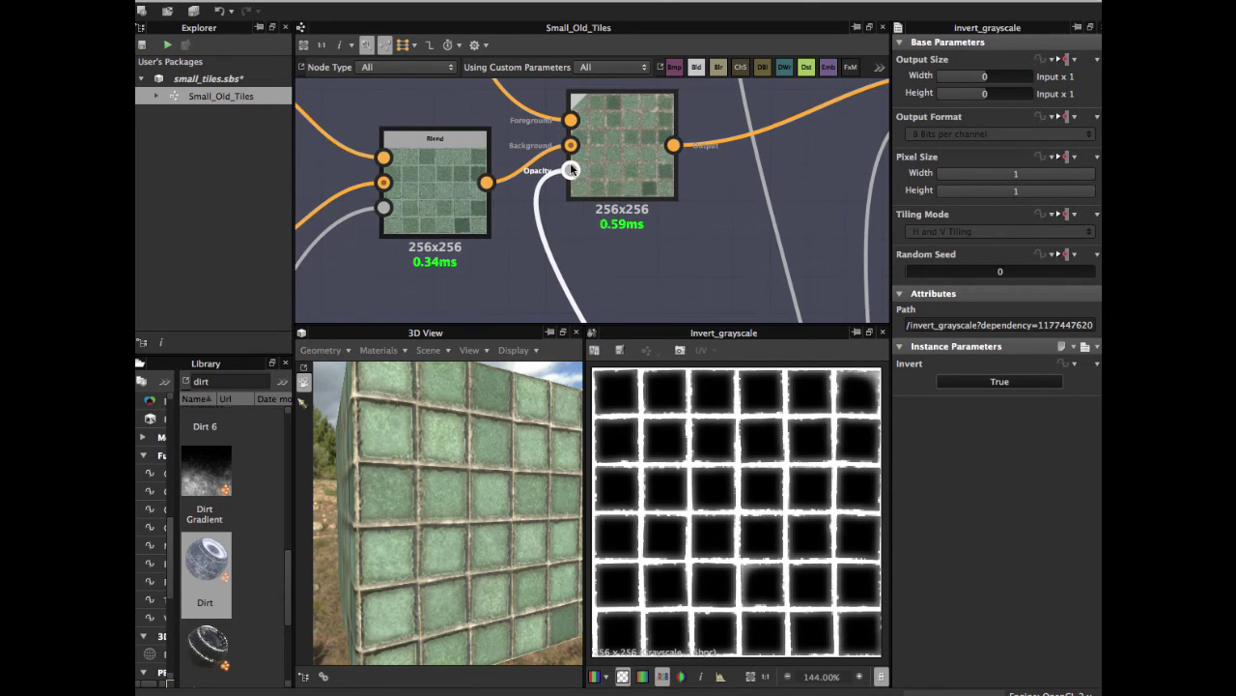
{"action": "left_click", "coordinate": [573, 170]}
{"action": "double_click", "coordinate": [633, 154]}
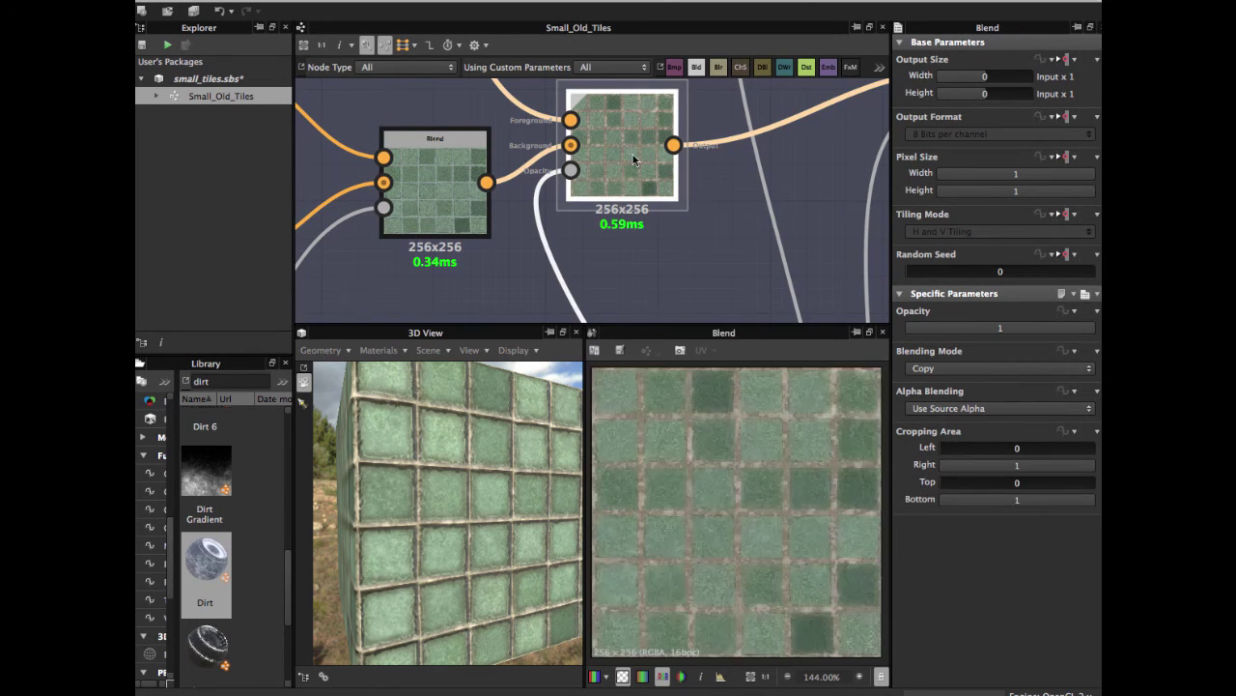
Compare the Copy-mode Blend node's Opacity input mask with its blended result up close.
{"action": "scroll", "coordinate": [633, 154], "scroll_direction": "up", "scroll_amount": 5}
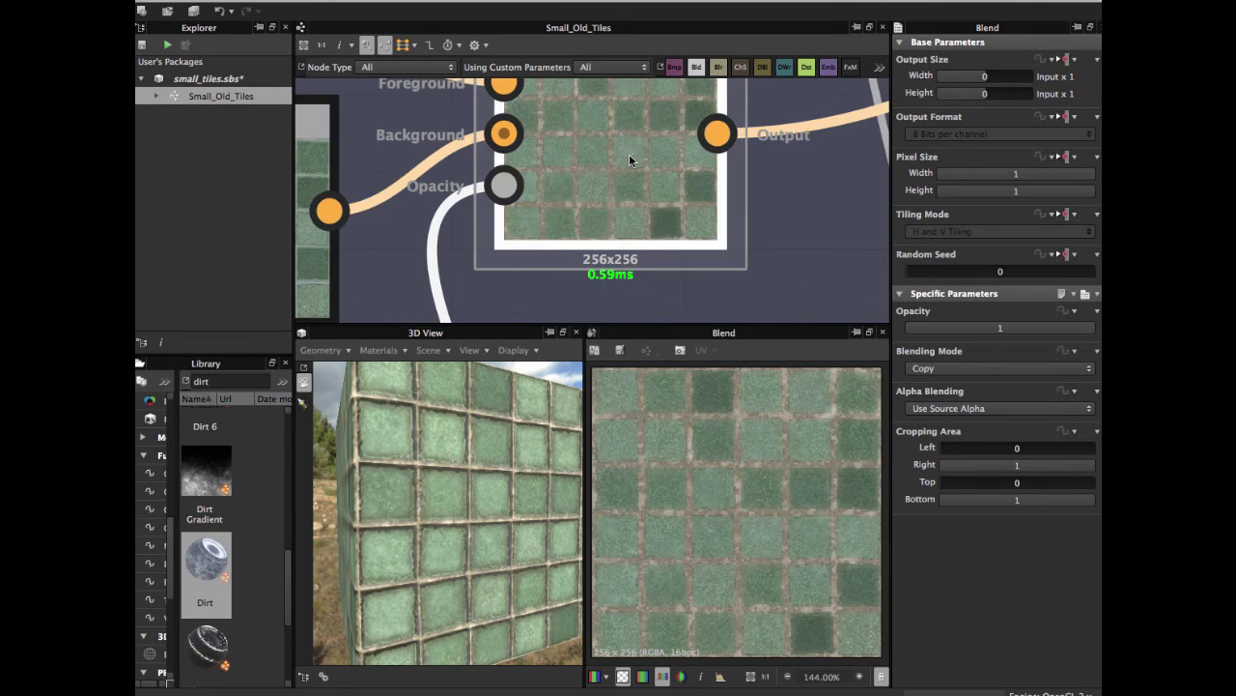
{"action": "double_click", "coordinate": [505, 182]}
{"action": "middle_click_drag", "start_coordinate": [594, 182], "coordinate": [563, 193]}
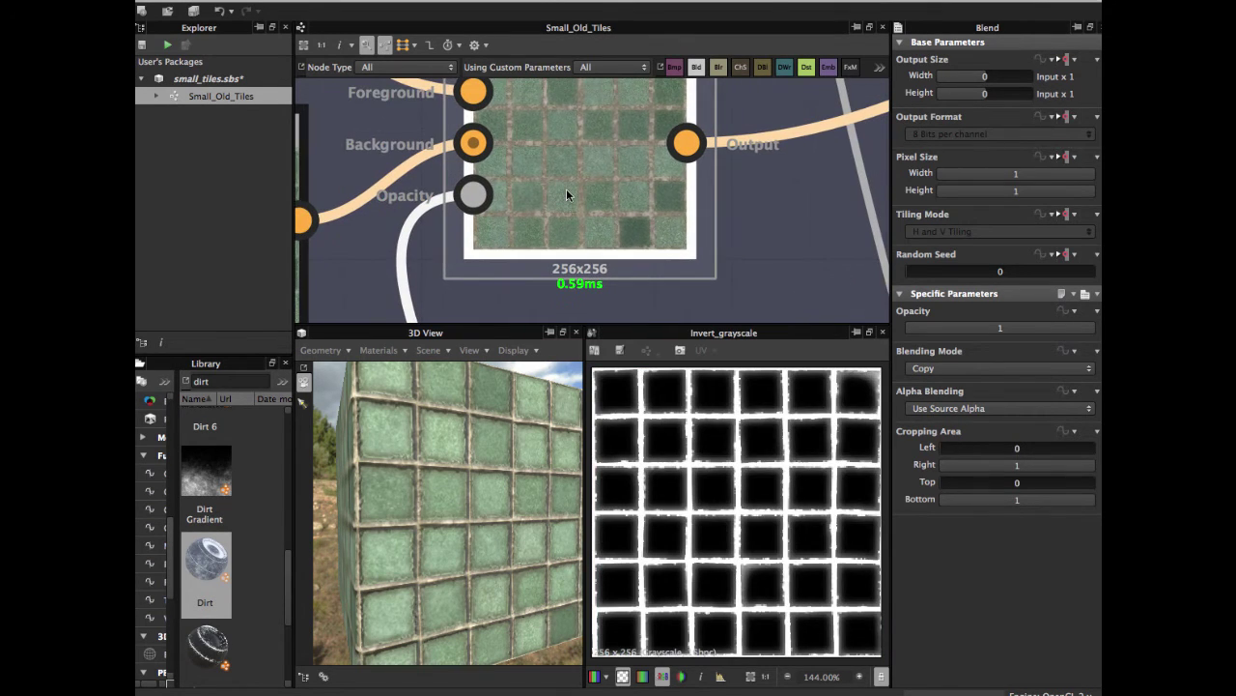
{"action": "double_click", "coordinate": [566, 188]}
{"action": "scroll", "coordinate": [566, 189], "scroll_direction": "up", "scroll_amount": 2}
{"action": "scroll", "coordinate": [566, 192], "scroll_direction": "down", "scroll_amount": 7}
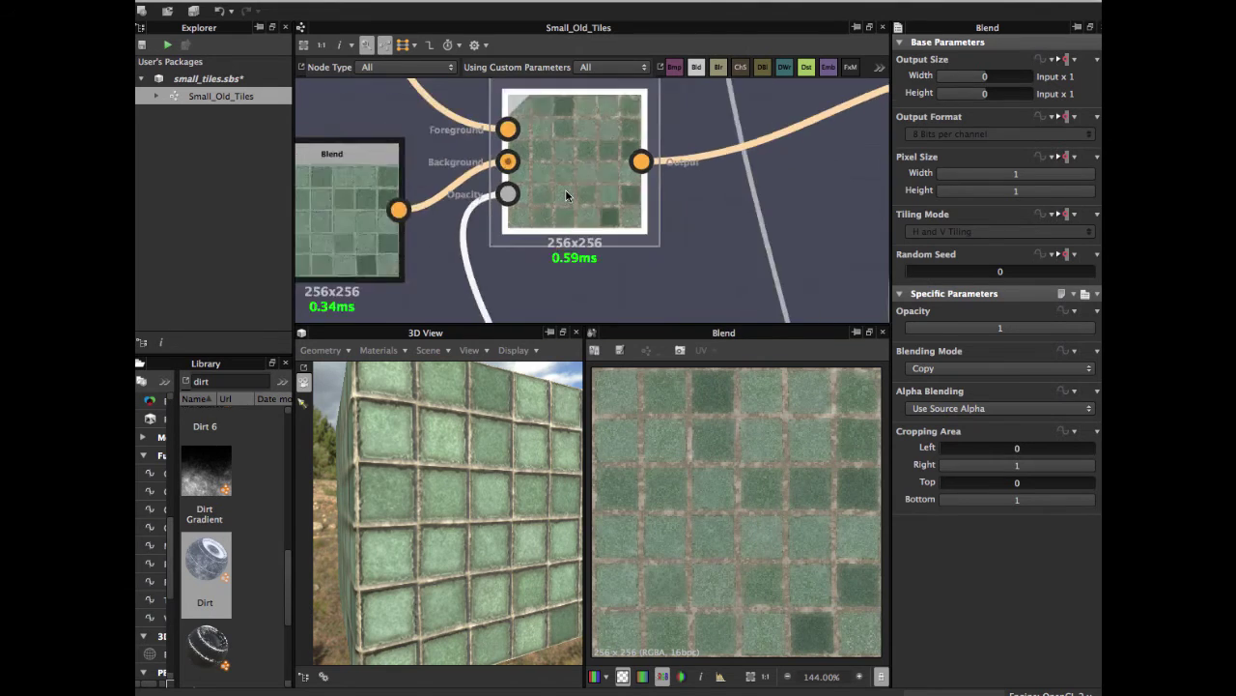
Preview the dirt Gradient Map in the Color frame, examine its gradient, and view the tiles from another angle in 3D.
{"action": "middle_click_drag", "start_coordinate": [567, 192], "coordinate": [539, 237]}
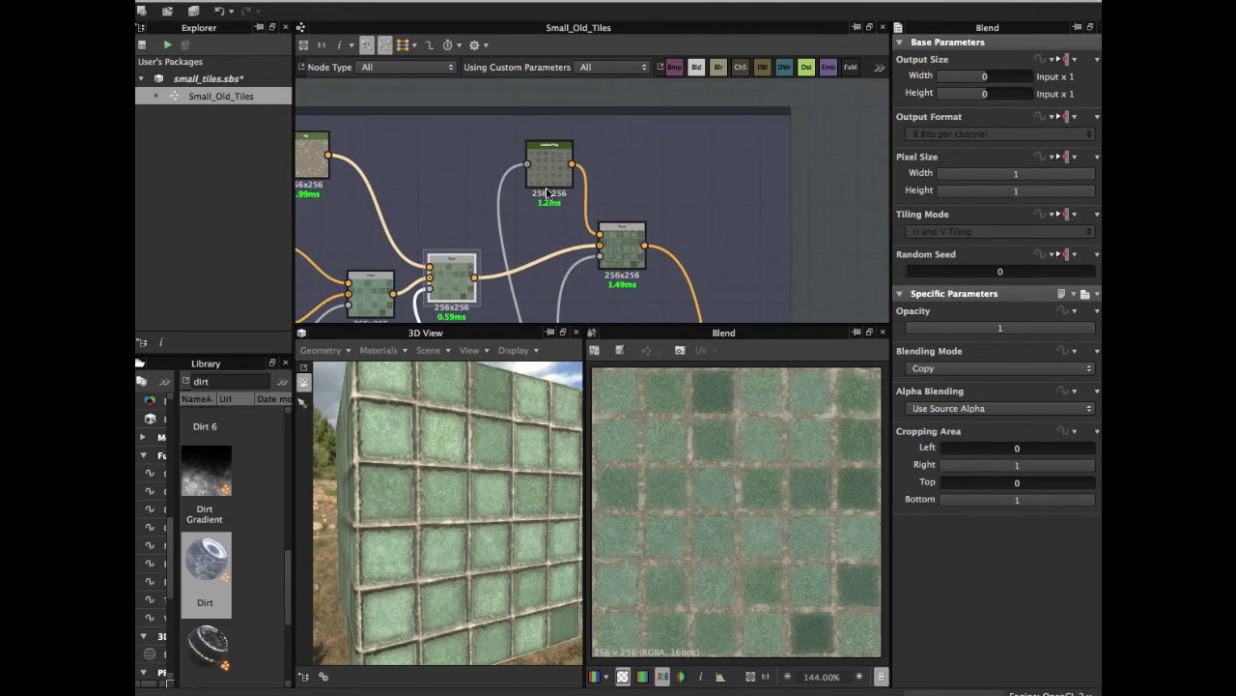
{"action": "scroll", "coordinate": [539, 236], "scroll_direction": "up", "scroll_amount": 3}
{"action": "double_click", "coordinate": [556, 124]}
{"action": "scroll", "coordinate": [535, 184], "scroll_direction": "down", "scroll_amount": 2}
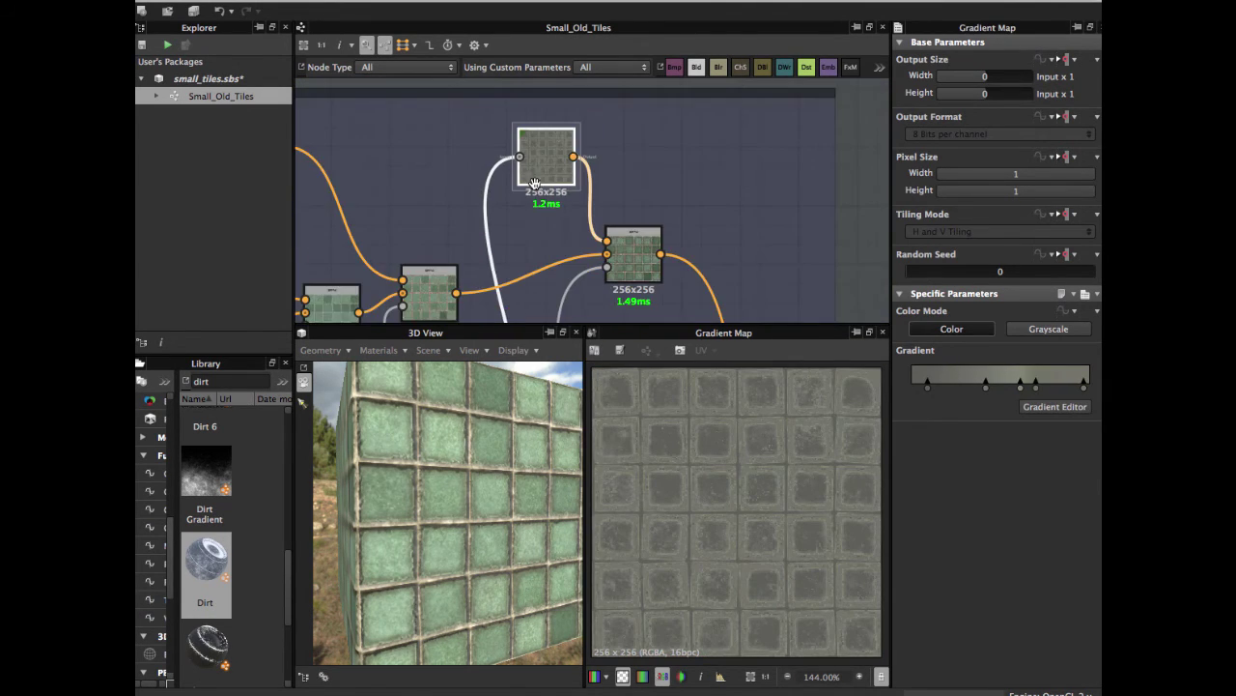
{"action": "middle_click_drag", "start_coordinate": [535, 183], "coordinate": [554, 230]}
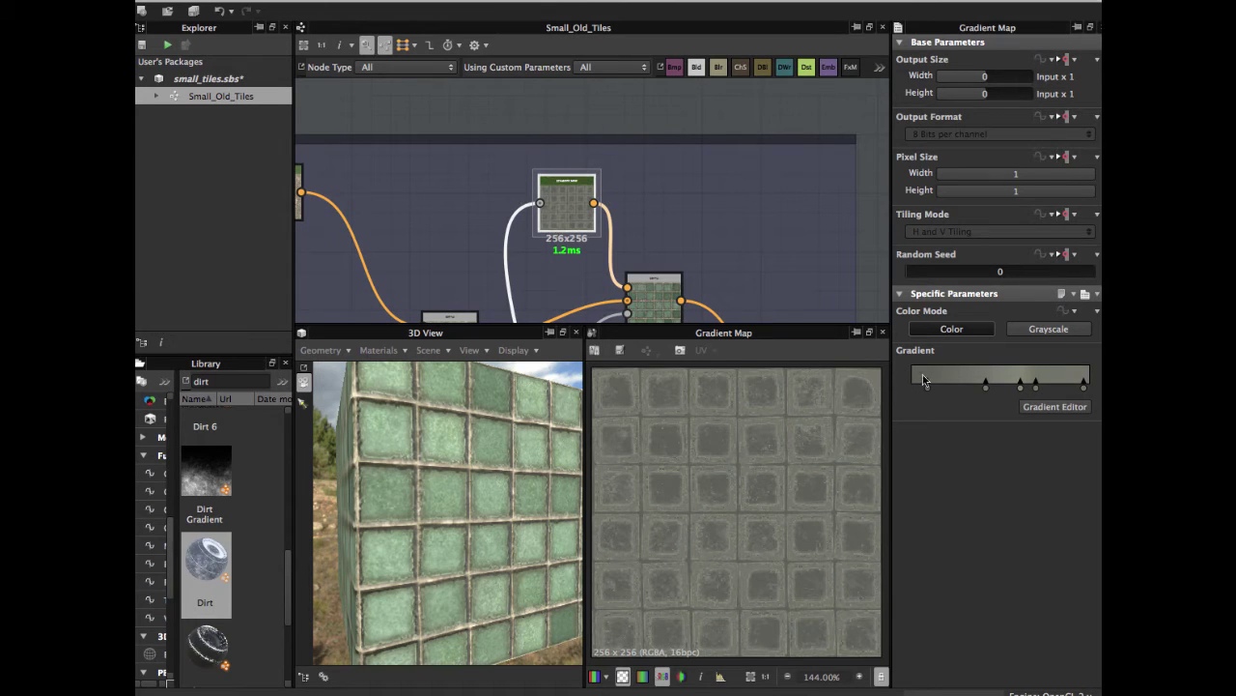
{"action": "middle_click_drag", "start_coordinate": [620, 263], "coordinate": [619, 216]}
{"action": "left_click_drag", "start_coordinate": [487, 440], "coordinate": [461, 441]}
{"action": "scroll", "coordinate": [560, 195], "scroll_direction": "down", "scroll_amount": 2}
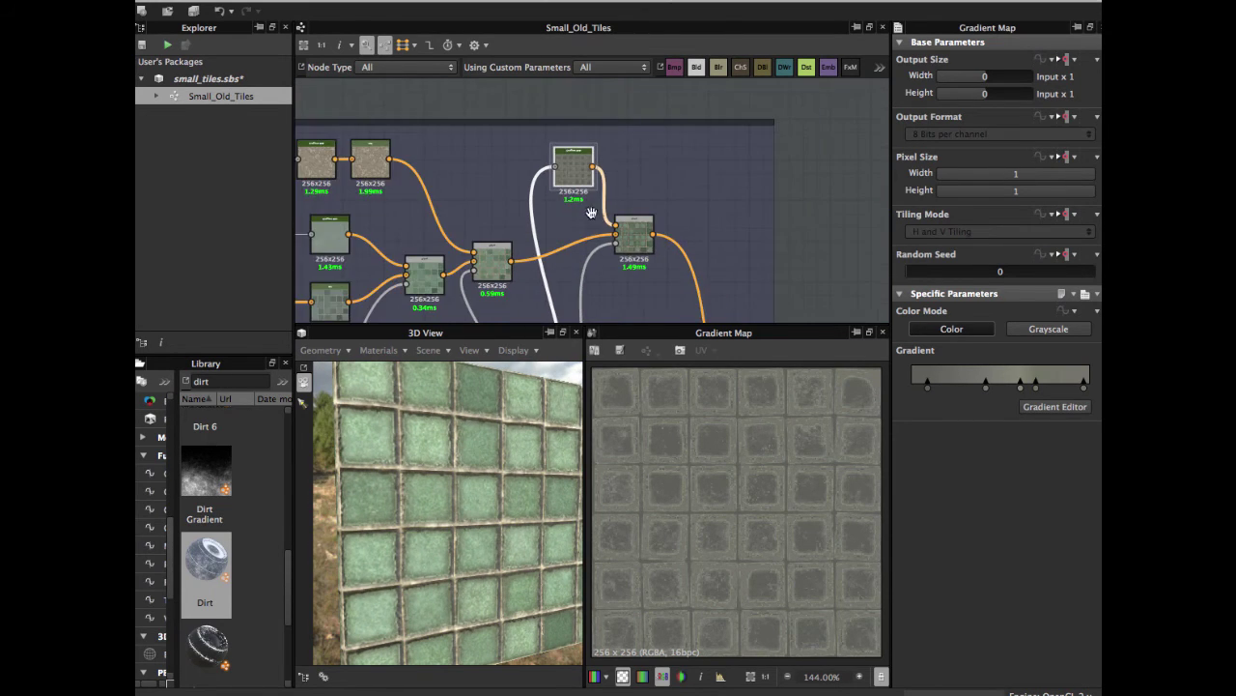
Preview the last Blend node in the Color frame and examine its opacity, Multiply blending mode and alpha blending settings.
{"action": "scroll", "coordinate": [560, 195], "scroll_direction": "up", "scroll_amount": 1}
{"action": "left_click", "coordinate": [587, 211]}
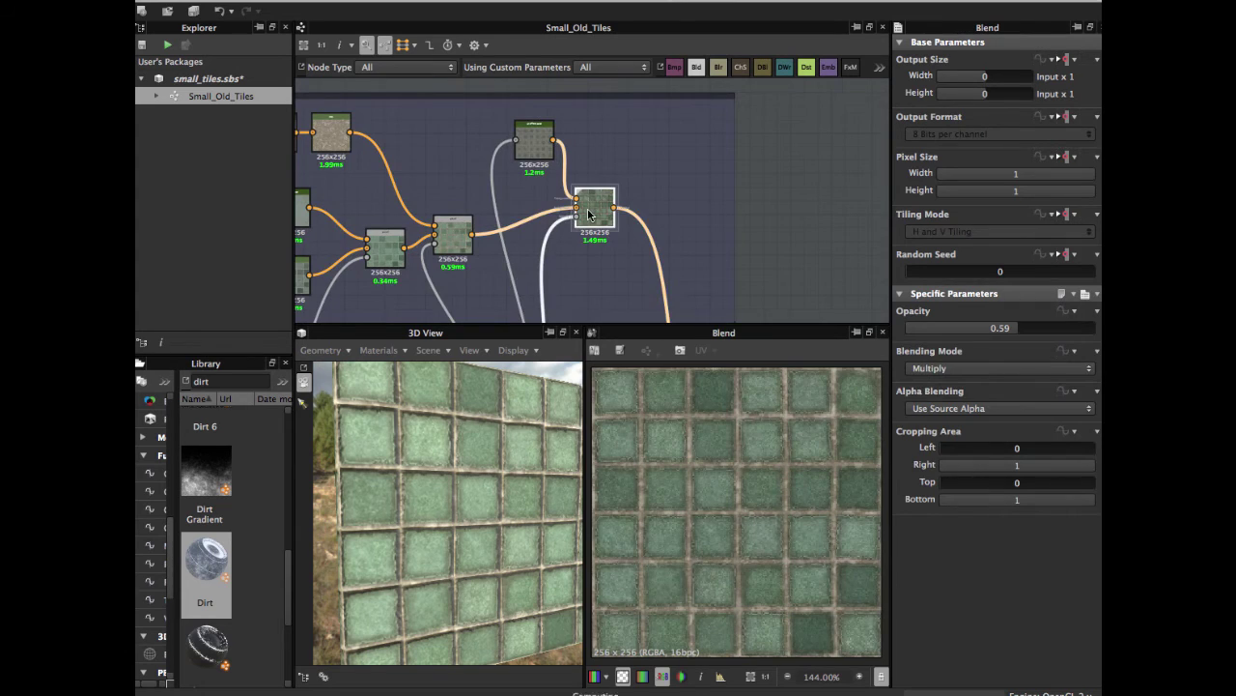
{"action": "scroll", "coordinate": [587, 211], "scroll_direction": "up", "scroll_amount": 3}
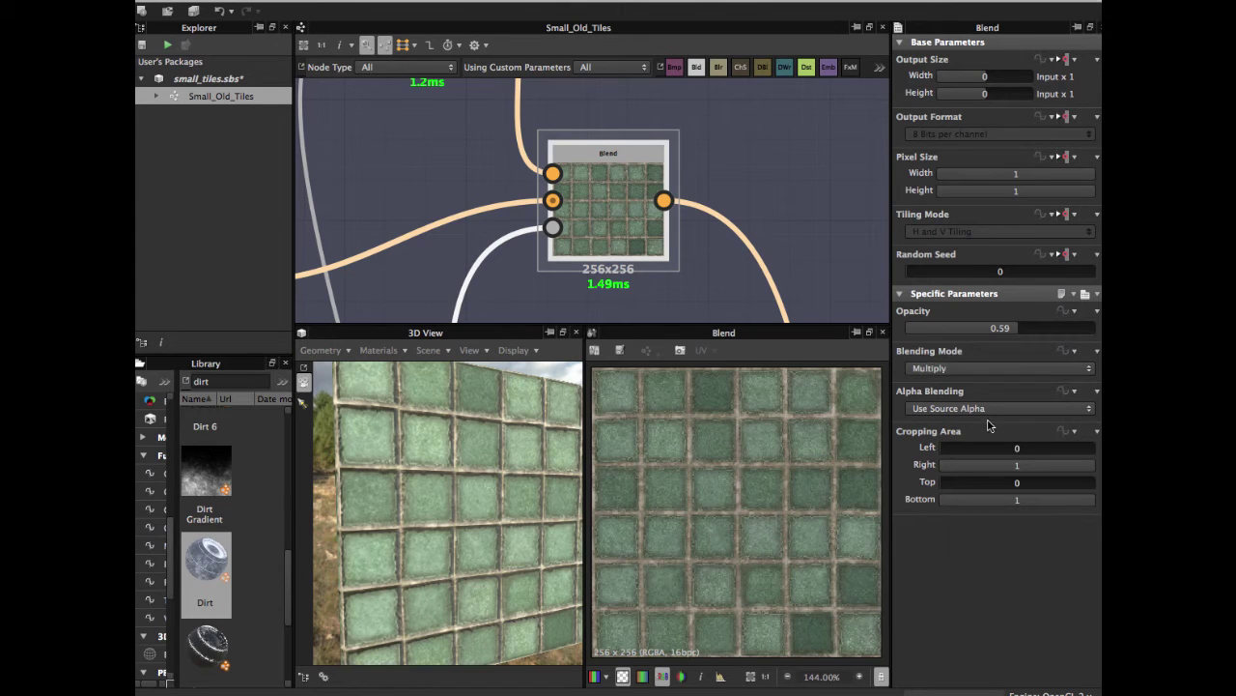
{"action": "scroll", "coordinate": [618, 192], "scroll_direction": "down", "scroll_amount": 2}
Preview the Multiply Blend's Opacity input, trace it to the Dirt node, and examine that node's instance parameters.
{"action": "double_click", "coordinate": [594, 186]}
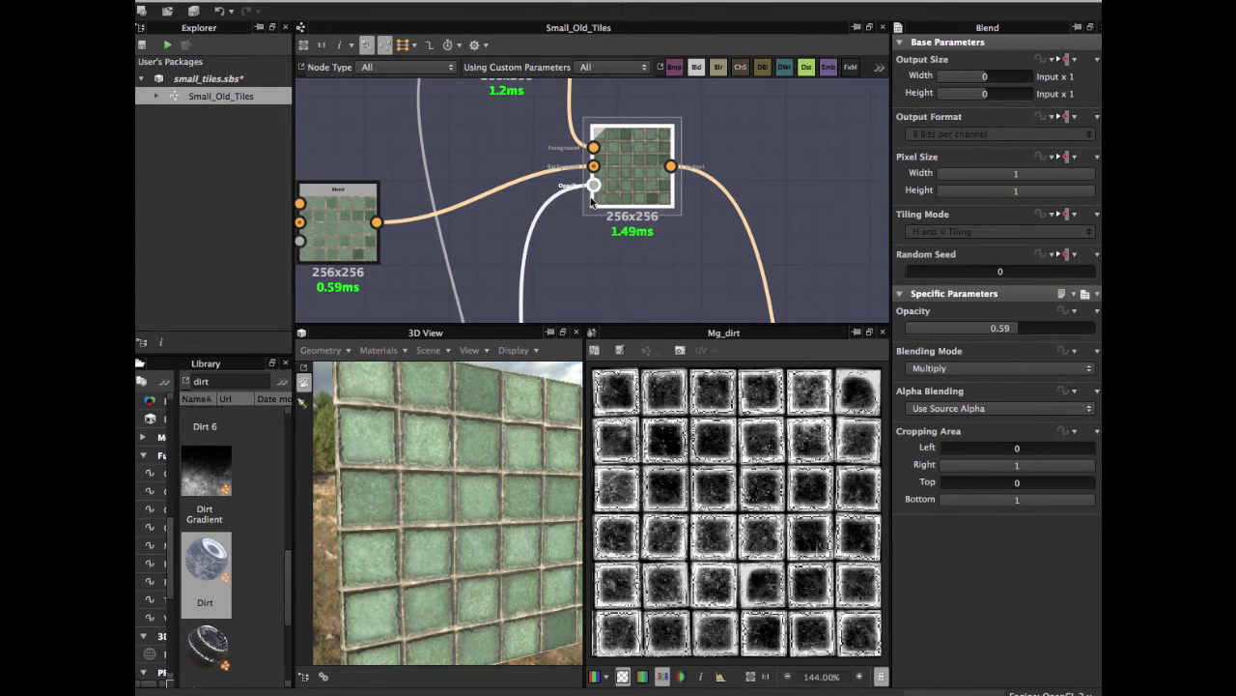
{"action": "middle_click_drag", "start_coordinate": [608, 251], "coordinate": [630, 41]}
{"action": "middle_click_drag", "start_coordinate": [625, 311], "coordinate": [728, 140]}
{"action": "scroll", "coordinate": [598, 212], "scroll_direction": "up", "scroll_amount": 4}
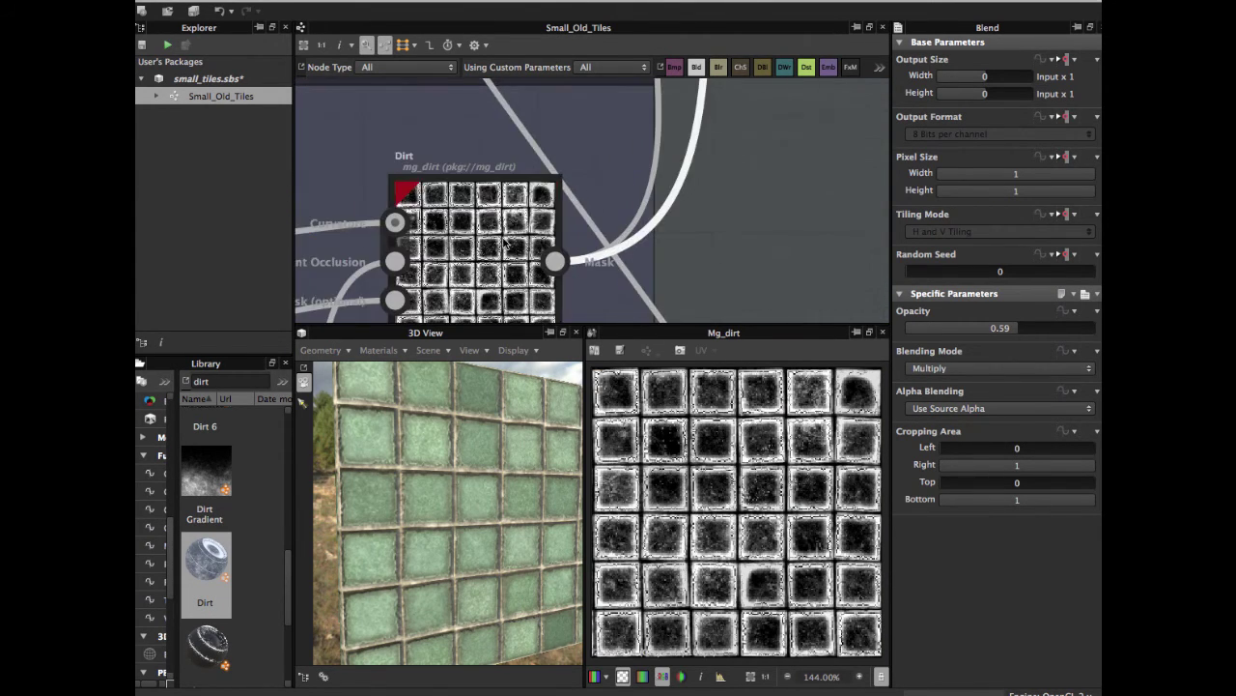
{"action": "left_click", "coordinate": [503, 245]}
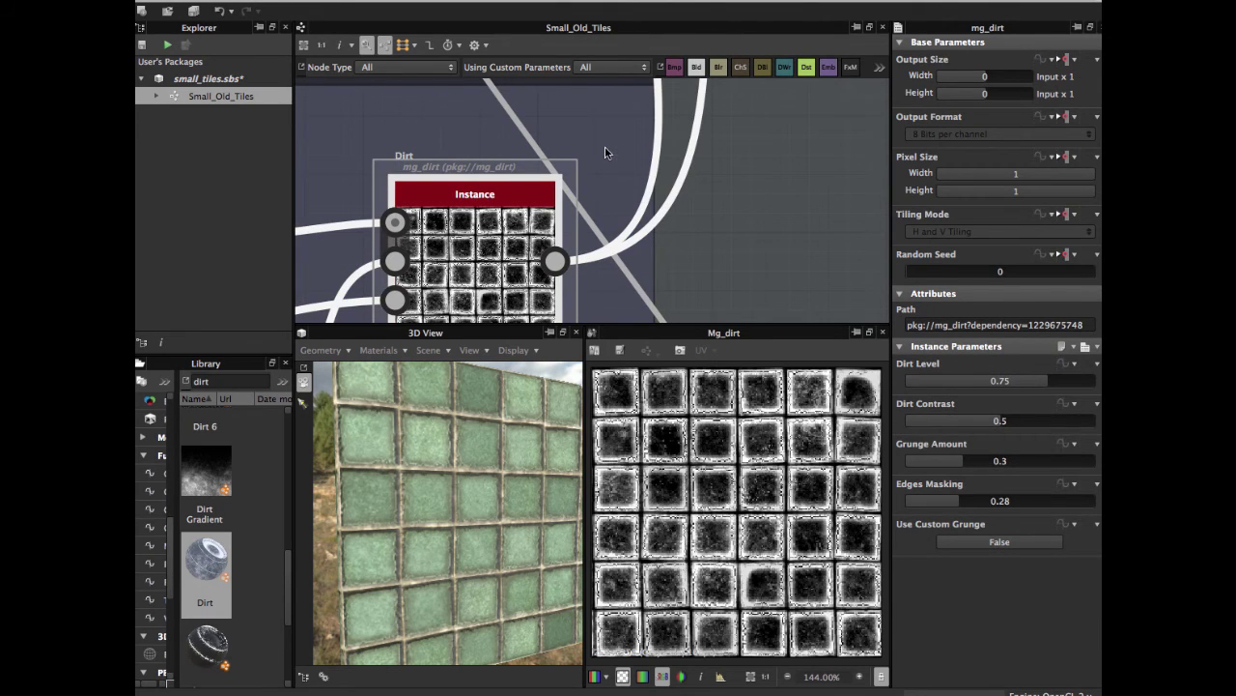
Return from the Dirt node to the Color frame and preview the Multiply Blend node again.
{"action": "scroll", "coordinate": [606, 151], "scroll_direction": "down", "scroll_amount": 3}
{"action": "middle_click_drag", "start_coordinate": [605, 83], "coordinate": [601, 227]}
{"action": "middle_click_drag", "start_coordinate": [599, 129], "coordinate": [586, 251]}
{"action": "middle_click_drag", "start_coordinate": [632, 141], "coordinate": [578, 250]}
{"action": "middle_click_drag", "start_coordinate": [595, 162], "coordinate": [526, 191]}
{"action": "double_click", "coordinate": [675, 132]}
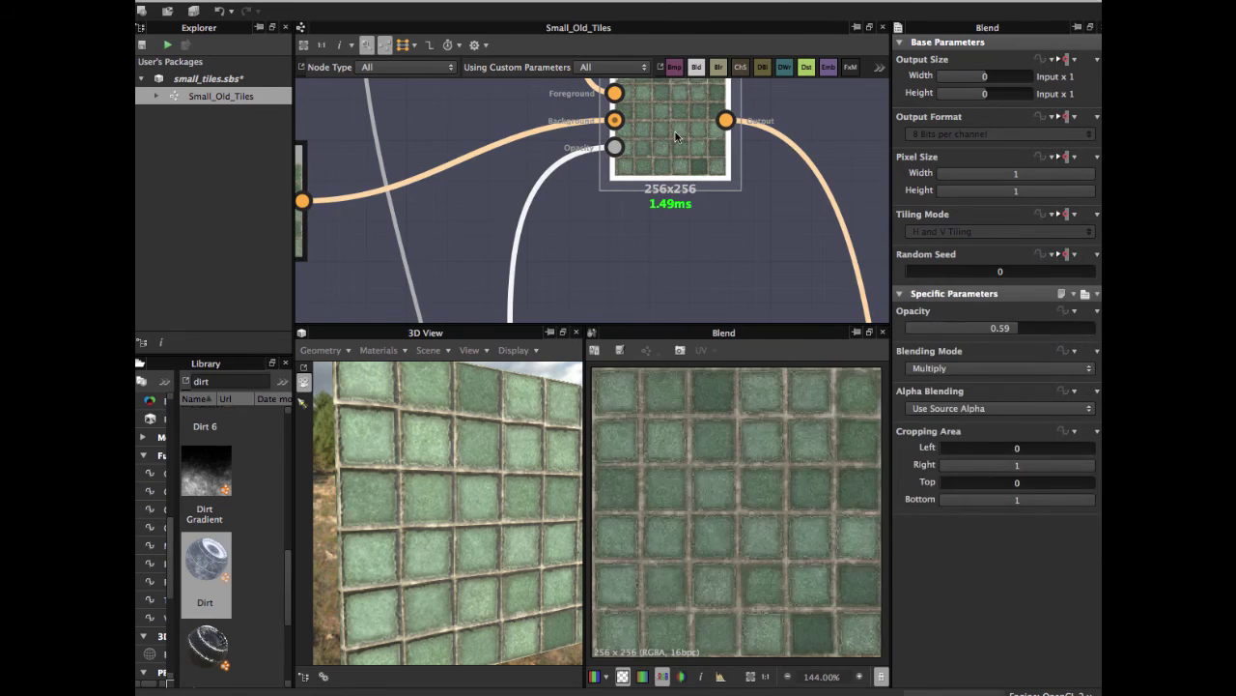
Follow the Multiply Blend node's output connection to the Base Color output node.
{"action": "scroll", "coordinate": [676, 131], "scroll_direction": "down", "scroll_amount": 2}
{"action": "scroll", "coordinate": [633, 95], "scroll_direction": "up", "scroll_amount": 5}
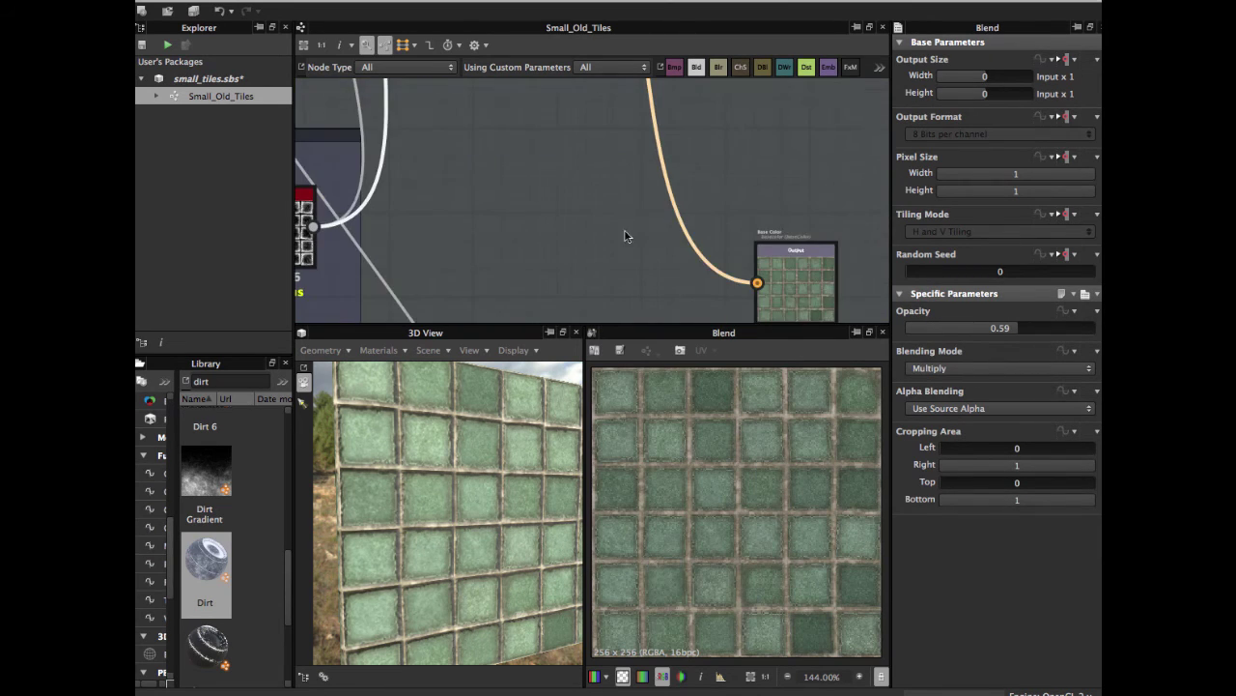
{"action": "scroll", "coordinate": [625, 236], "scroll_direction": "down", "scroll_amount": 2}
{"action": "left_click", "coordinate": [763, 155]}
{"action": "middle_click_drag", "start_coordinate": [764, 155], "coordinate": [707, 147]}
Preview the Roughness output node and examine its attributes and the nodes feeding it.
{"action": "middle_click_drag", "start_coordinate": [703, 256], "coordinate": [638, 65]}
{"action": "double_click", "coordinate": [681, 254]}
{"action": "middle_click_drag", "start_coordinate": [662, 177], "coordinate": [664, 129]}
{"action": "double_click", "coordinate": [710, 221]}
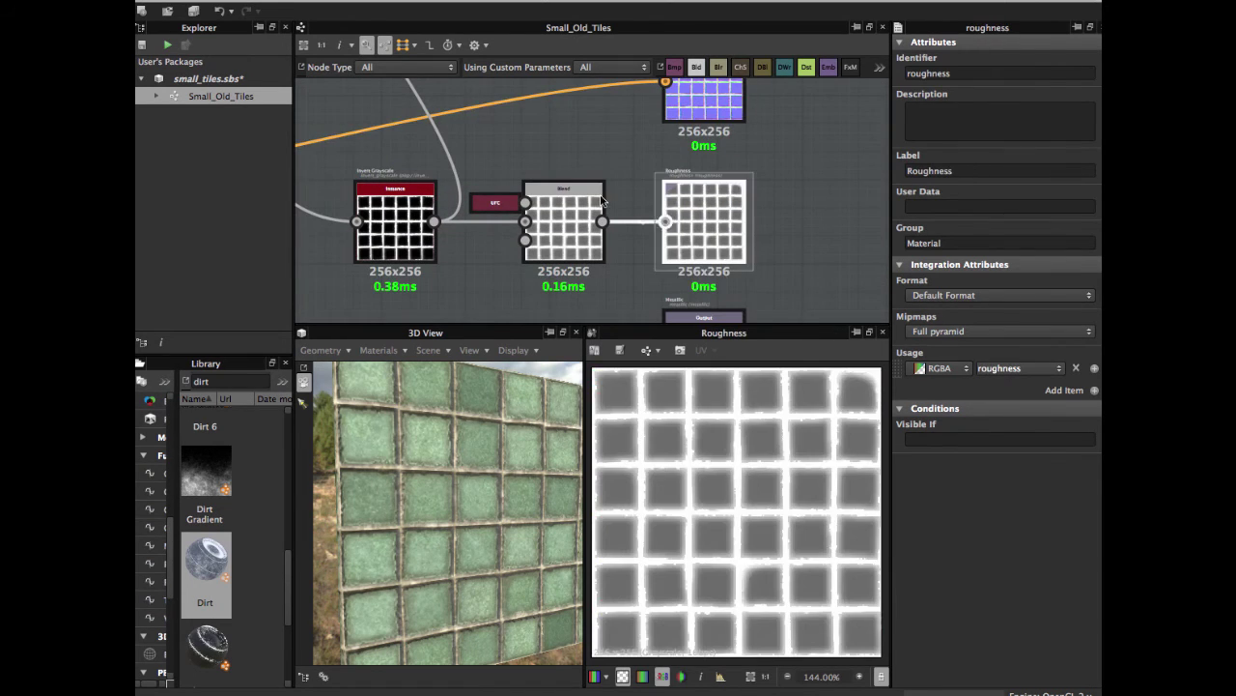
{"action": "middle_click_drag", "start_coordinate": [536, 188], "coordinate": [640, 182]}
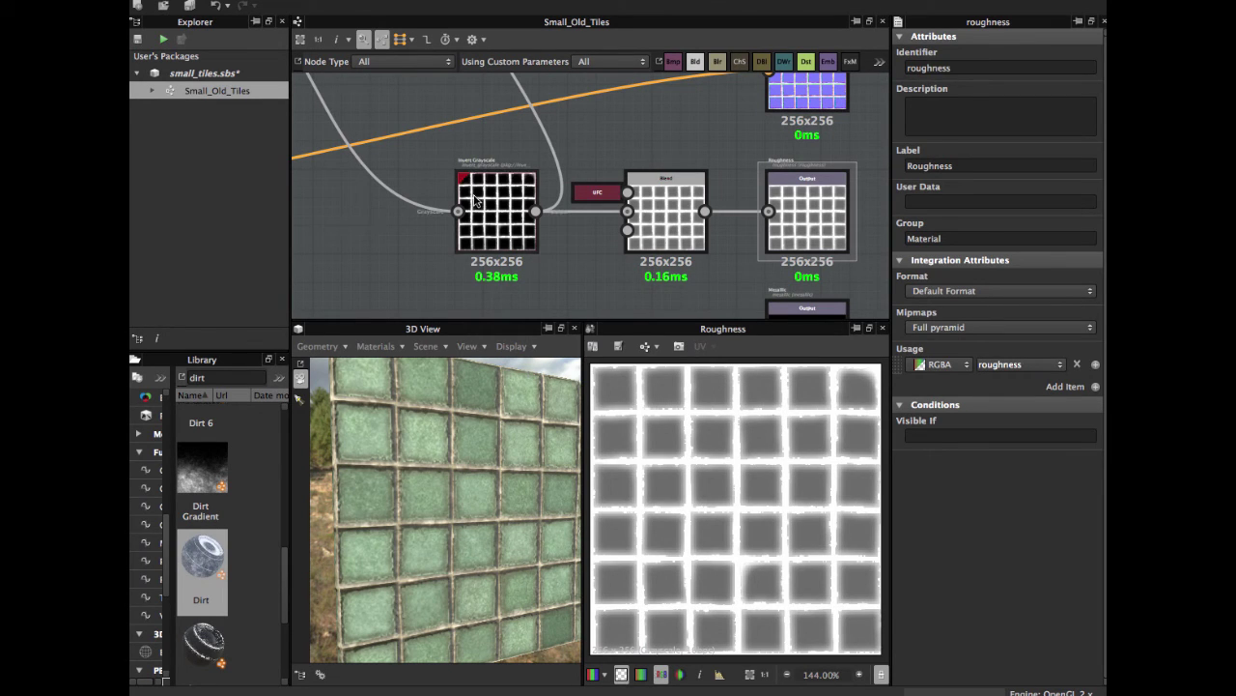
Trace the Invert Grayscale input back to the Ambient Occlusion node, preview that node and examine its spreading, equalizer and levels parameters.
{"action": "middle_click_drag", "start_coordinate": [393, 150], "coordinate": [518, 243]}
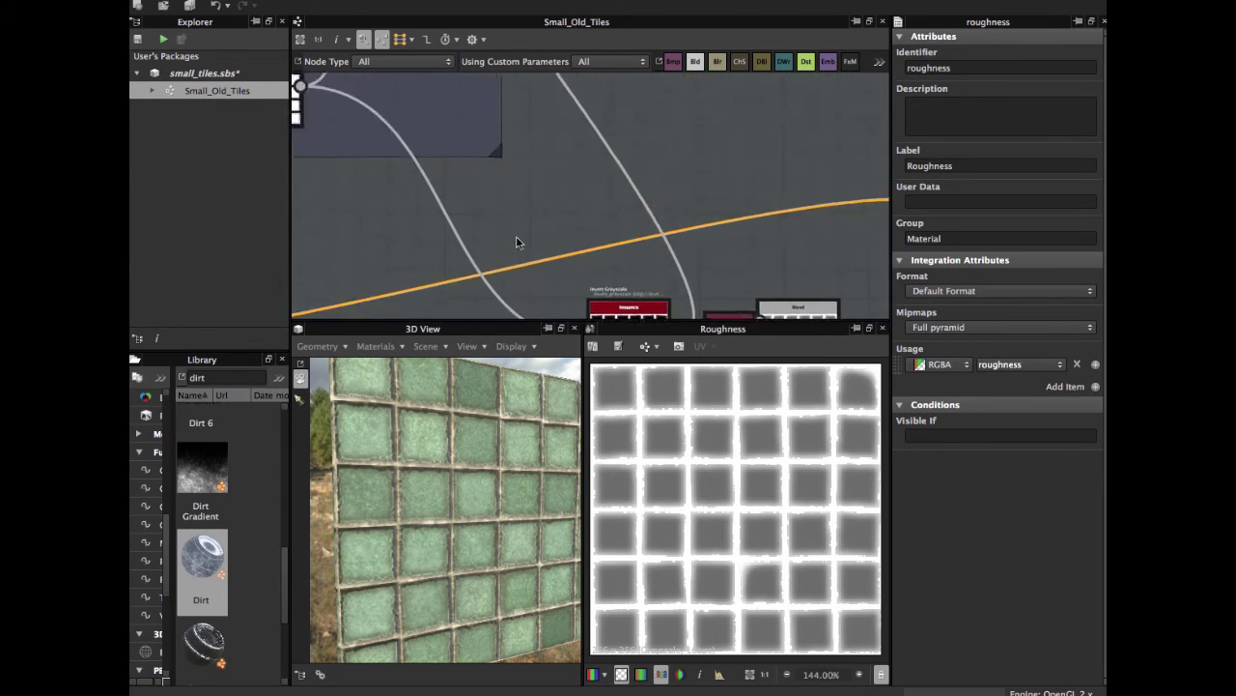
{"action": "scroll", "coordinate": [518, 242], "scroll_direction": "down", "scroll_amount": 5}
{"action": "scroll", "coordinate": [521, 200], "scroll_direction": "up", "scroll_amount": 4}
{"action": "mouse_move", "coordinate": [438, 173]}
{"action": "middle_mouse_down"}
{"action": "mouse_move", "coordinate": [520, 200]}
{"action": "mouse_move", "coordinate": [514, 235]}
{"action": "middle_mouse_up"}
{"action": "middle_click_drag", "start_coordinate": [466, 114], "coordinate": [472, 187]}
{"action": "middle_click_drag", "start_coordinate": [641, 302], "coordinate": [528, 181]}
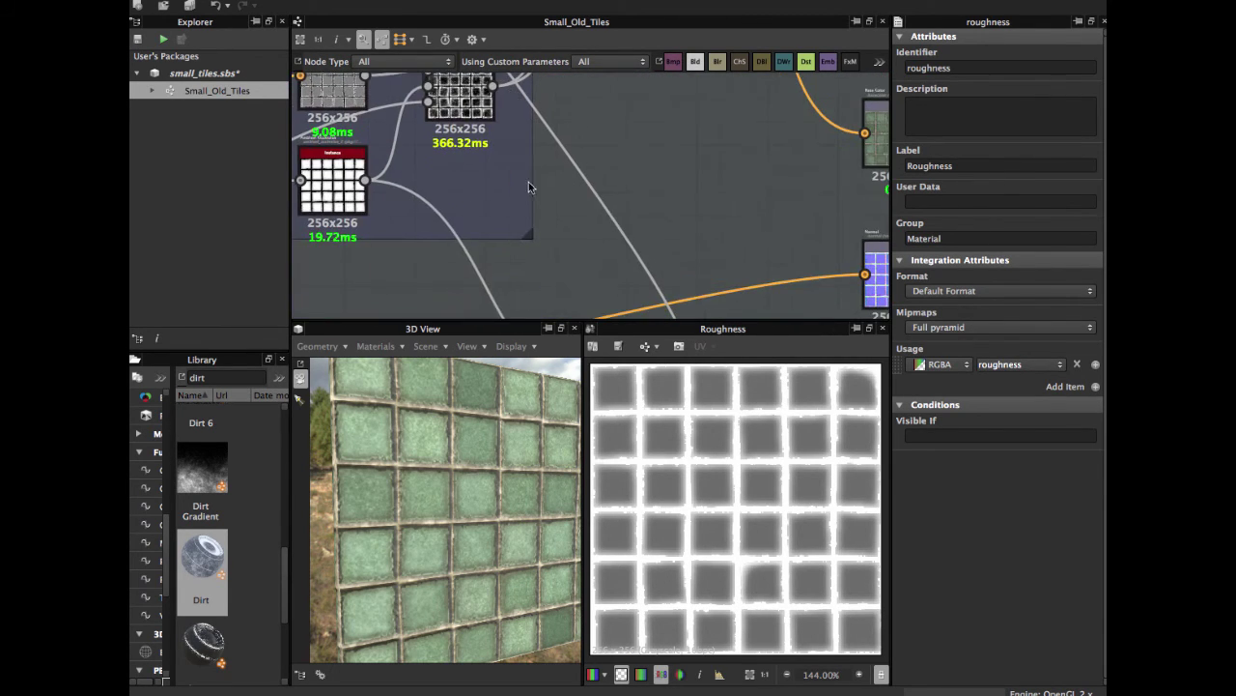
{"action": "scroll", "coordinate": [493, 169], "scroll_direction": "down", "scroll_amount": 8}
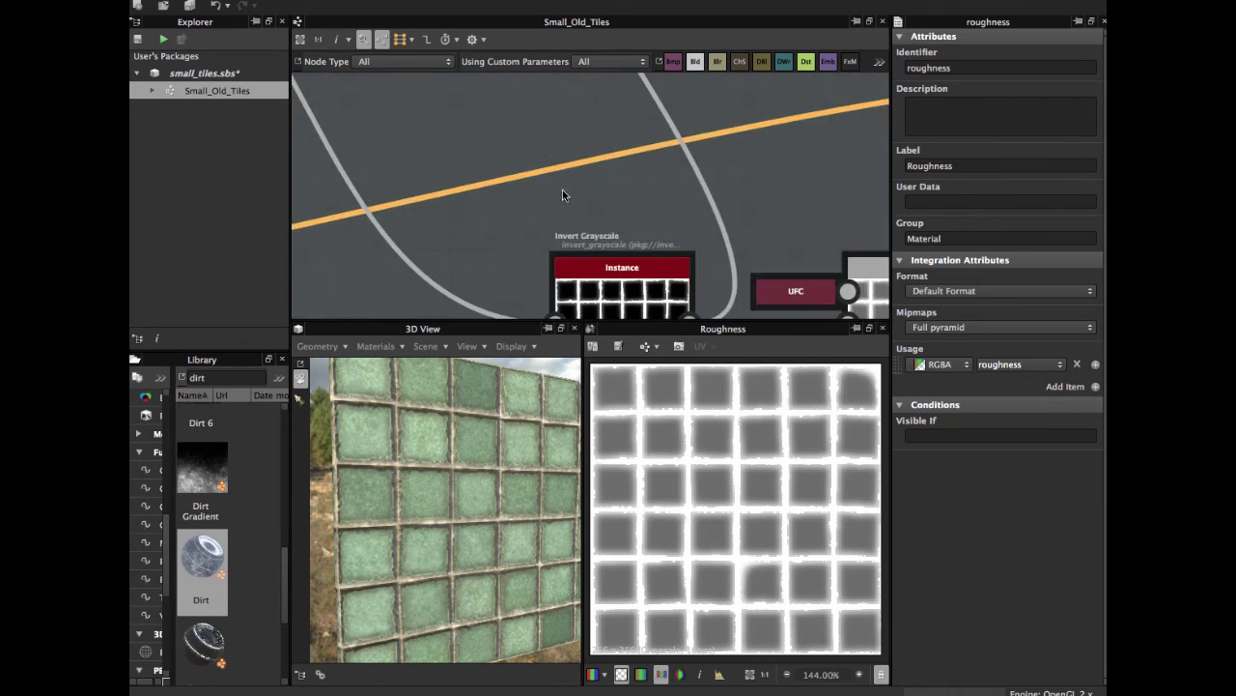
{"action": "scroll", "coordinate": [498, 164], "scroll_direction": "up", "scroll_amount": 10}
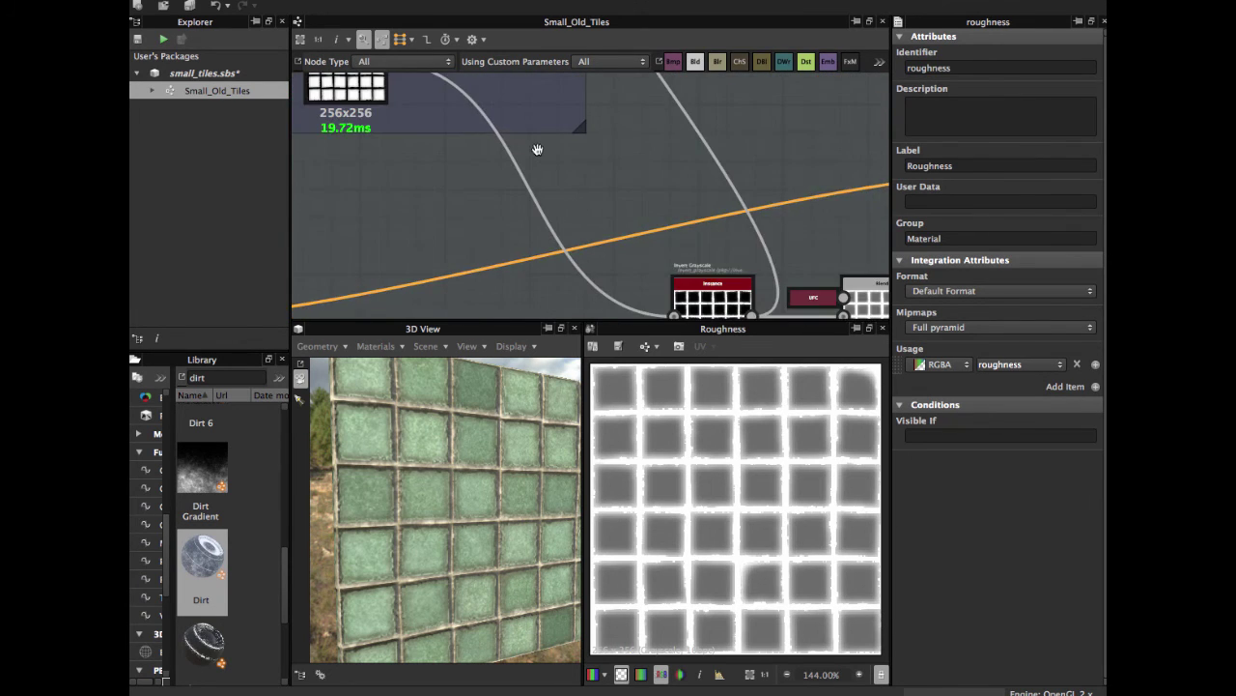
{"action": "double_click", "coordinate": [390, 157]}
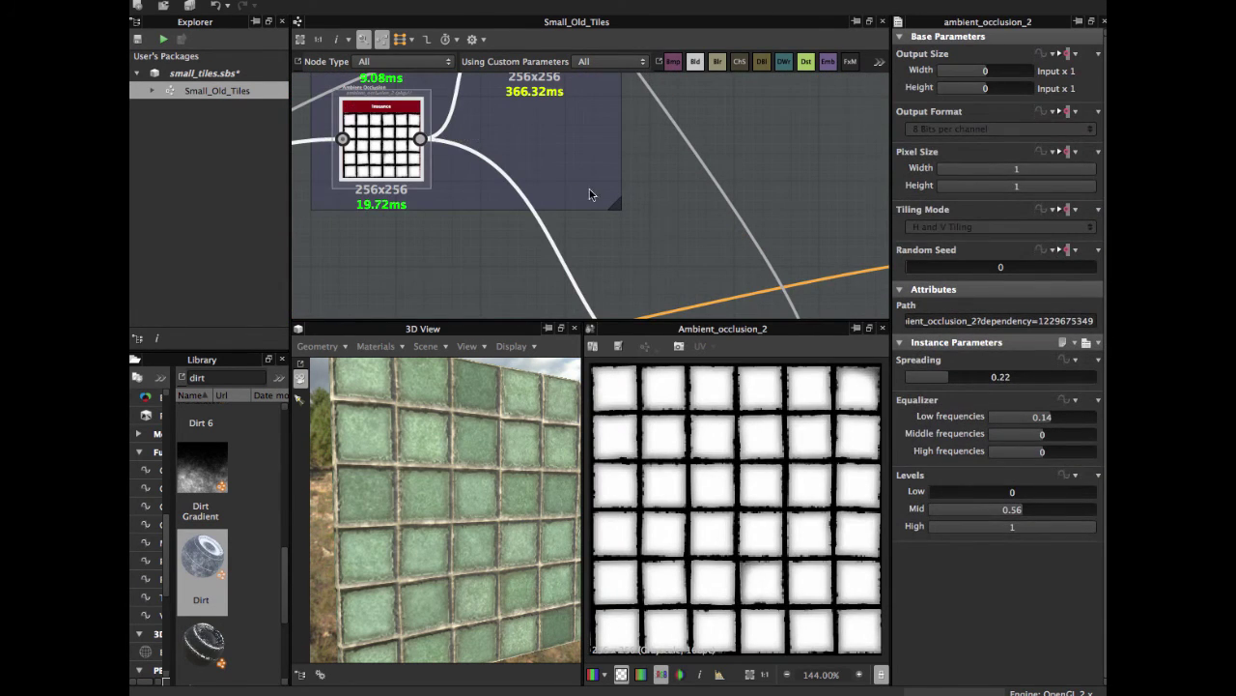
Follow the Ambient Occlusion connection to the Invert Grayscale node, preview it and examine its Invert parameter.
{"action": "scroll", "coordinate": [589, 188], "scroll_direction": "down", "scroll_amount": 2}
{"action": "scroll", "coordinate": [591, 187], "scroll_direction": "right", "scroll_amount": 2}
{"action": "scroll", "coordinate": [580, 183], "scroll_direction": "down", "scroll_amount": 1}
{"action": "scroll", "coordinate": [580, 183], "scroll_direction": "right", "scroll_amount": 2}
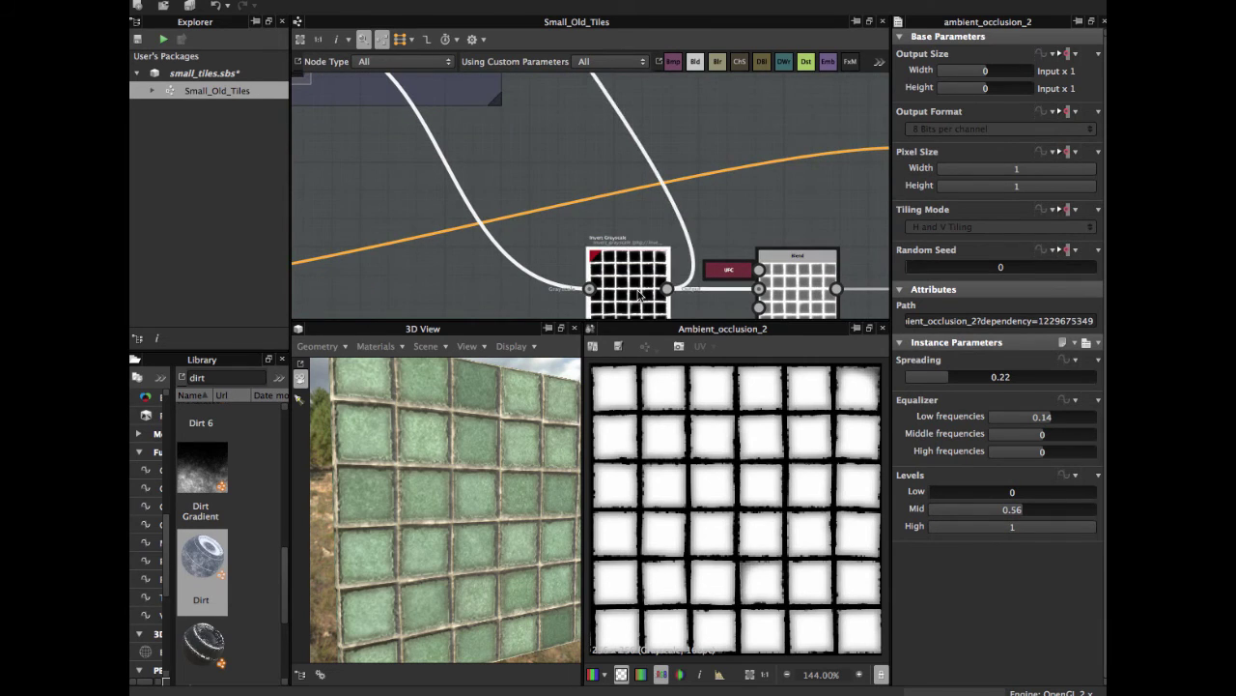
{"action": "double_click", "coordinate": [637, 295]}
{"action": "scroll", "coordinate": [618, 256], "scroll_direction": "down", "scroll_amount": 1}
{"action": "scroll", "coordinate": [618, 256], "scroll_direction": "right", "scroll_amount": 1}
{"action": "scroll", "coordinate": [609, 249], "scroll_direction": "up", "scroll_amount": 4}
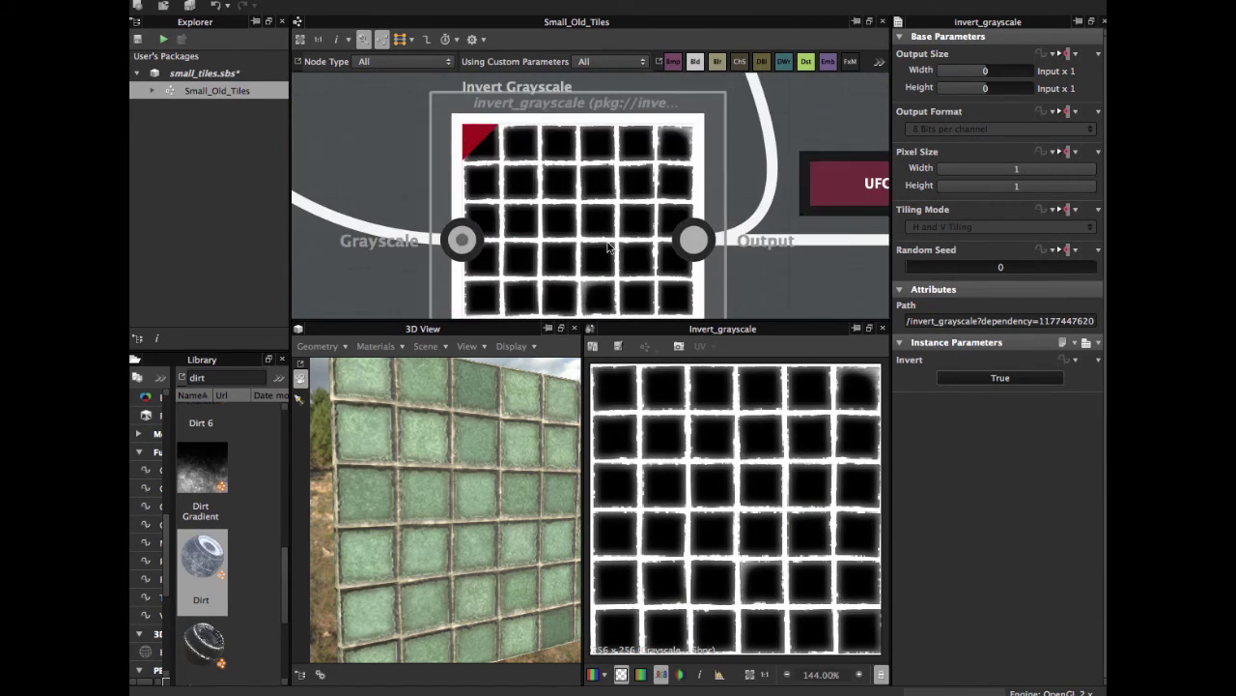
Preview the roughness Blend, inspect its undocked Uniform Color foreground node above Invert Grayscale, and dock that node again.
{"action": "scroll", "coordinate": [606, 254], "scroll_direction": "down", "scroll_amount": 2}
{"action": "middle_click_drag", "start_coordinate": [614, 246], "coordinate": [471, 233]}
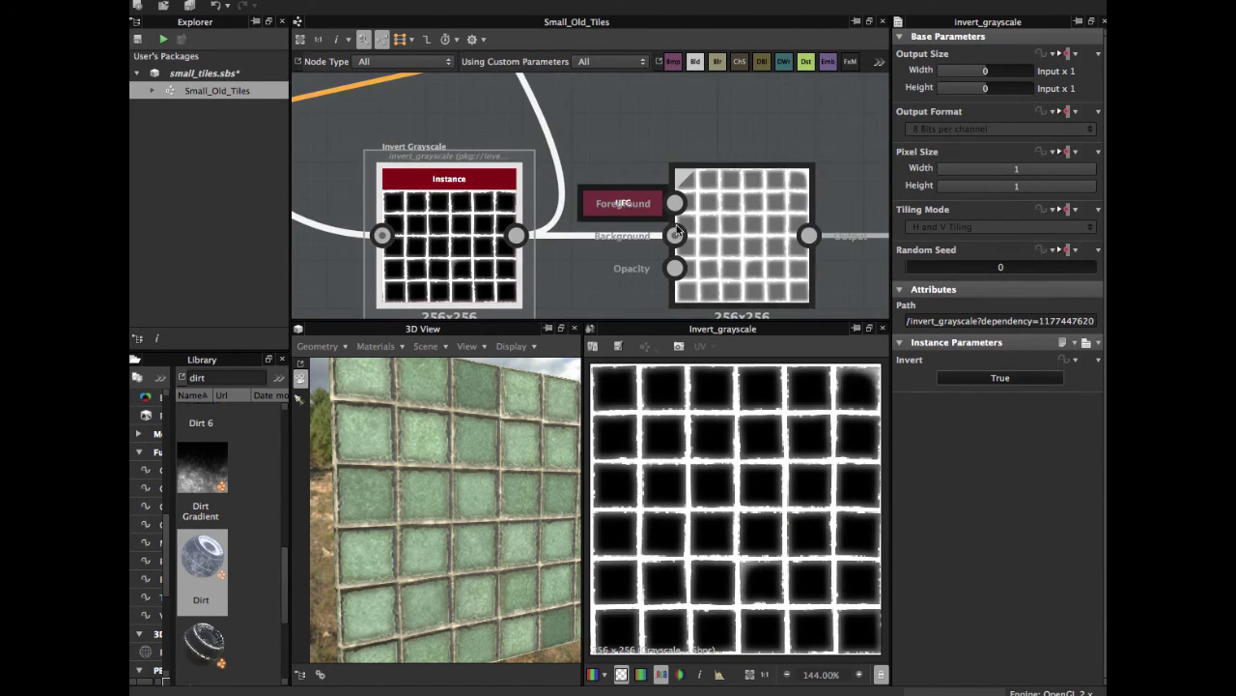
{"action": "left_click", "coordinate": [727, 217]}
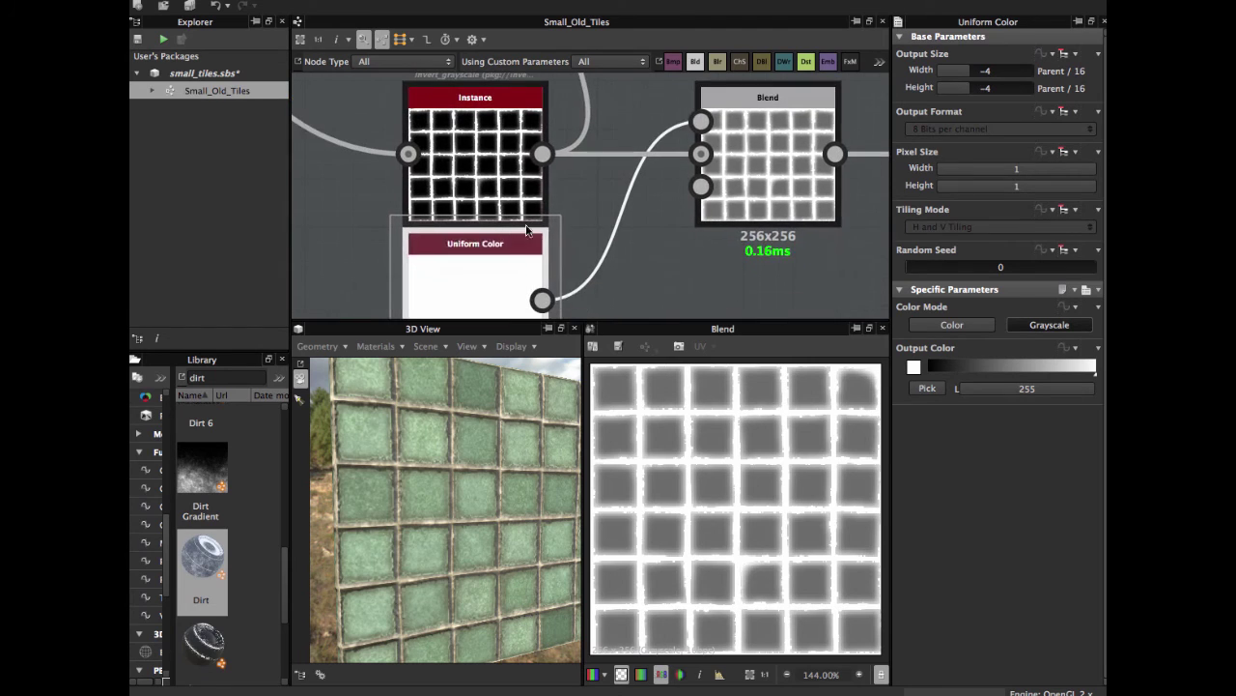
{"action": "left_click_drag", "start_coordinate": [491, 262], "coordinate": [566, 91]}
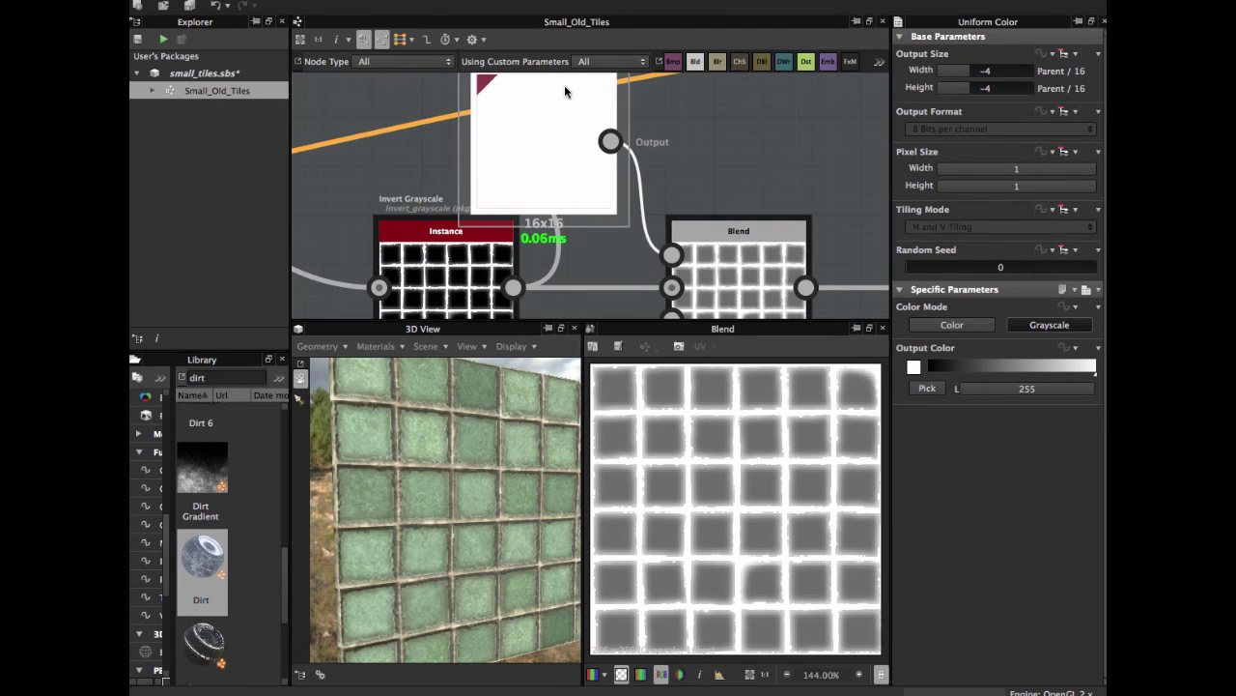
{"action": "middle_click_drag", "start_coordinate": [696, 179], "coordinate": [603, 148]}
{"action": "double_click", "coordinate": [469, 140]}
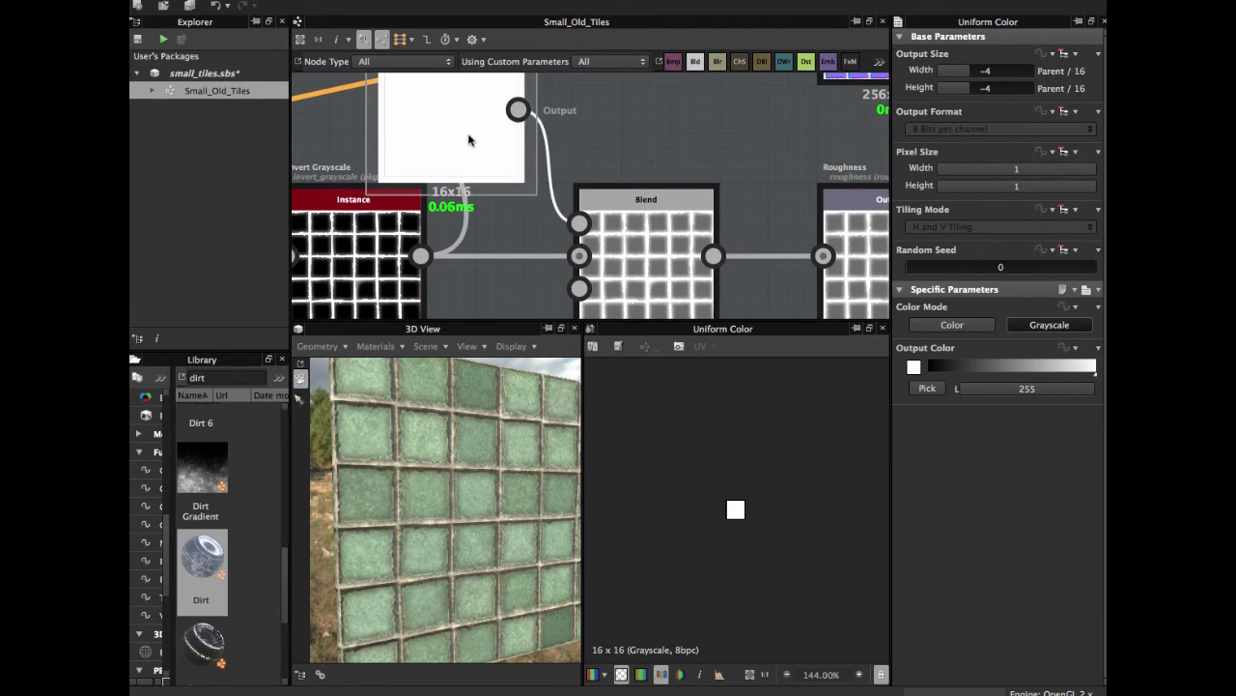
{"action": "scroll", "coordinate": [706, 477], "scroll_direction": "up", "scroll_amount": 8}
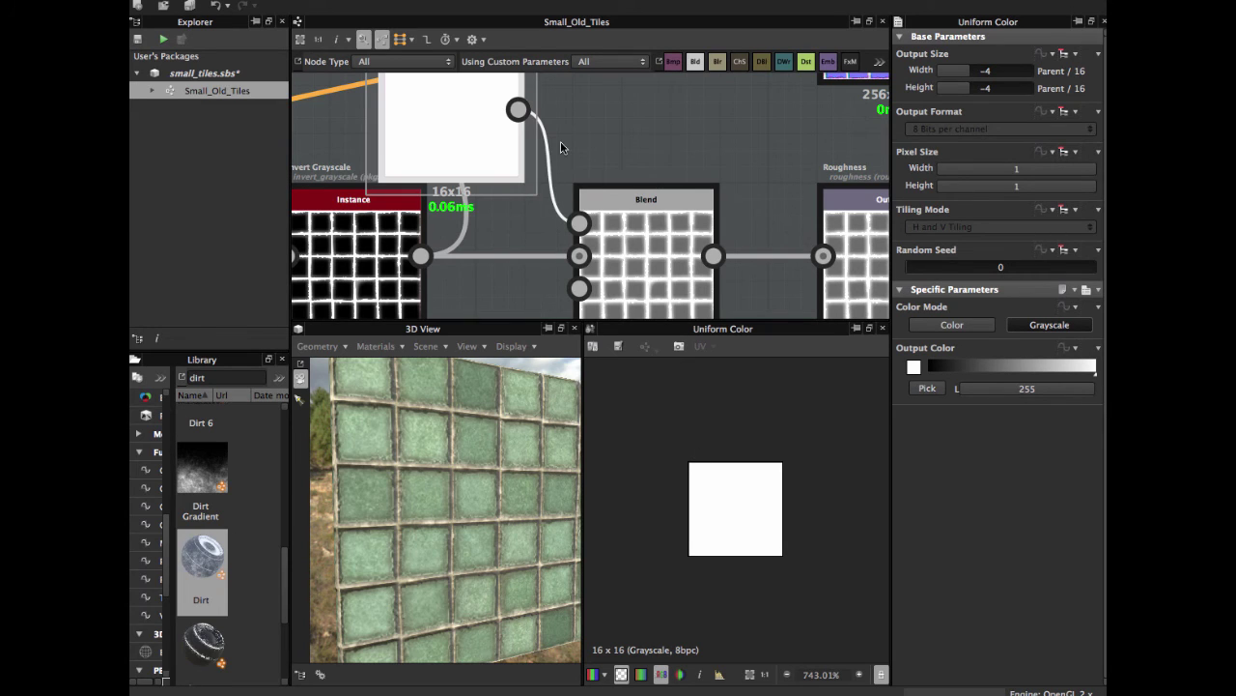
{"action": "key", "text": "d"}
Preview the roughness Blend node again and examine its opacity and Add (Linear Dodge) blending mode.
{"action": "double_click", "coordinate": [653, 259]}
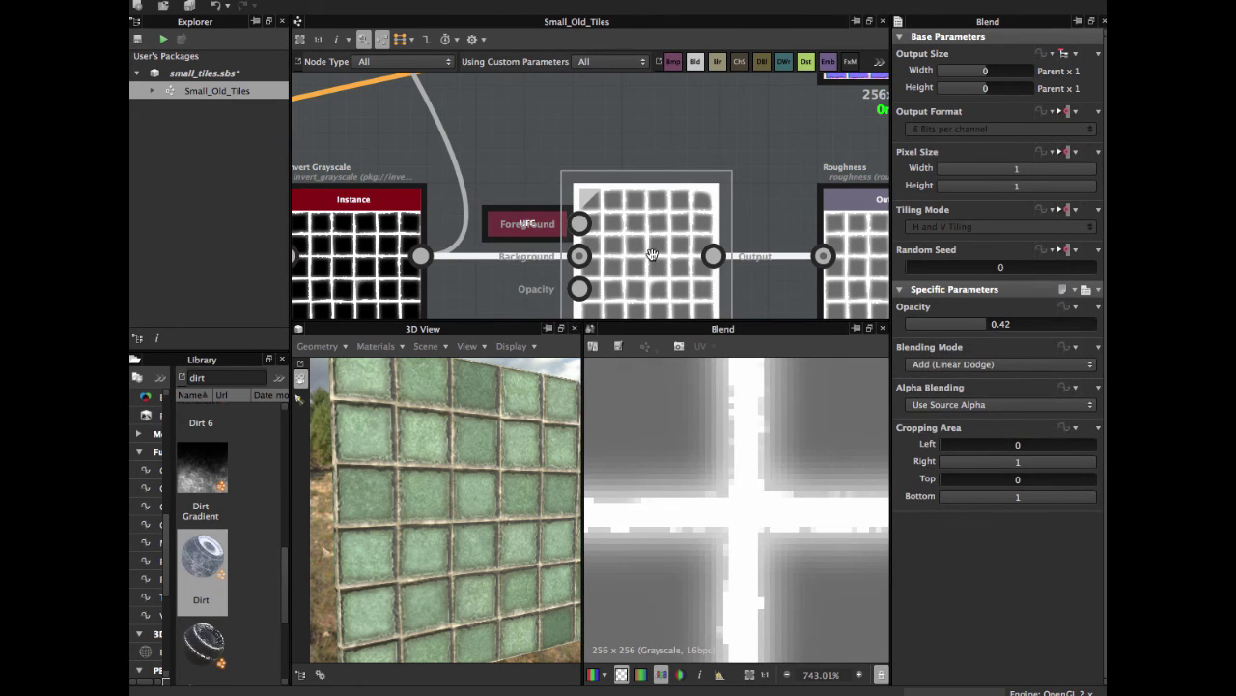
{"action": "middle_click_drag", "start_coordinate": [652, 255], "coordinate": [638, 205]}
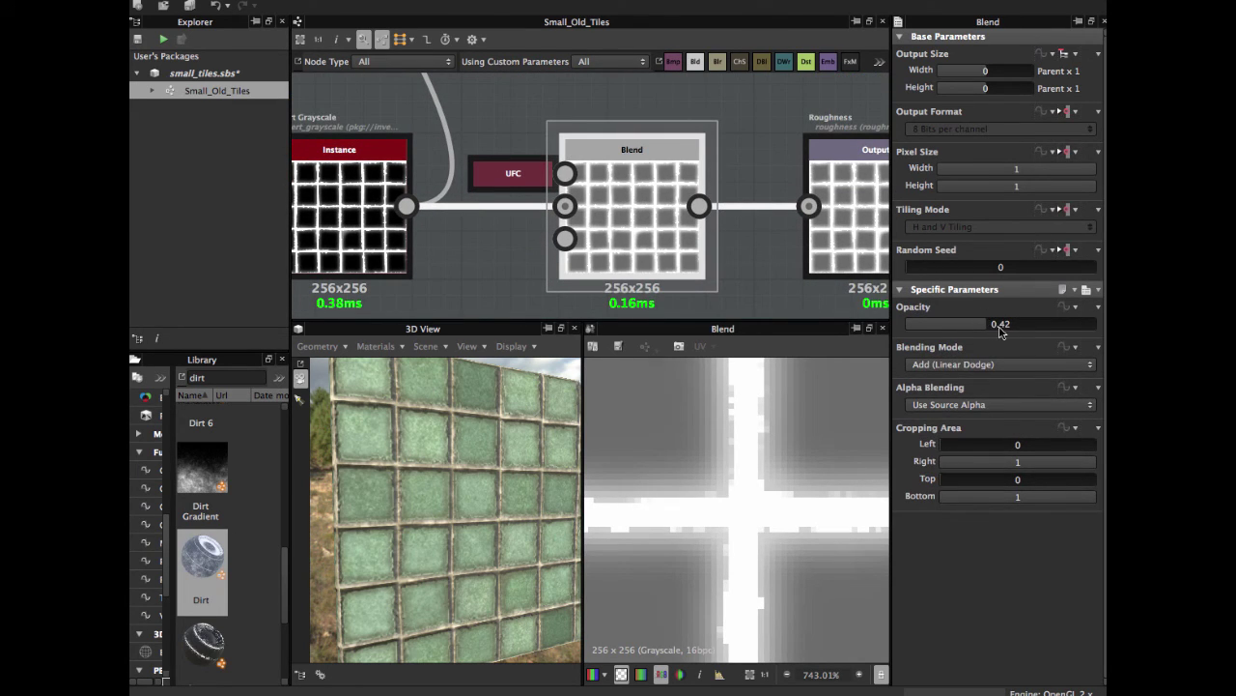
{"action": "scroll", "coordinate": [634, 206], "scroll_direction": "down", "scroll_amount": 3}
{"action": "middle_click_drag", "start_coordinate": [682, 206], "coordinate": [612, 205]}
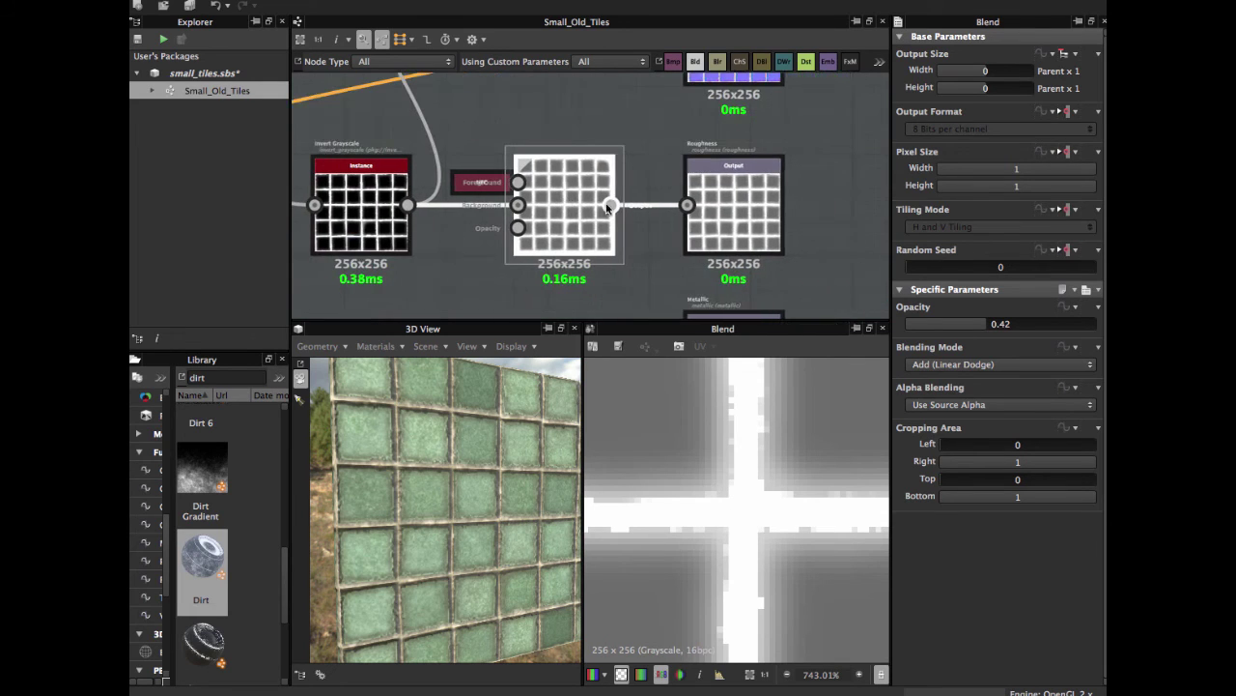
Preview the Roughness output node and fit its whole tile map into the 2D view.
{"action": "double_click", "coordinate": [737, 205]}
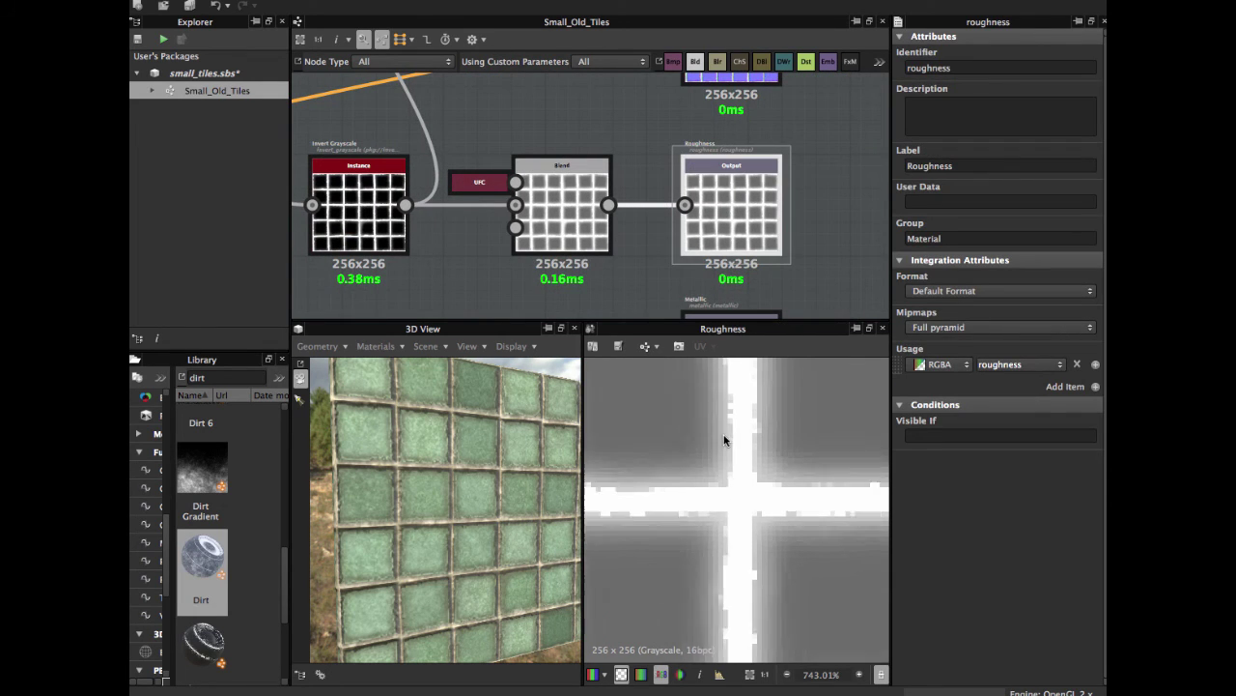
{"action": "scroll", "coordinate": [724, 440], "scroll_direction": "down", "scroll_amount": 5}
{"action": "scroll", "coordinate": [725, 434], "scroll_direction": "up", "scroll_amount": 1}
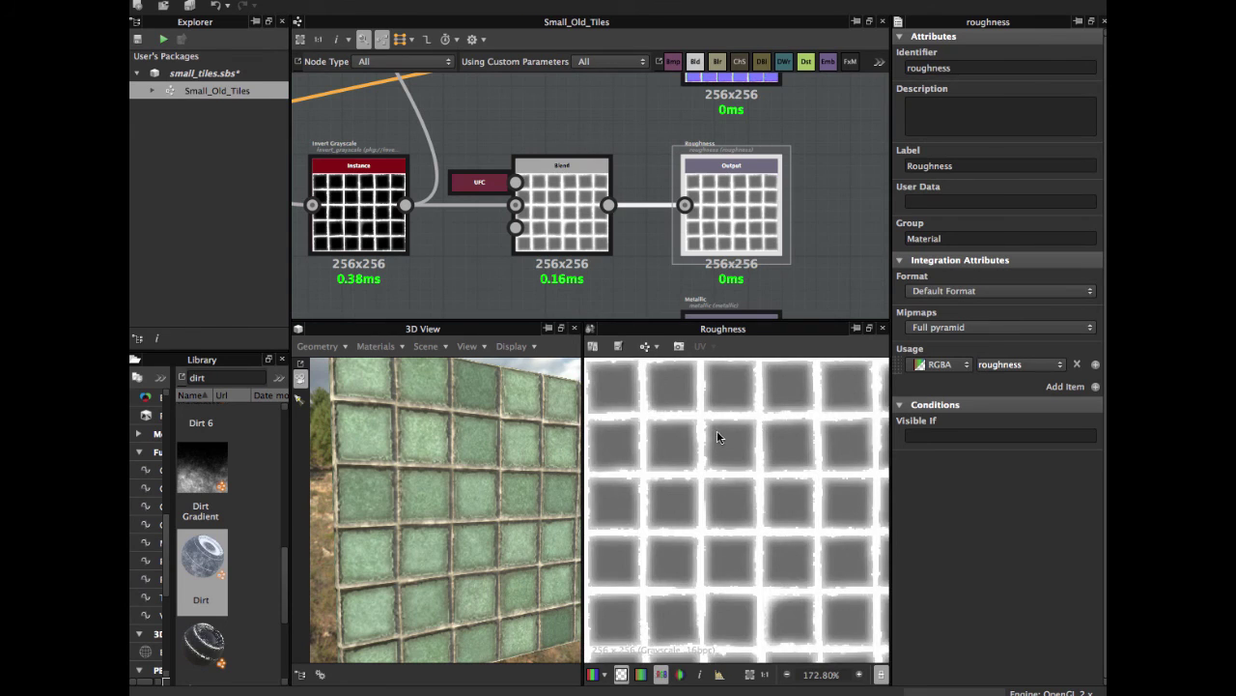
{"action": "scroll", "coordinate": [717, 430], "scroll_direction": "down", "scroll_amount": 2}
{"action": "middle_click_drag", "start_coordinate": [583, 193], "coordinate": [601, 186]}
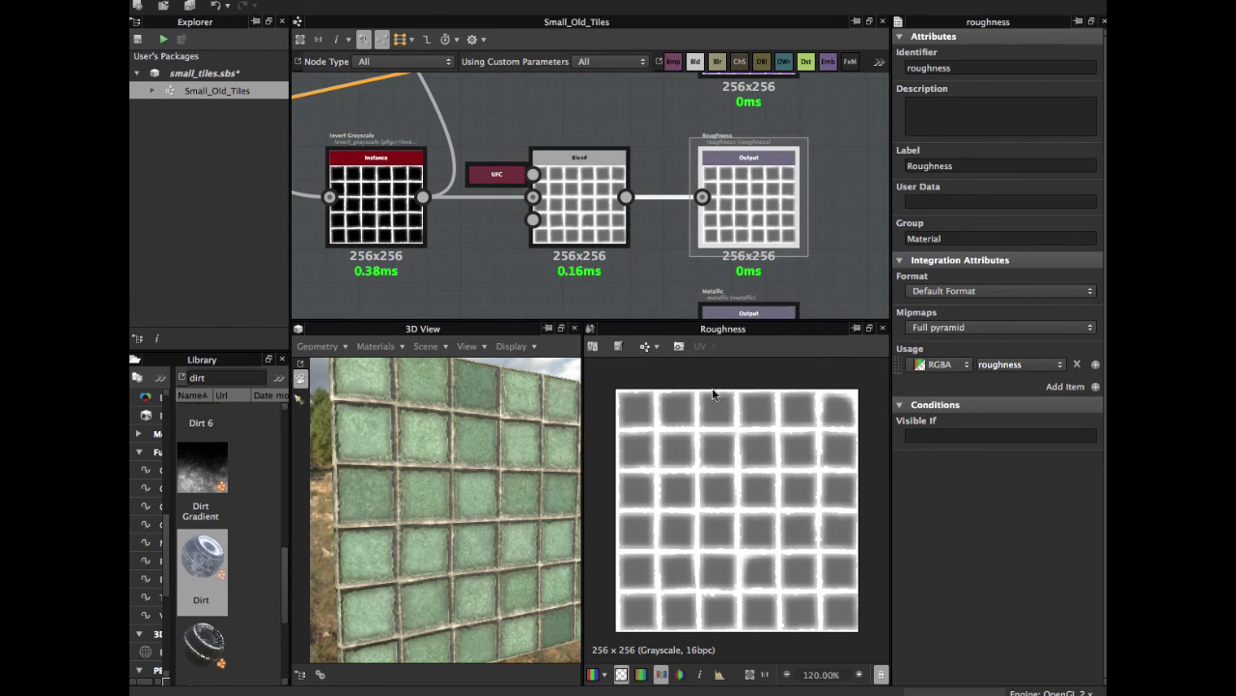
Rotate the 3D tile preview and preview the black grayscale Uniform Color node.
{"action": "middle_click_drag", "start_coordinate": [597, 298], "coordinate": [609, 289]}
{"action": "left_click_drag", "start_coordinate": [504, 454], "coordinate": [541, 464]}
{"action": "left_click", "coordinate": [592, 203]}
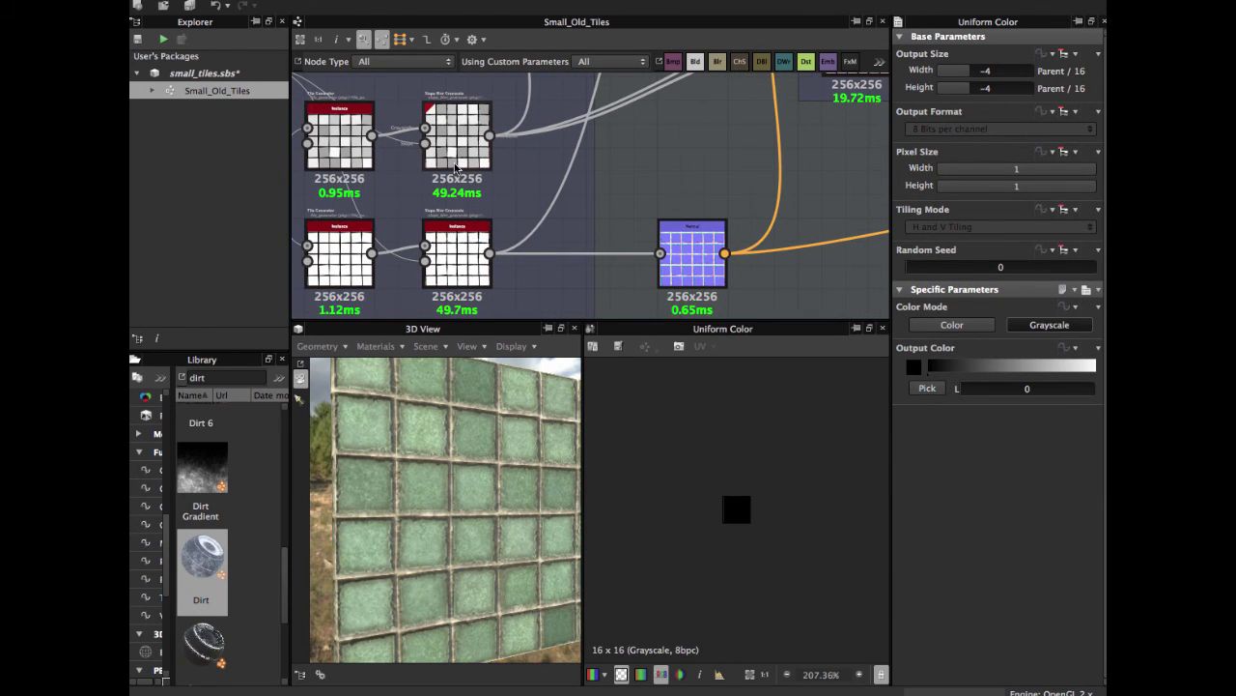
Examine the connections from the Tiles frame through the Normal node to the dirt and roughness nodes.
{"action": "scroll", "coordinate": [512, 227], "scroll_direction": "down", "scroll_amount": 2}
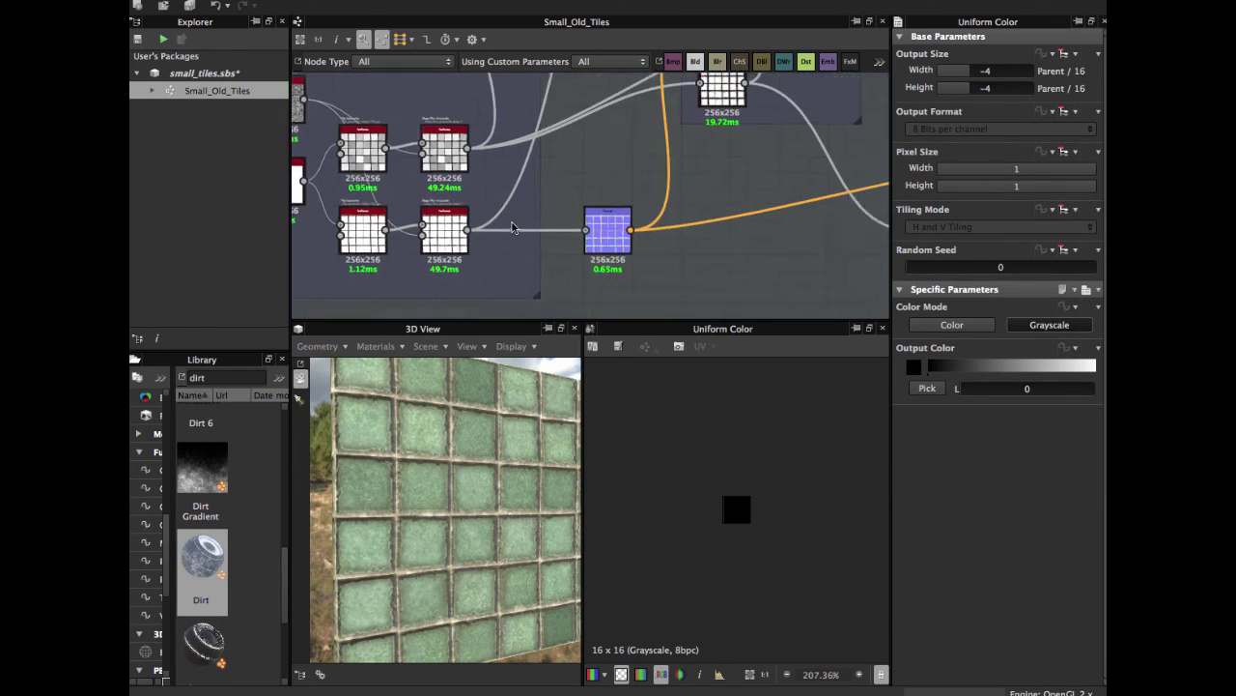
{"action": "scroll", "coordinate": [512, 227], "scroll_direction": "up", "scroll_amount": 2}
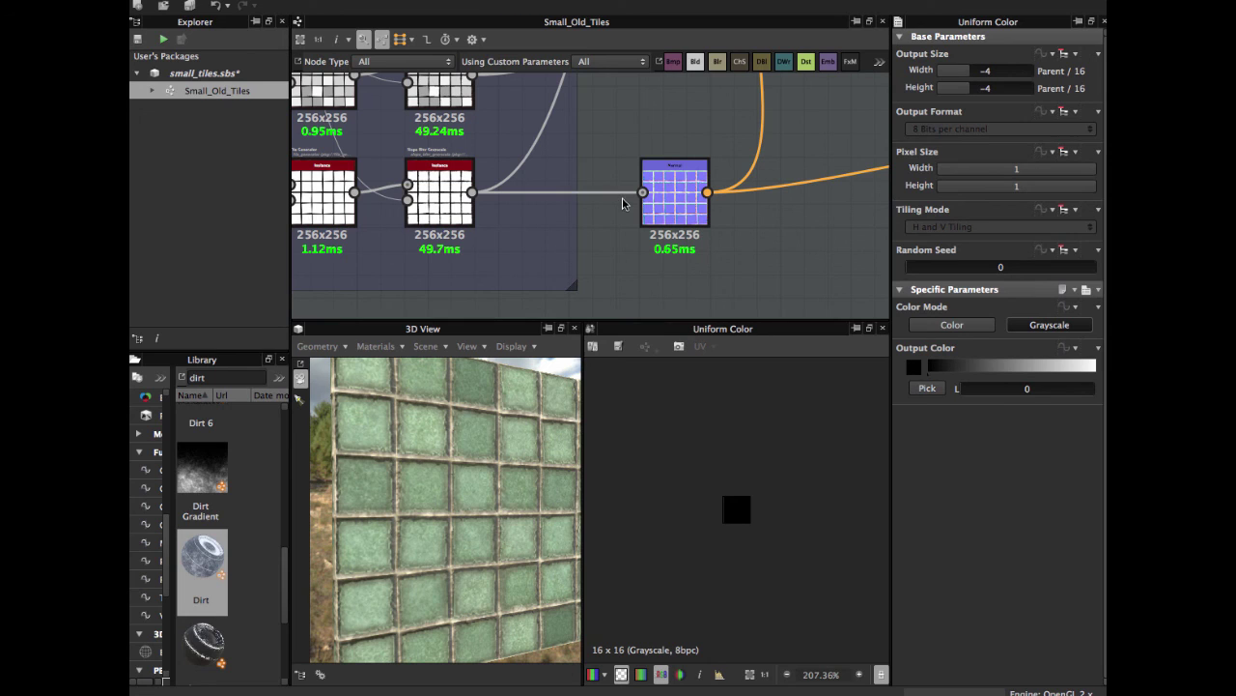
{"action": "middle_click_drag", "start_coordinate": [831, 110], "coordinate": [550, 204]}
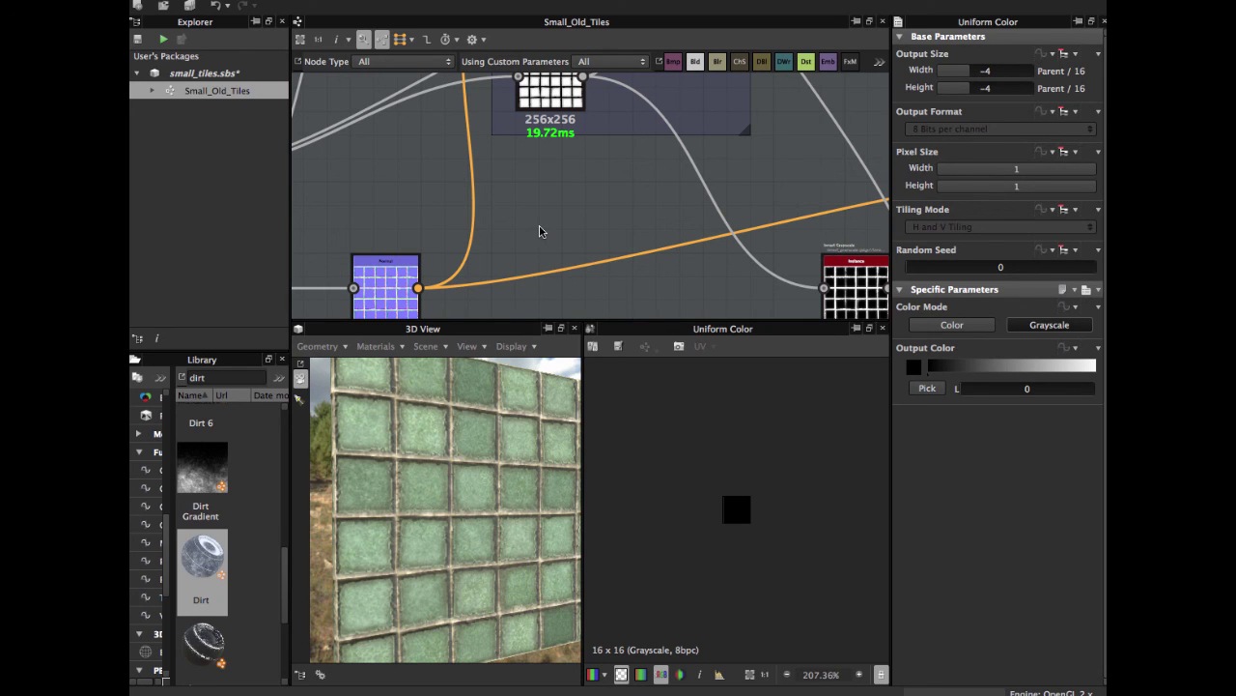
{"action": "scroll", "coordinate": [541, 232], "scroll_direction": "up", "scroll_amount": 1}
{"action": "scroll", "coordinate": [547, 242], "scroll_direction": "down", "scroll_amount": 4}
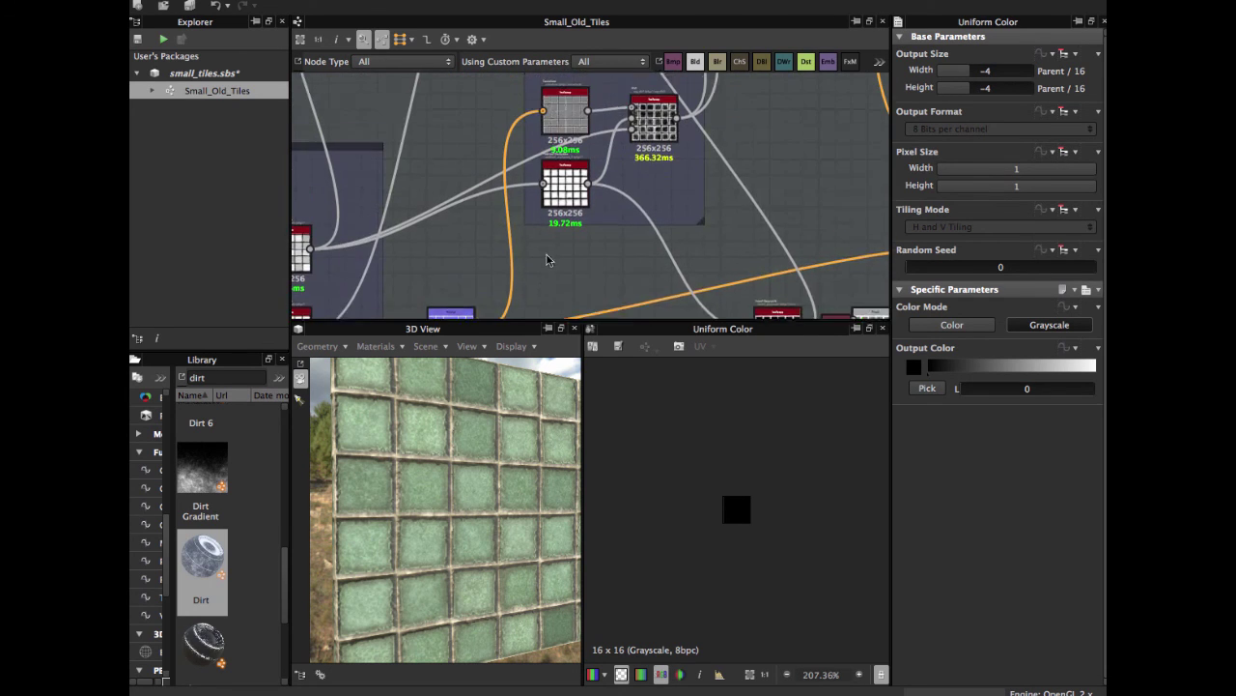
{"action": "scroll", "coordinate": [558, 249], "scroll_direction": "down", "scroll_amount": 3}
{"action": "scroll", "coordinate": [546, 227], "scroll_direction": "up", "scroll_amount": 6}
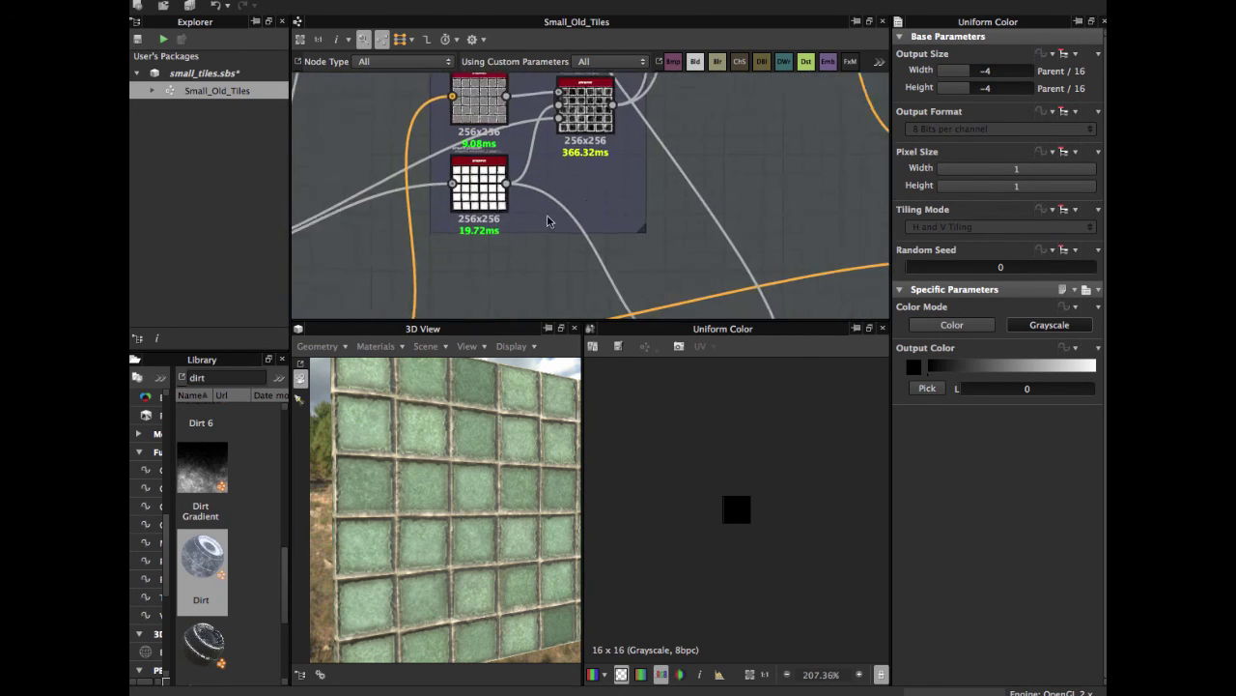
{"action": "scroll", "coordinate": [502, 224], "scroll_direction": "down", "scroll_amount": 5}
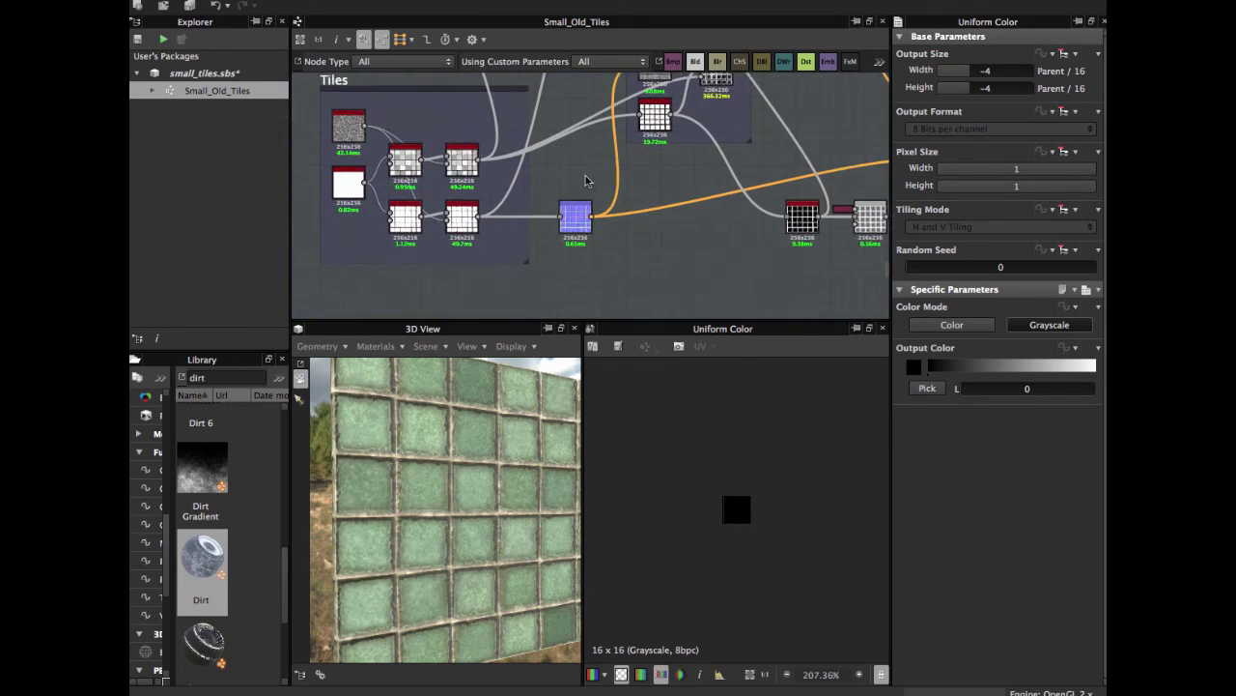
{"action": "scroll", "coordinate": [493, 237], "scroll_direction": "up", "scroll_amount": 4}
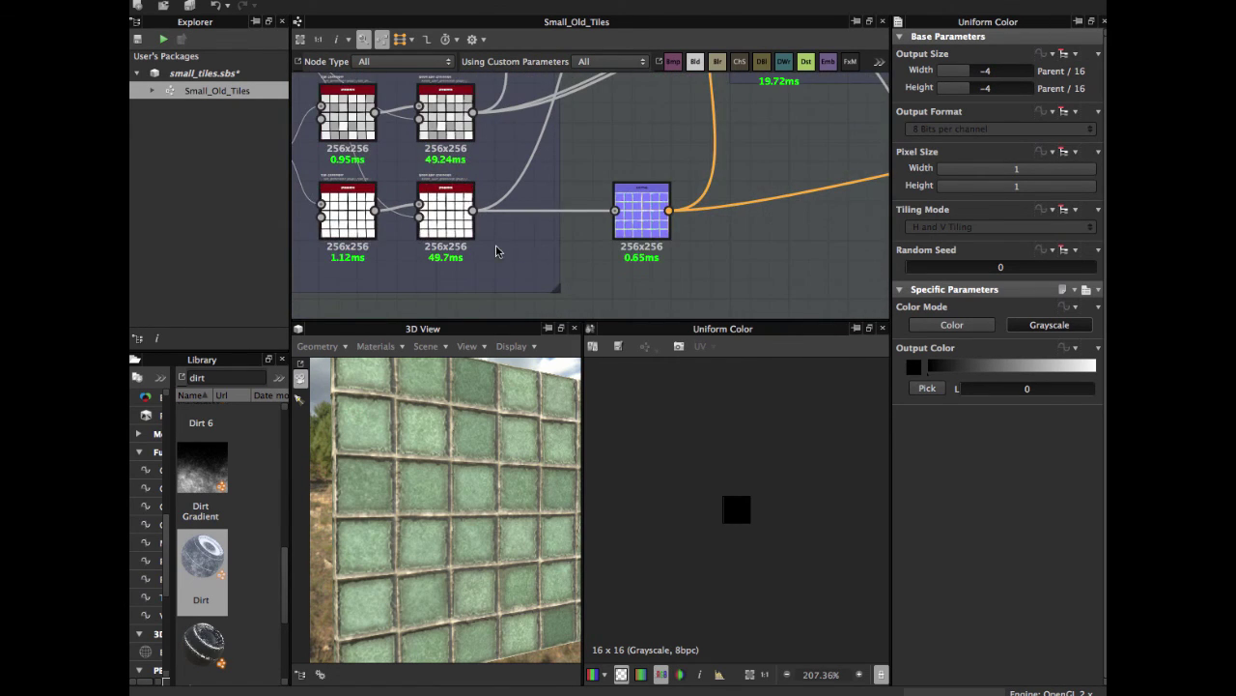